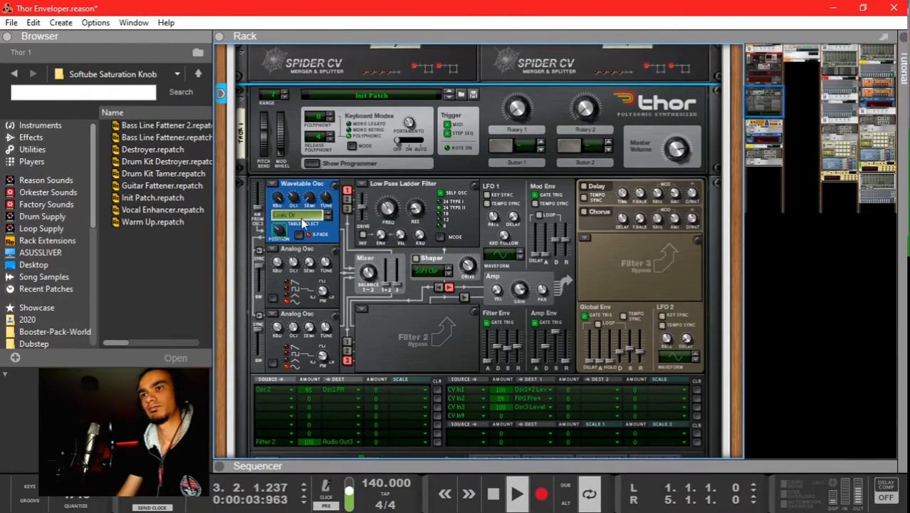
click(299, 215)
click(366, 344)
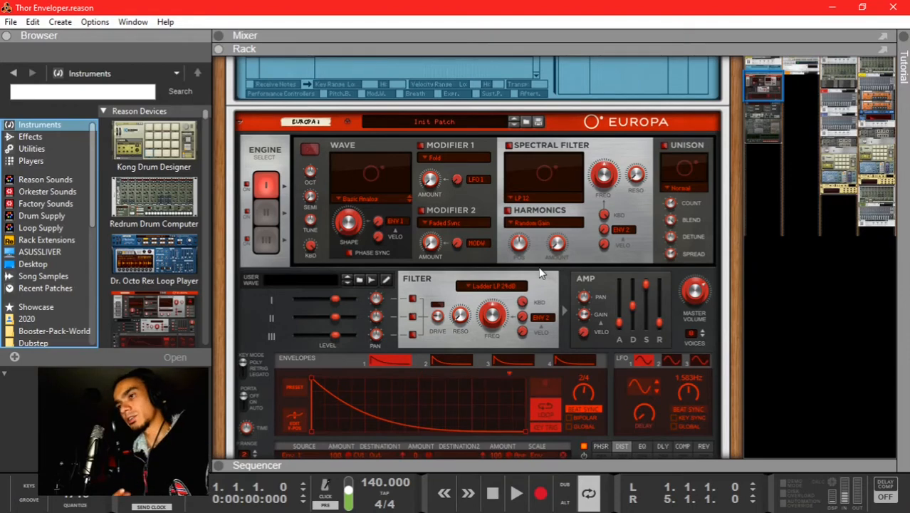
Step: Examine Europa's envelopes and modulation routings, the four Spider CV splitters and Thor's CV input routing in the combinator
scroll(497, 227, down, 3)
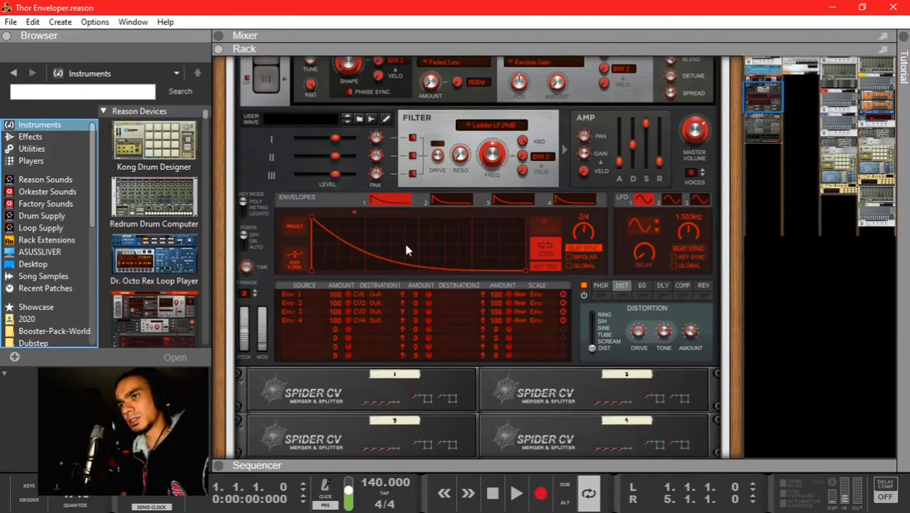
scroll(399, 251, up, 1)
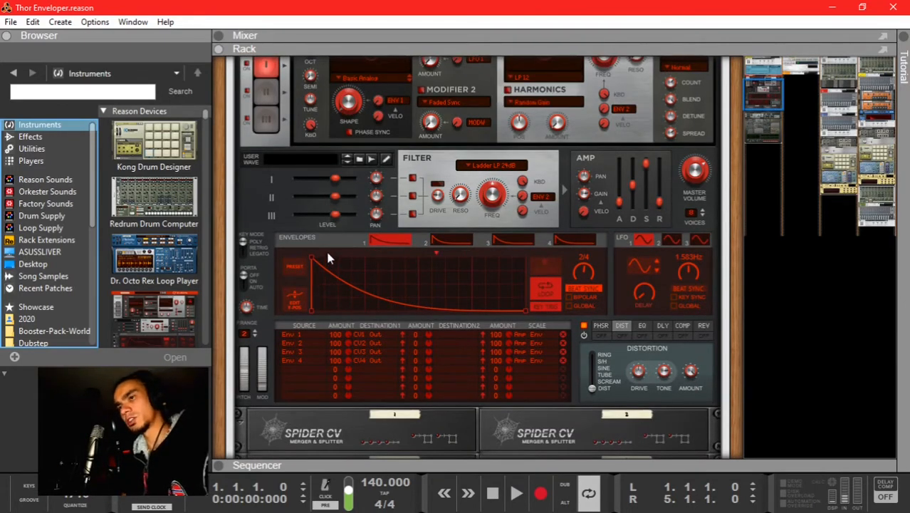
scroll(328, 257, down, 1)
scroll(332, 249, up, 2)
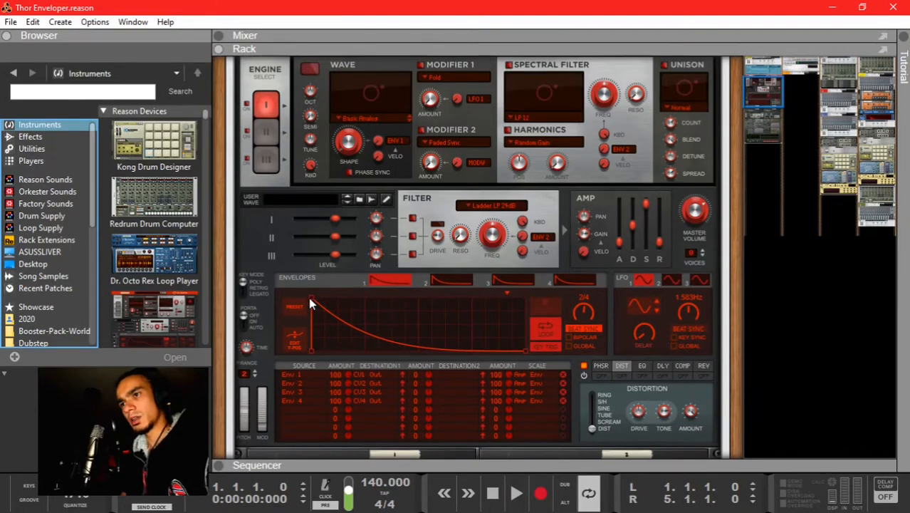
scroll(362, 192, up, 4)
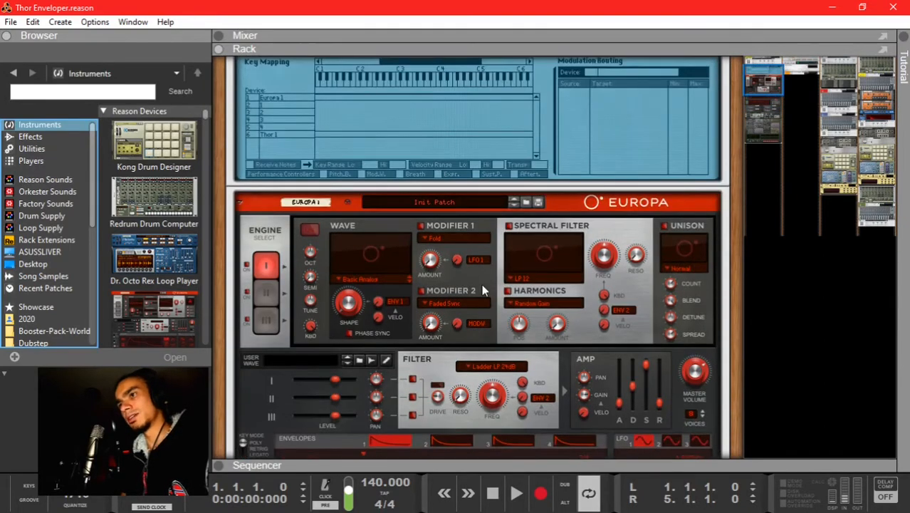
scroll(475, 206, down, 5)
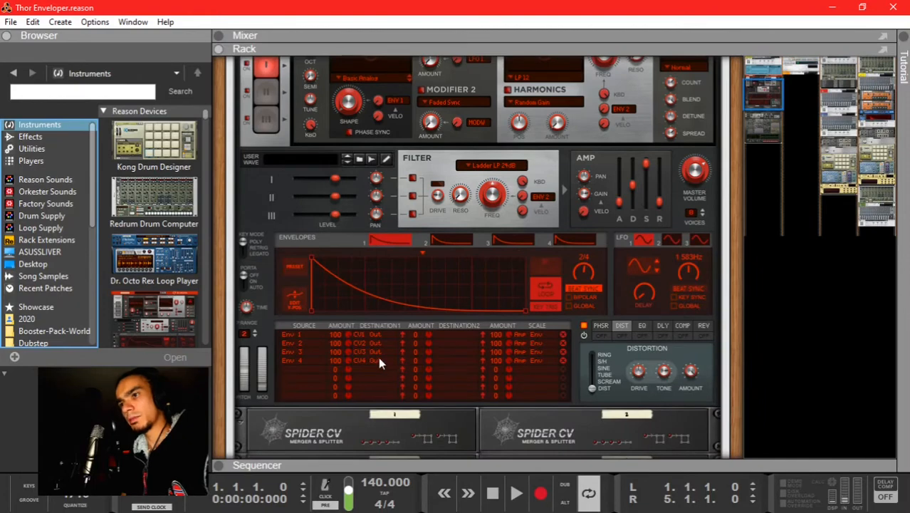
scroll(467, 295, down, 3)
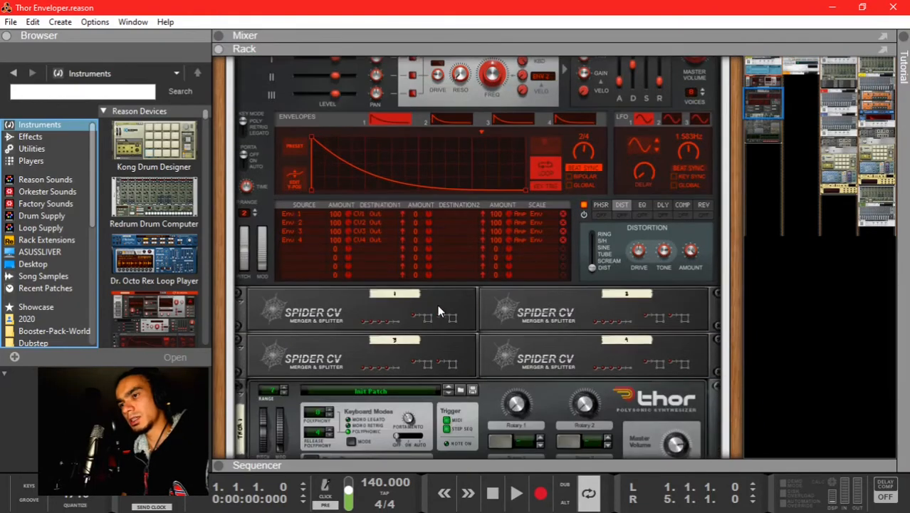
click(443, 311)
scroll(405, 308, down, 10)
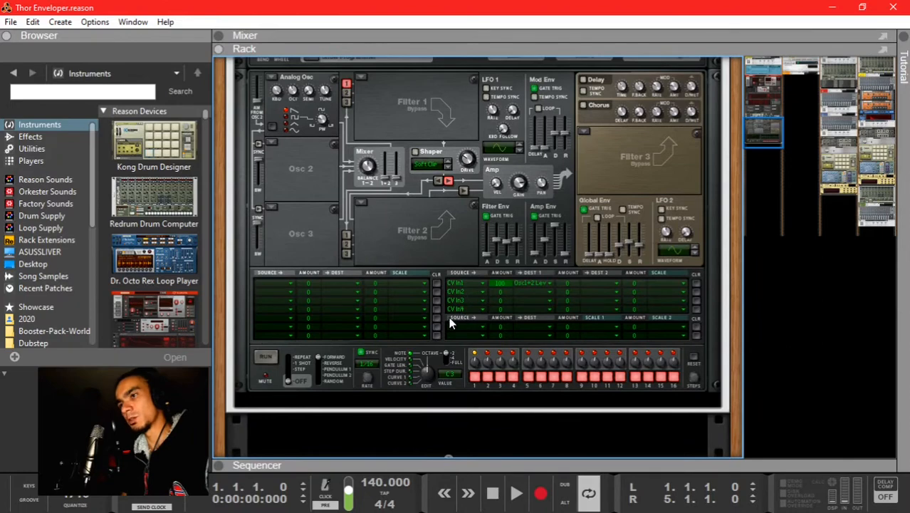
scroll(391, 272, up, 10)
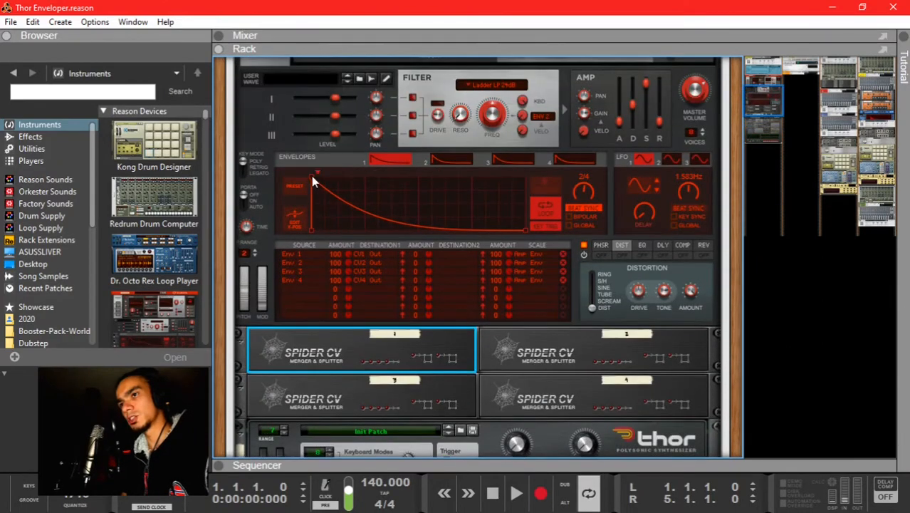
Step: Try giving Europa's envelope 1 a gradual attack by moving its peak point later in time
click(313, 181)
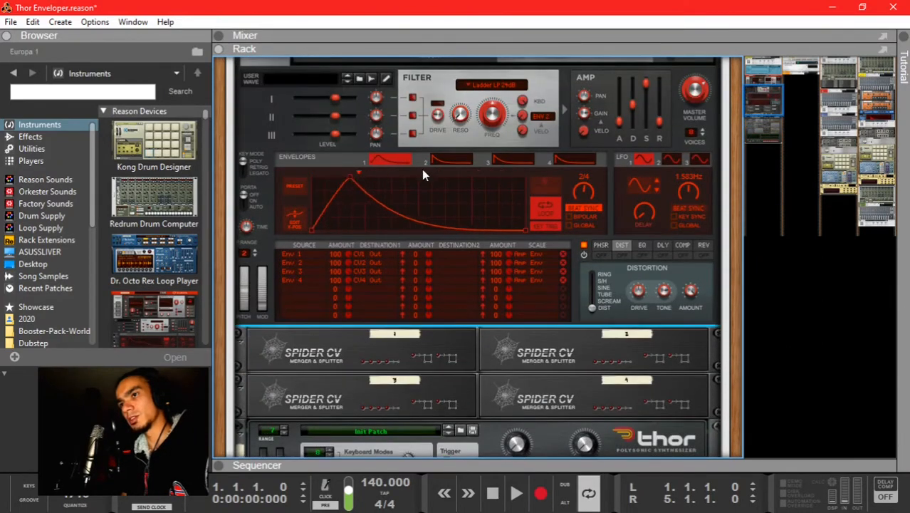
scroll(426, 294, down, 9)
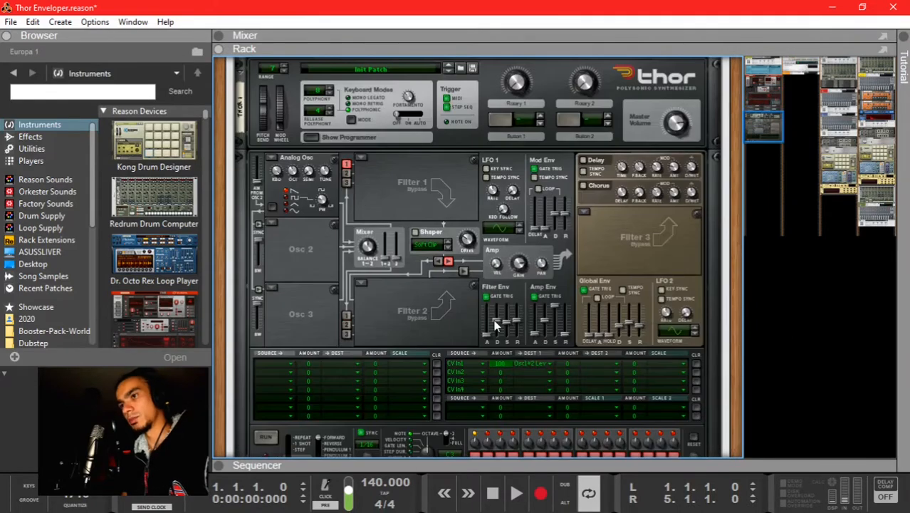
scroll(436, 271, up, 7)
scroll(436, 271, down, 6)
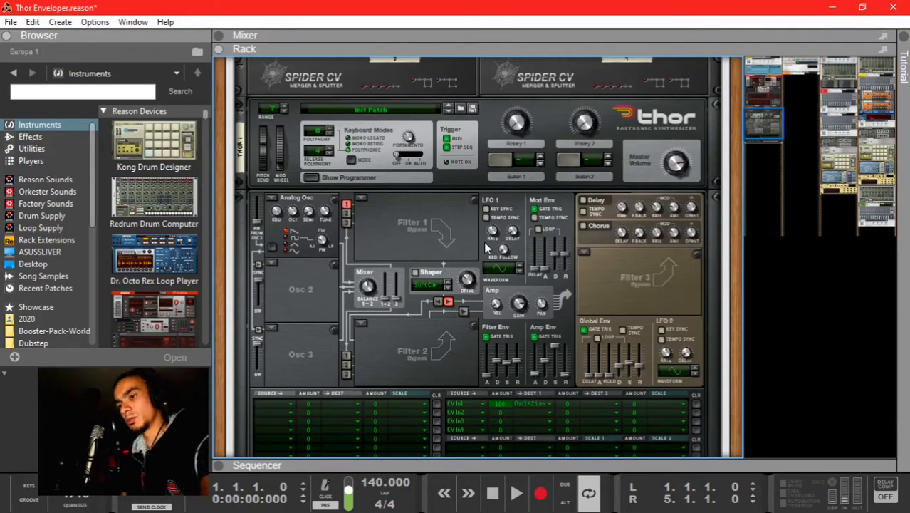
Step: Play the KICK SNARE and Hats clips in the sequencer, stop playback, and return to the Thor in the rack
key(space)
key(F7)
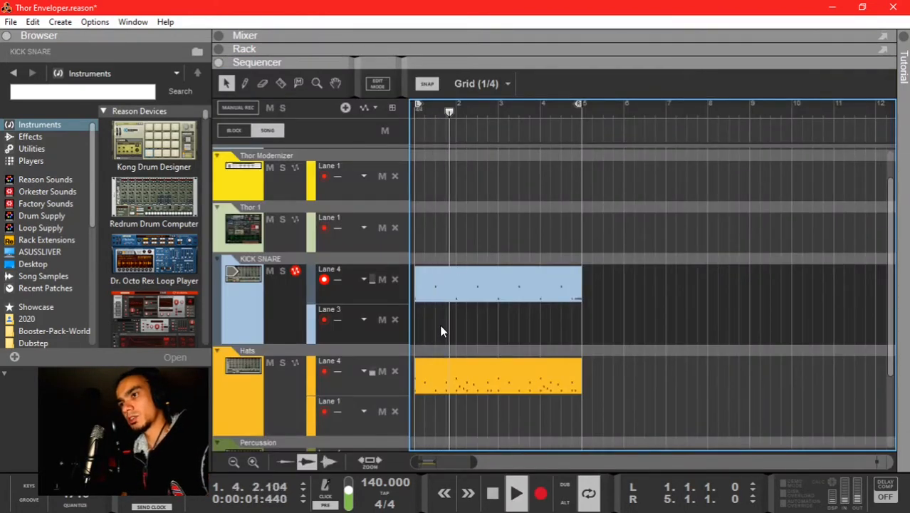
click(441, 272)
scroll(442, 274, down, 2)
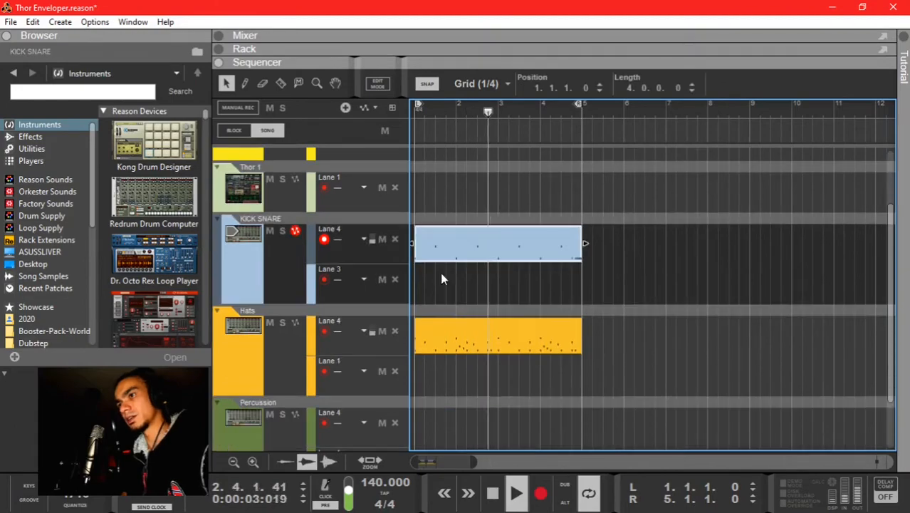
click(454, 341)
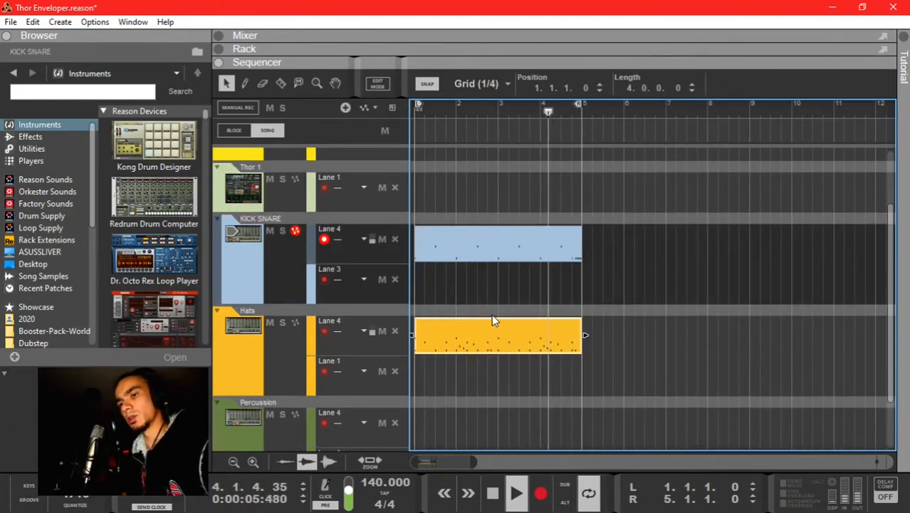
key(space)
key(F6)
scroll(454, 257, up, 1)
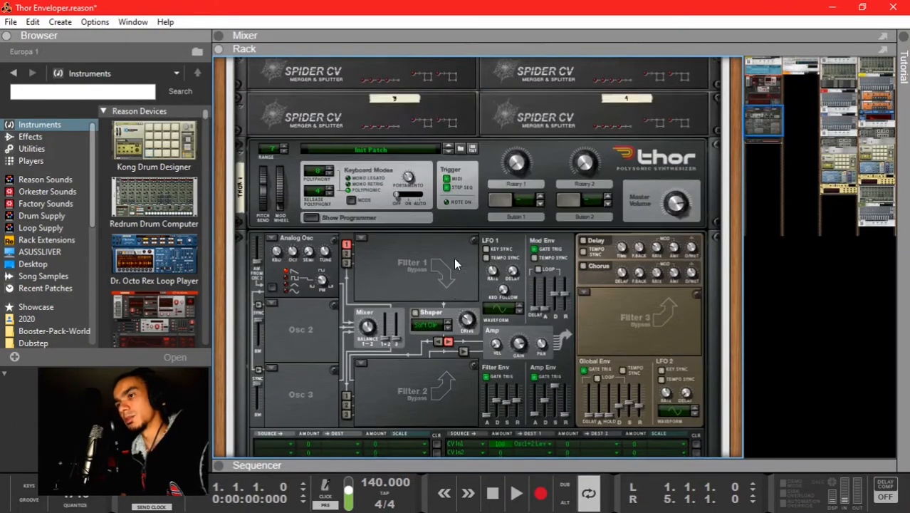
scroll(453, 257, down, 5)
scroll(453, 257, up, 7)
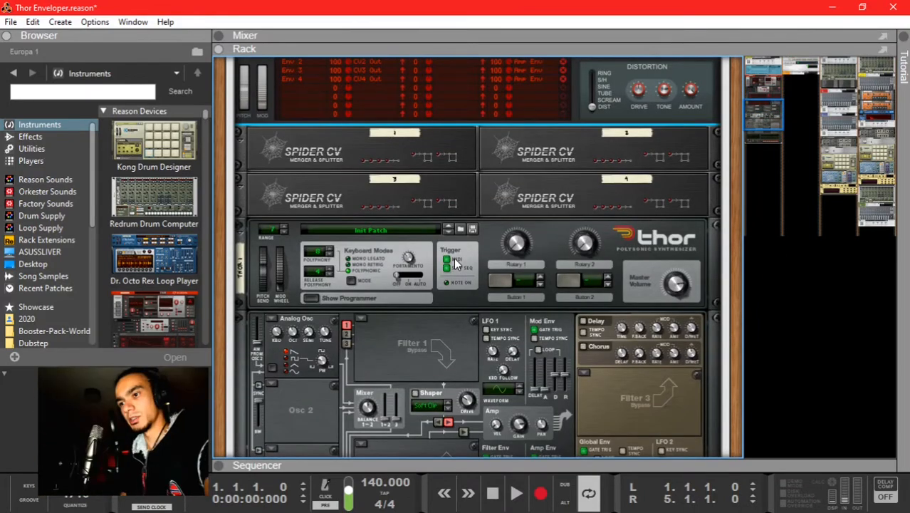
Step: Draw an empty clip from bar 1 to bar 5 on the Thor Modernizer track and open it for note editing
key(F7)
scroll(428, 235, up, 3)
key(p)
drag(416, 223, 581, 222)
key(q)
double_click(517, 233)
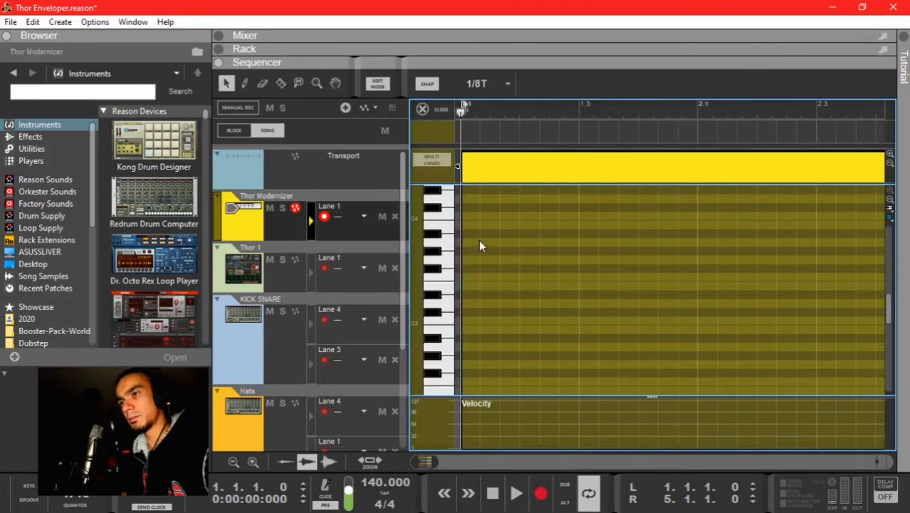
key(F6)
key(F7)
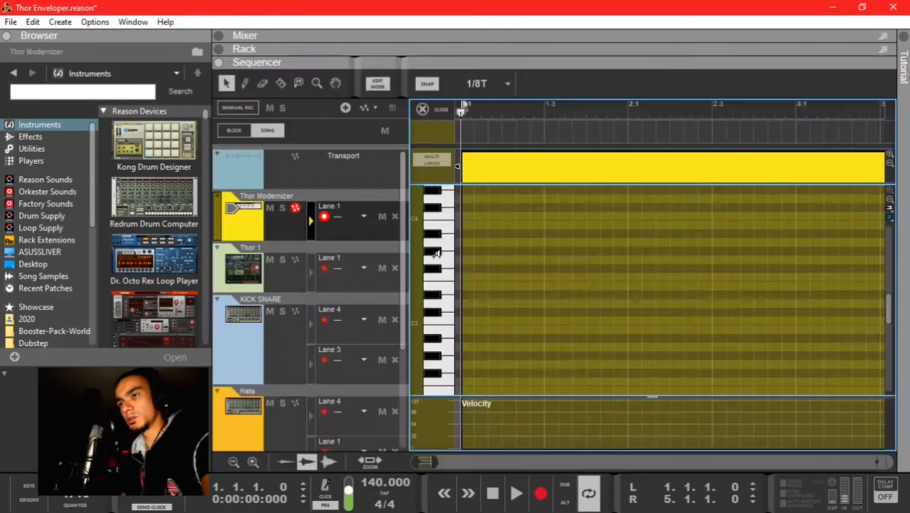
Step: Rename the Thor Modernizer track as THOR COMBINATOR and select its combinator in the rack
double_click(250, 200)
text(THOR COM)
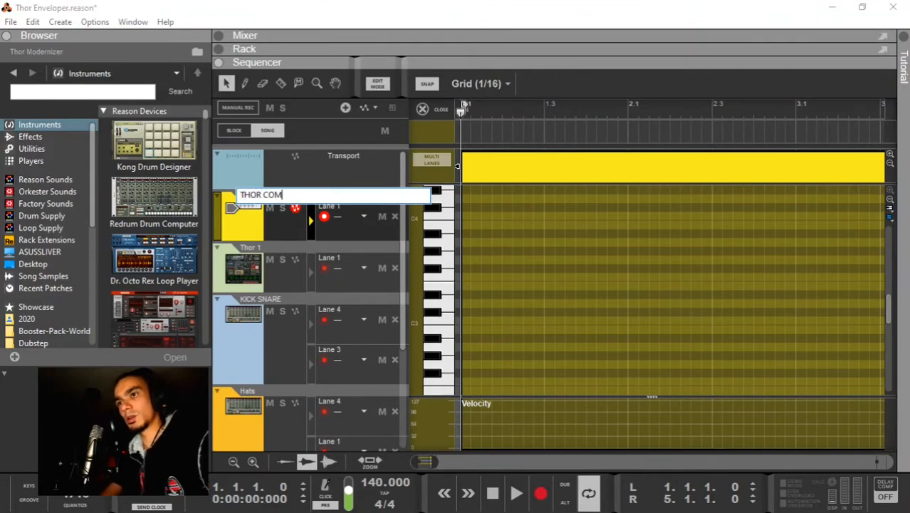
text(BINATOR)
key(Return)
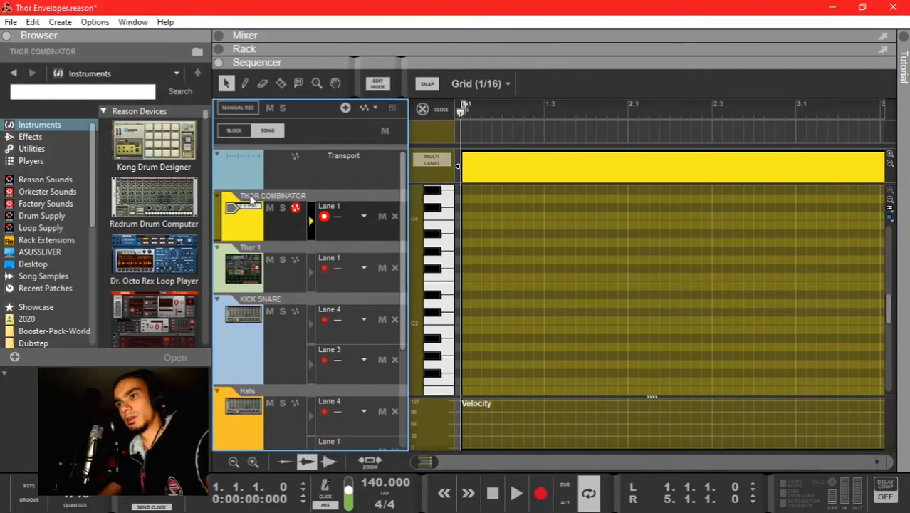
key(F6)
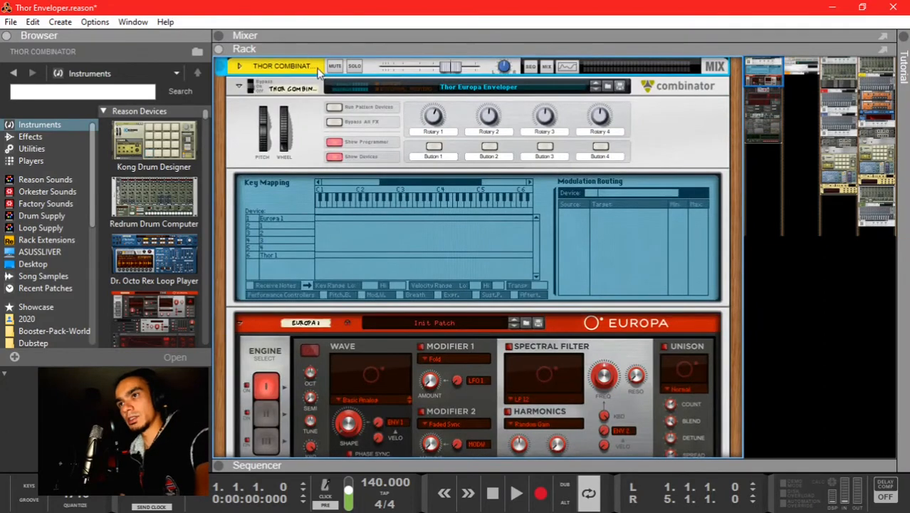
click(292, 99)
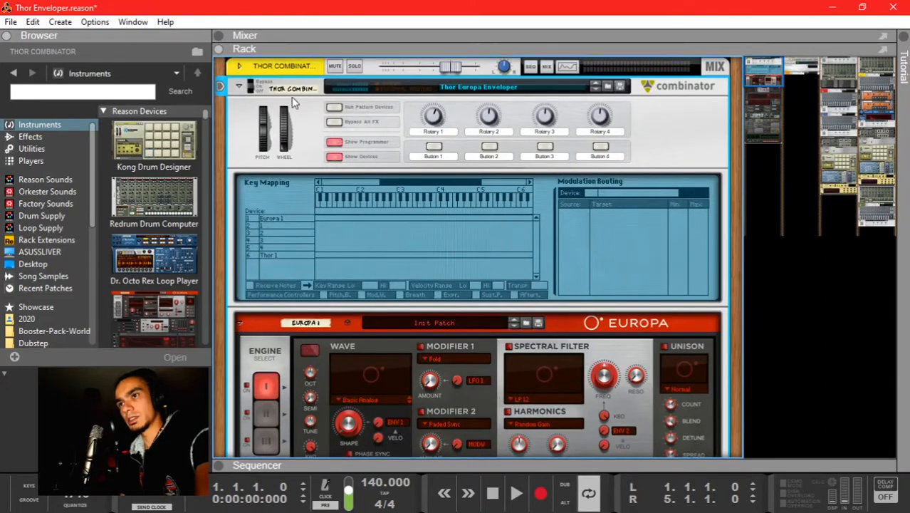
Step: Check the Thor 1 and THOR COMBINATOR tracks with the on-screen piano keys open, and close the keyboard
key(F7)
click(276, 288)
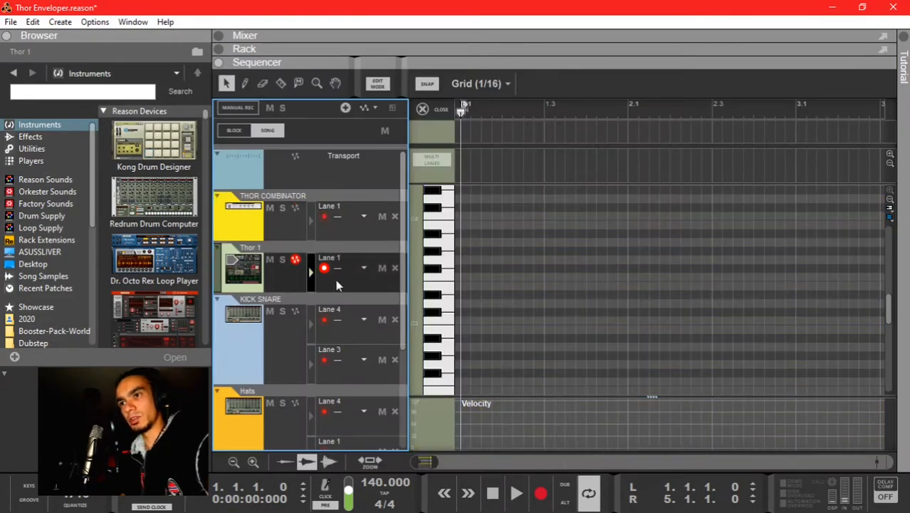
click(430, 114)
key(F4)
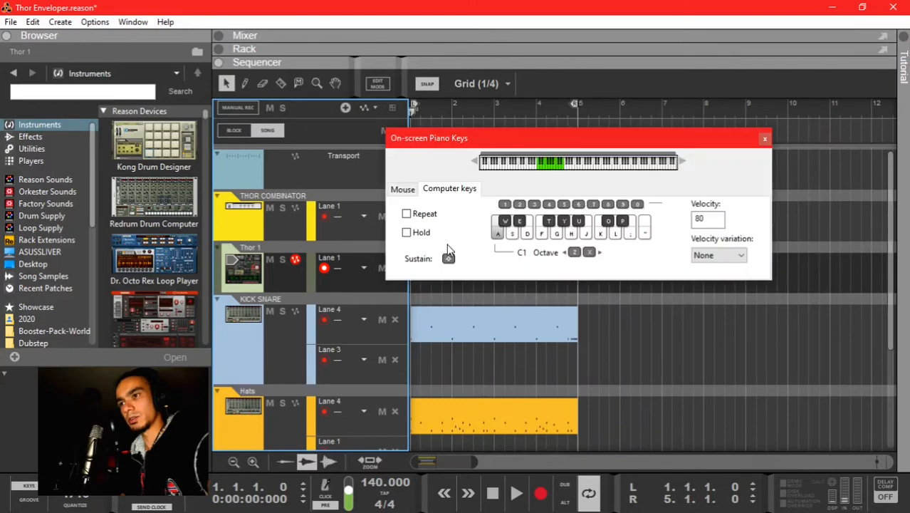
click(311, 233)
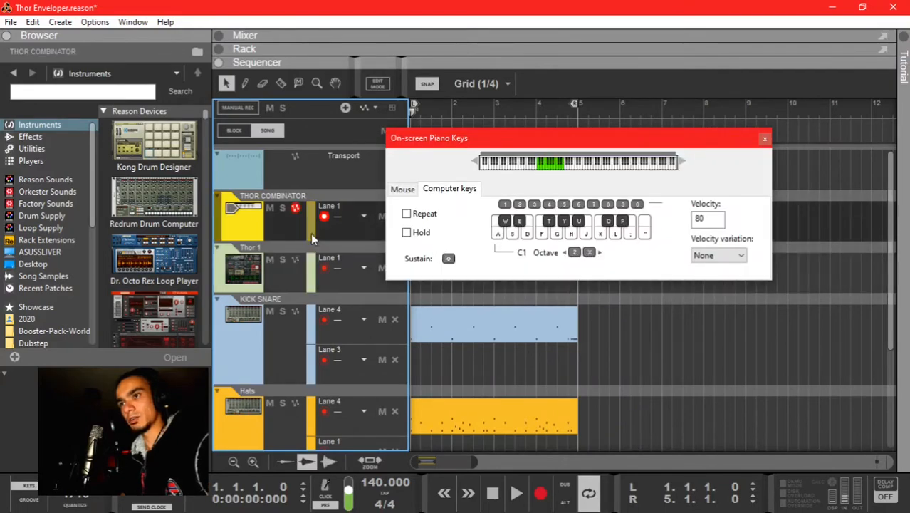
key(F6)
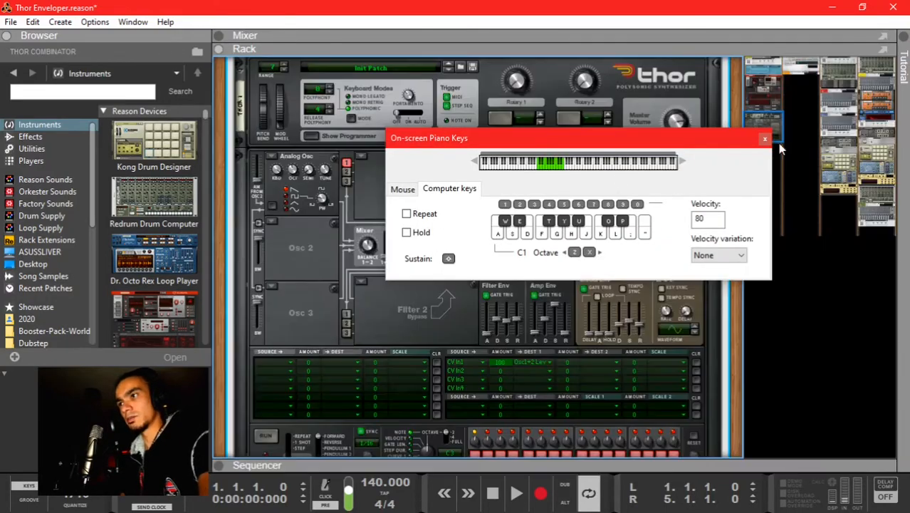
click(765, 139)
Step: Reopen the THOR COMBINATOR clip in the sequencer for note editing
scroll(443, 228, up, 6)
scroll(441, 227, down, 3)
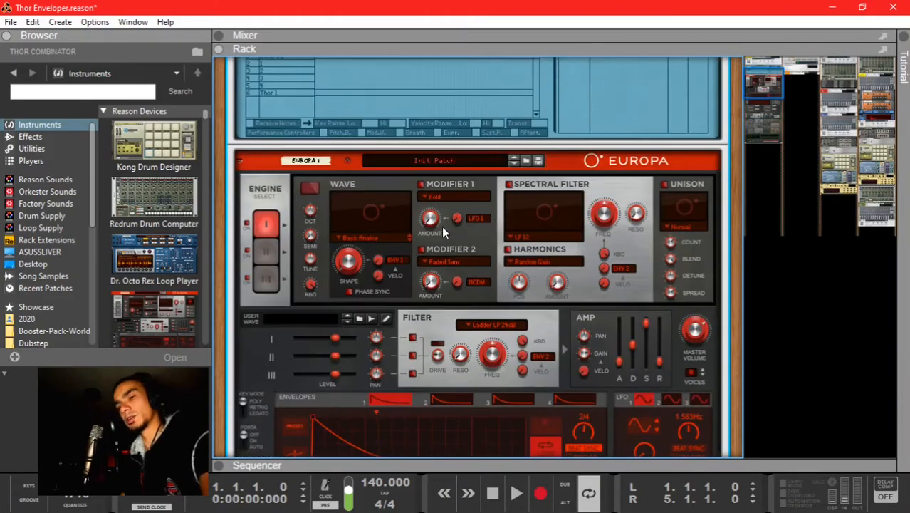
scroll(442, 226, up, 2)
key(F7)
double_click(412, 212)
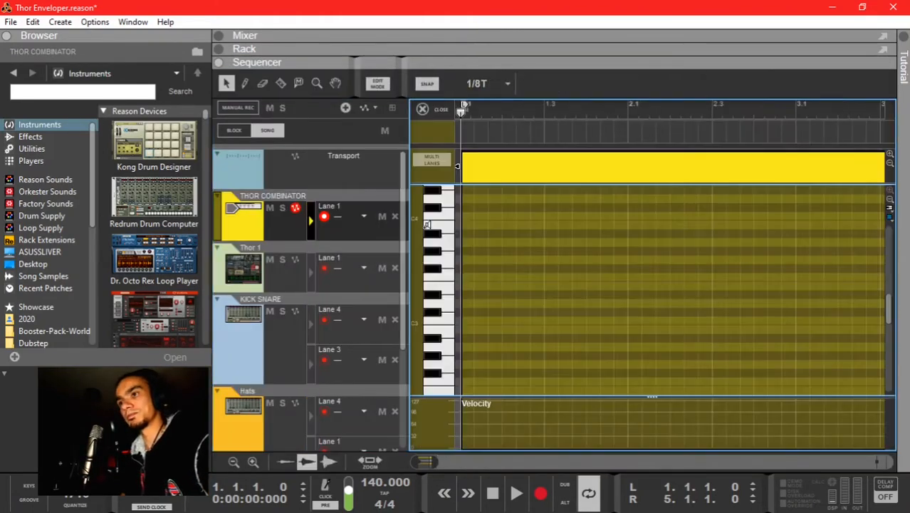
Step: Switch to the Pencil tool and audition low notes below C1 on the clip's piano roll
scroll(458, 297, down, 5)
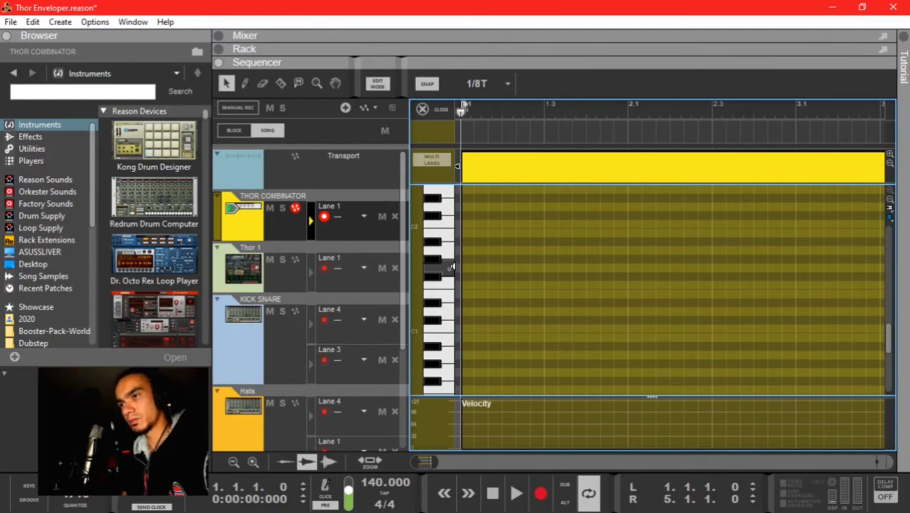
scroll(451, 267, down, 2)
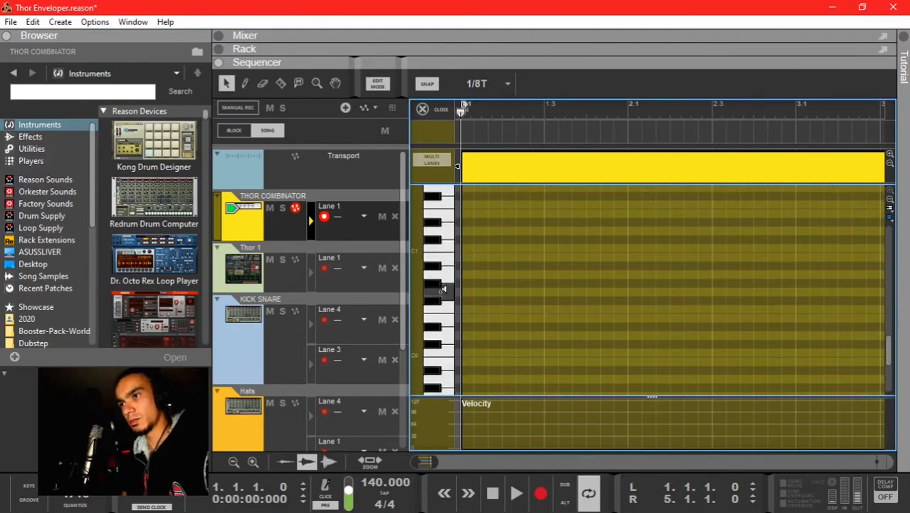
scroll(483, 297, up, 1)
key(w)
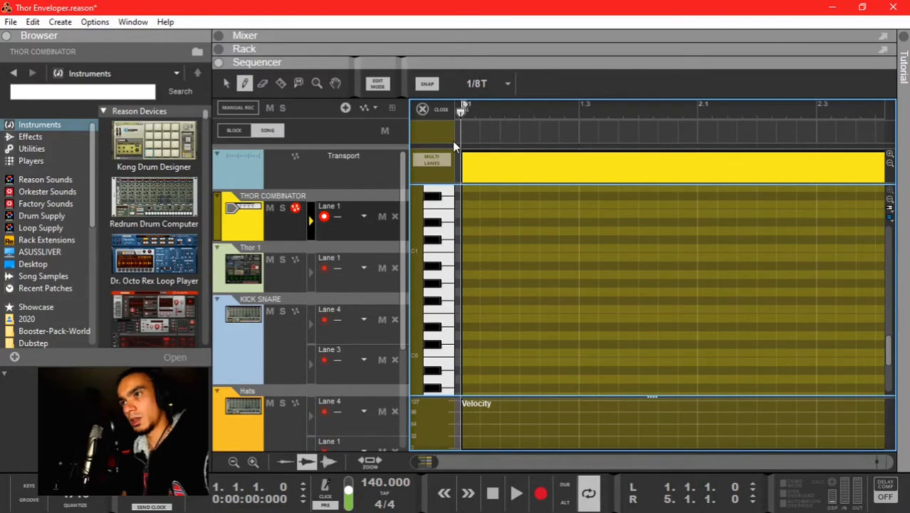
click(447, 292)
click(446, 302)
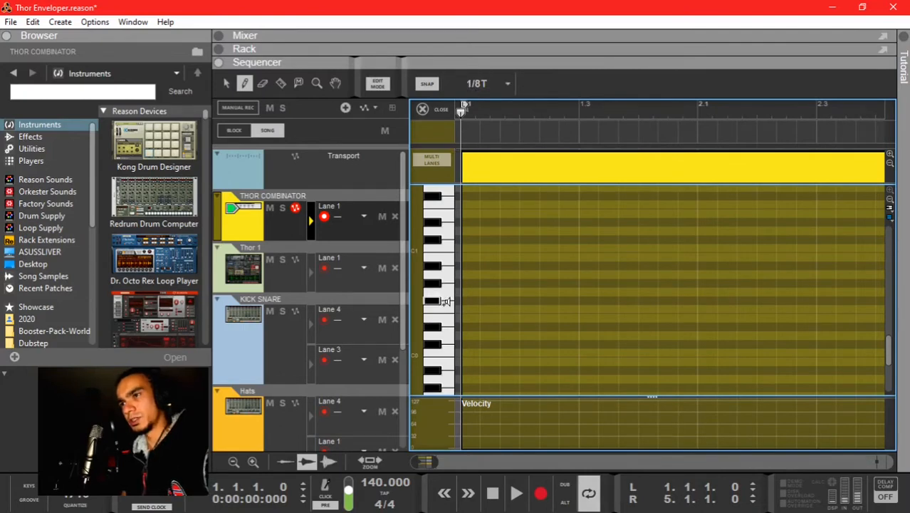
click(446, 301)
click(450, 290)
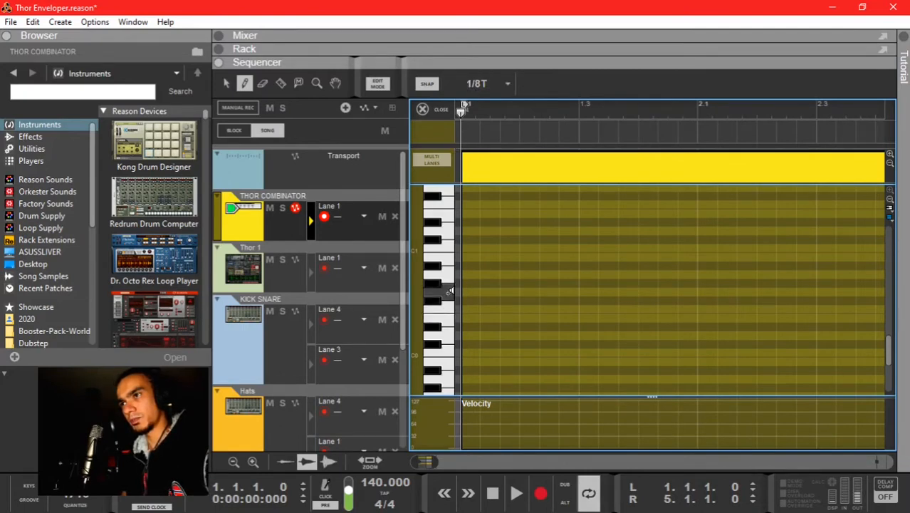
Step: With the snap value at 1/8T, draw a short low note at the clip's start and a longer one from 1.3 to 2.3
click(463, 84)
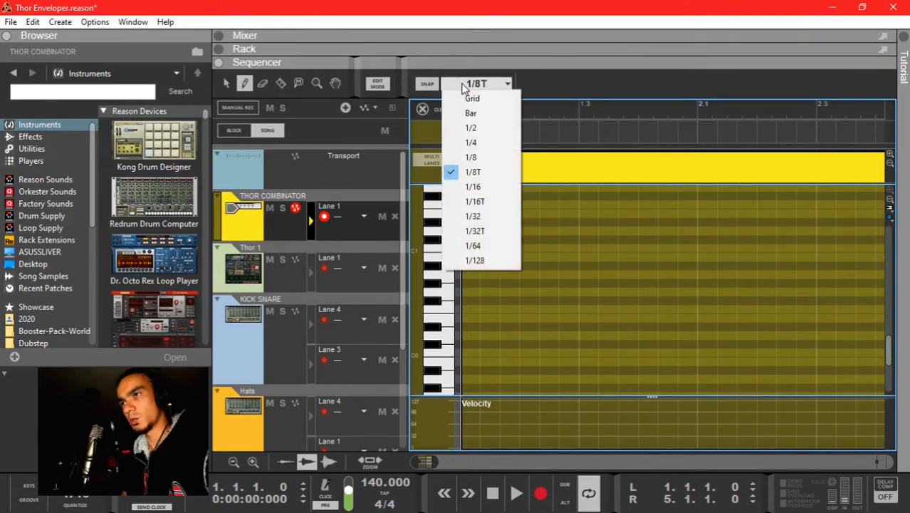
click(490, 172)
drag(471, 294, 518, 289)
drag(583, 307, 823, 305)
key(q)
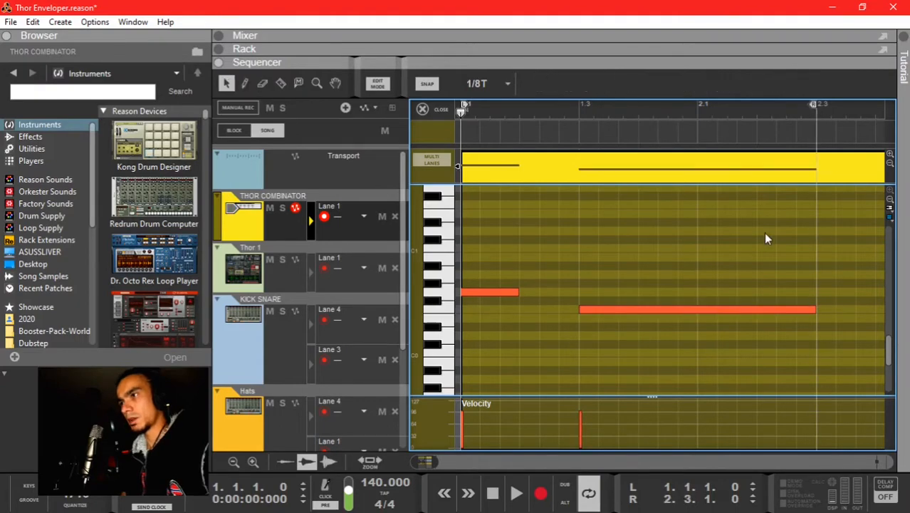
Step: Show the combinator in the rack, hide its programmer, and raise Rotary 1 to 116
key(space)
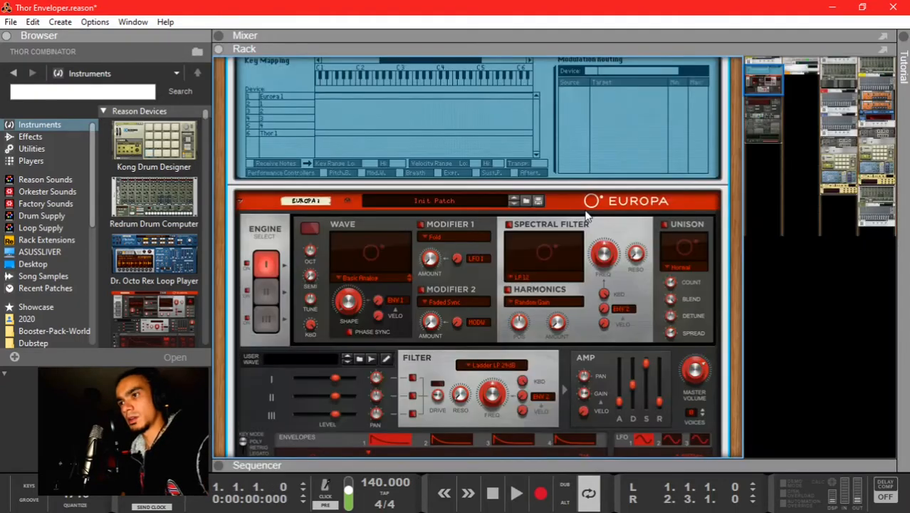
scroll(566, 262, down, 3)
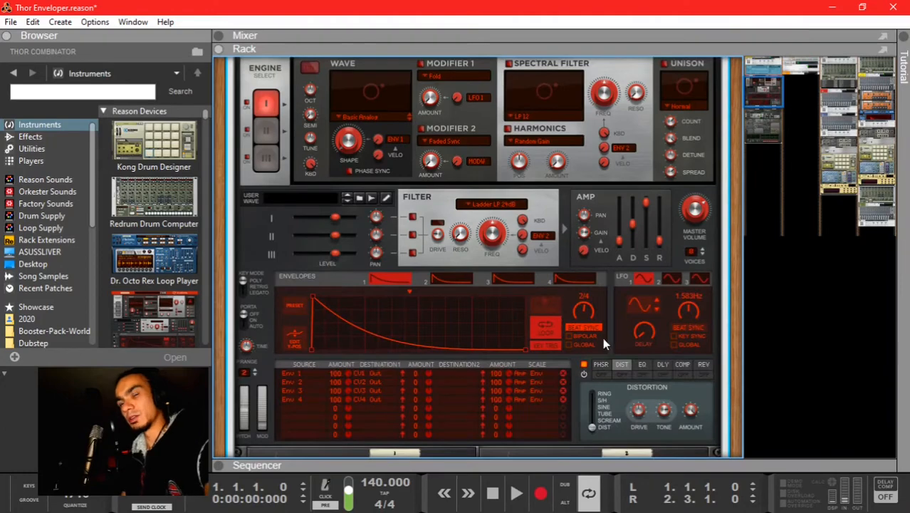
scroll(440, 241, up, 5)
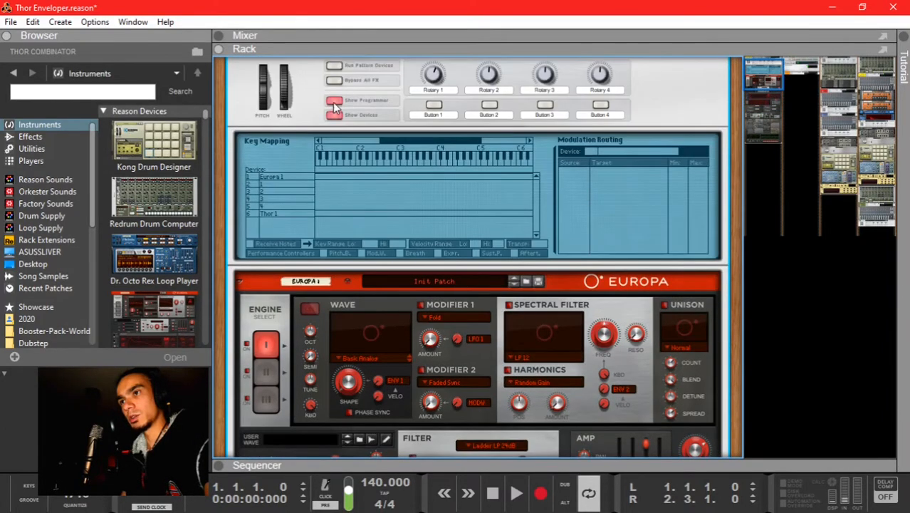
click(335, 105)
scroll(442, 142, up, 1)
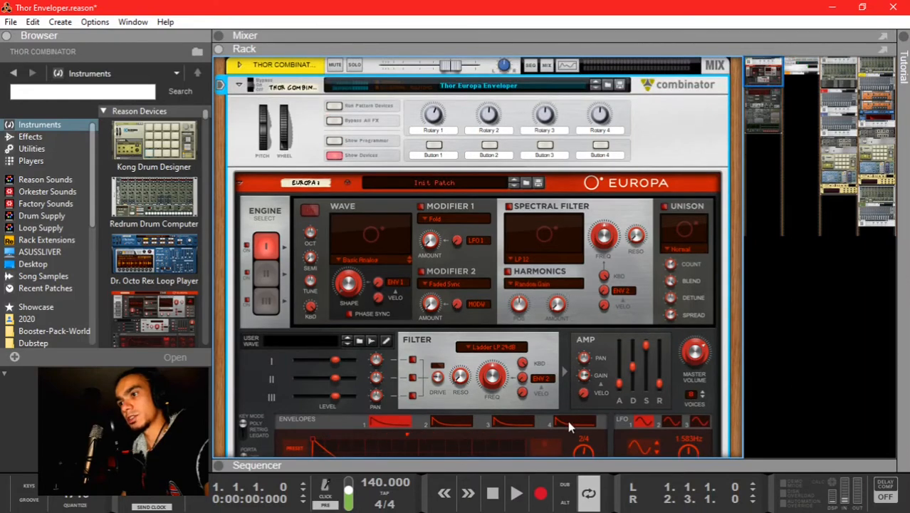
scroll(573, 436, down, 1)
scroll(578, 450, up, 1)
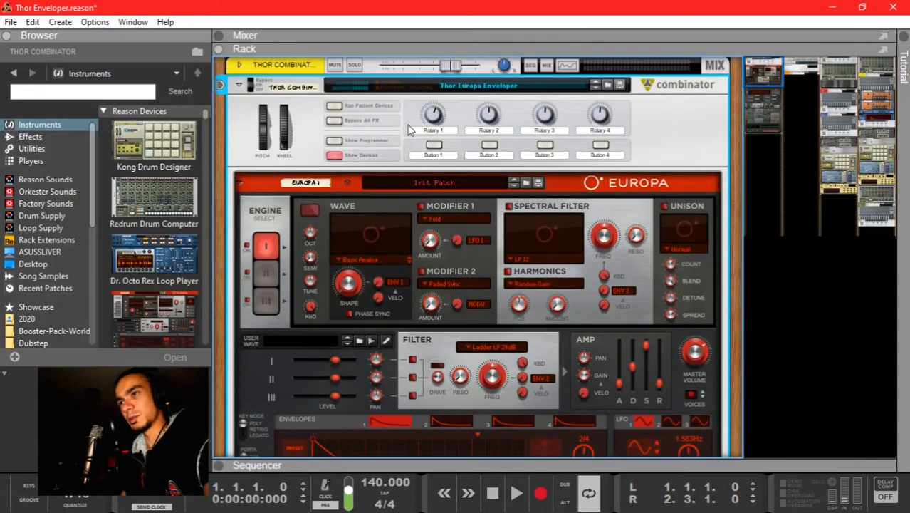
drag(437, 120, 437, 116)
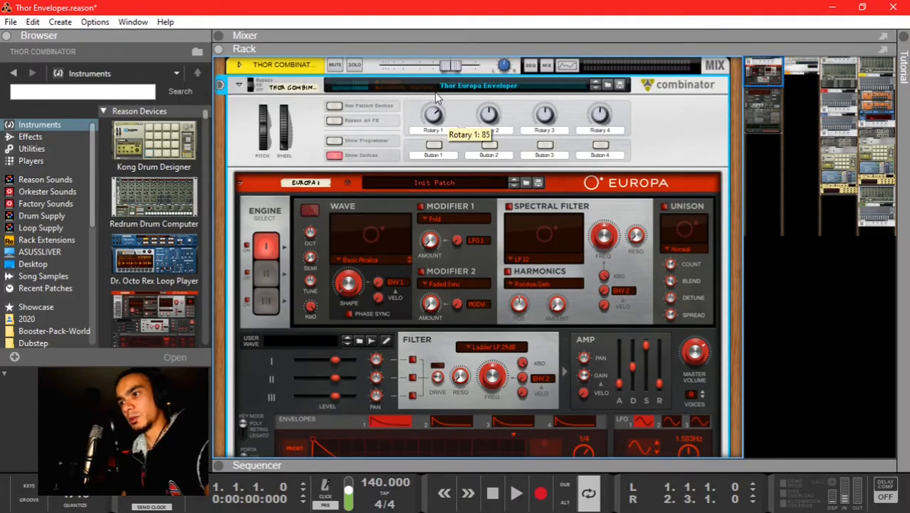
drag(436, 69, 436, 24)
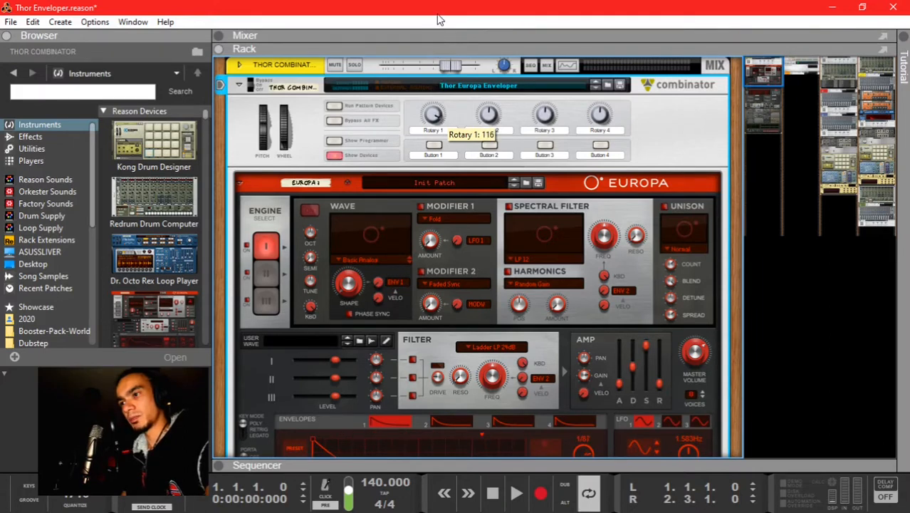
Step: Check the settings of Europa's envelopes 2, 3 and 4, and return to envelope 1 above the modulation matrix
scroll(603, 433, down, 2)
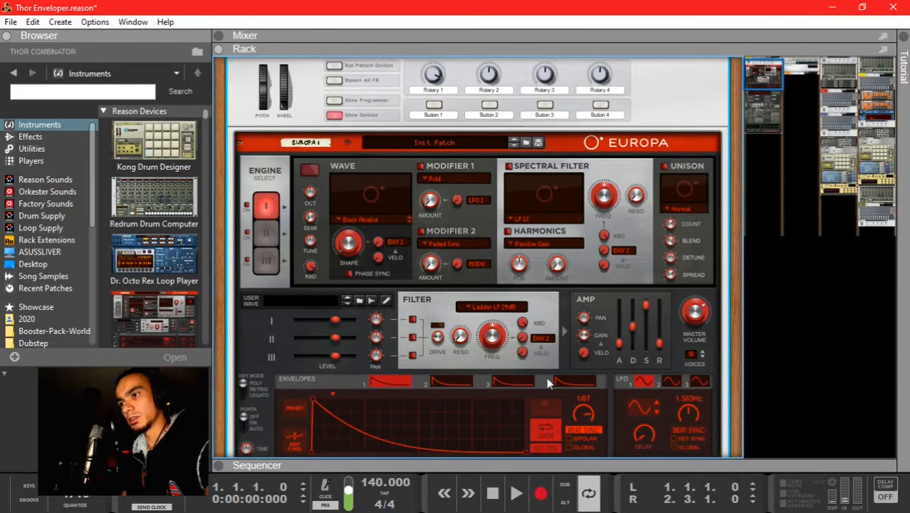
click(459, 377)
click(507, 381)
click(572, 377)
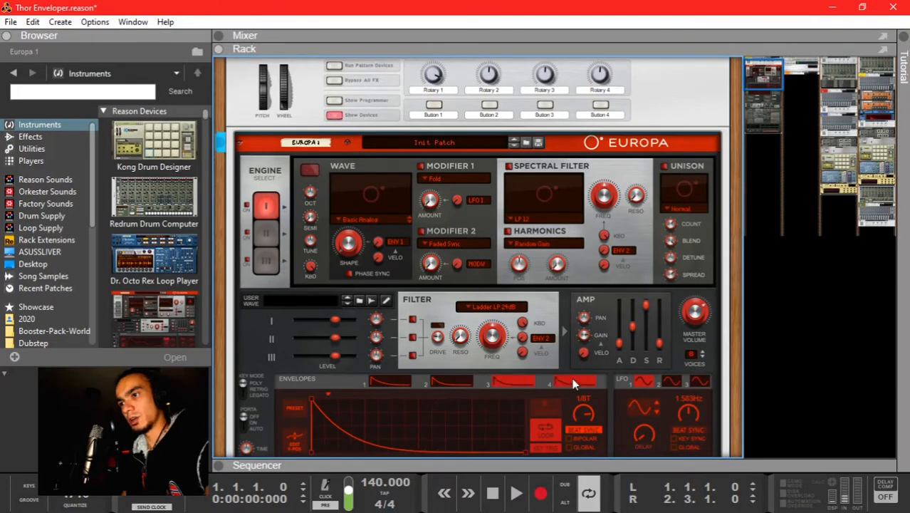
click(379, 381)
scroll(509, 320, down, 3)
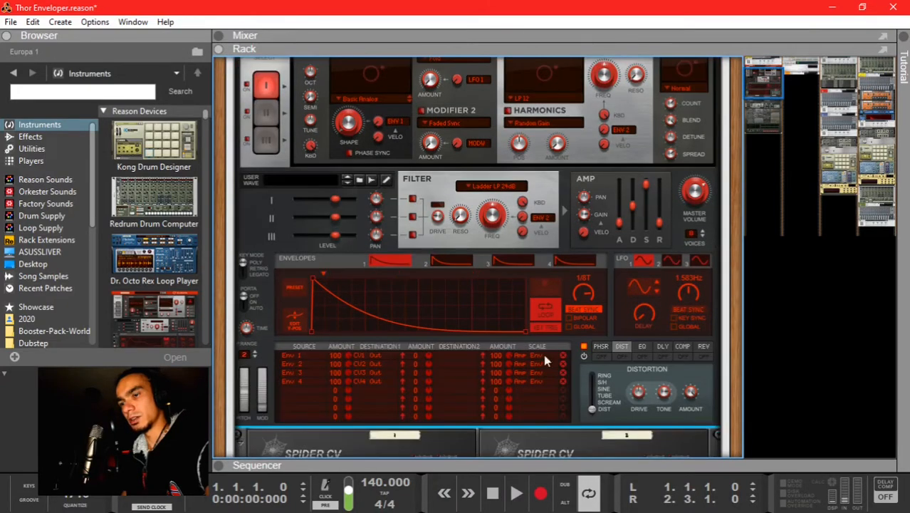
Step: Audition the pattern with the THOR COMBINATOR track soloed, and move both notes up one octave
key(space)
key(F7)
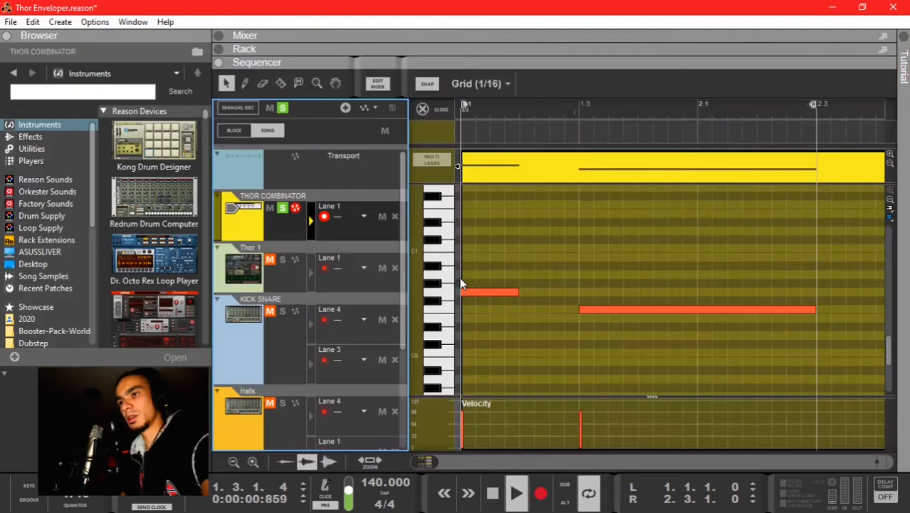
click(589, 260)
key(space)
drag(655, 351, 465, 213)
click(525, 255)
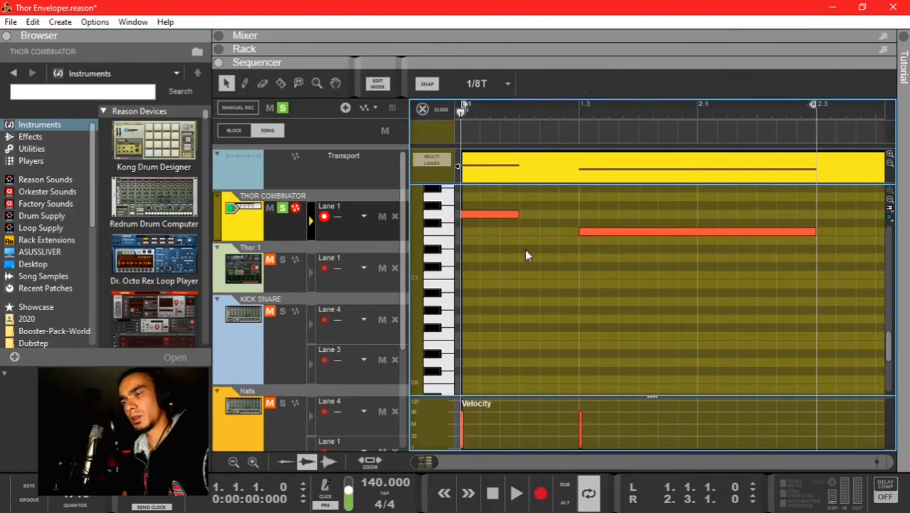
key(space)
Step: Extend the loop's right locator to the end of the clip at bar 5 and check the playback
scroll(566, 229, down, 3)
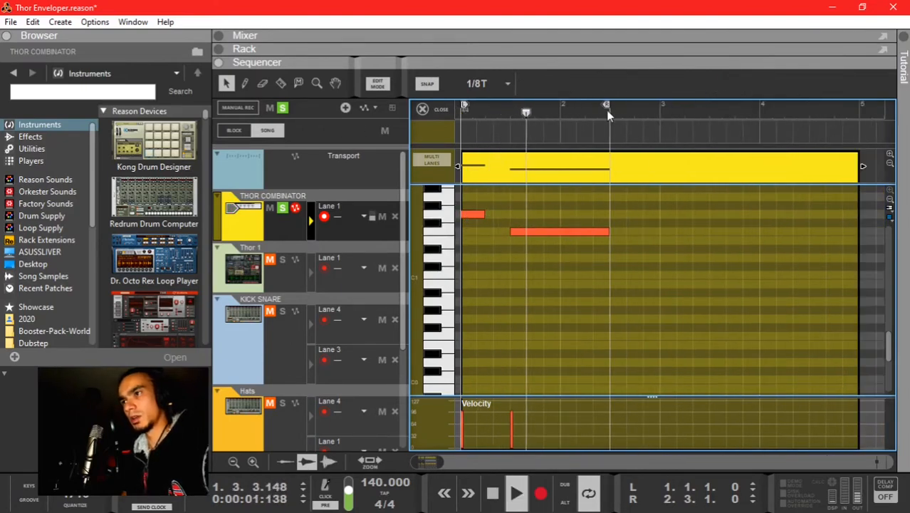
drag(609, 108, 858, 106)
key(space)
key(space)
key(space)
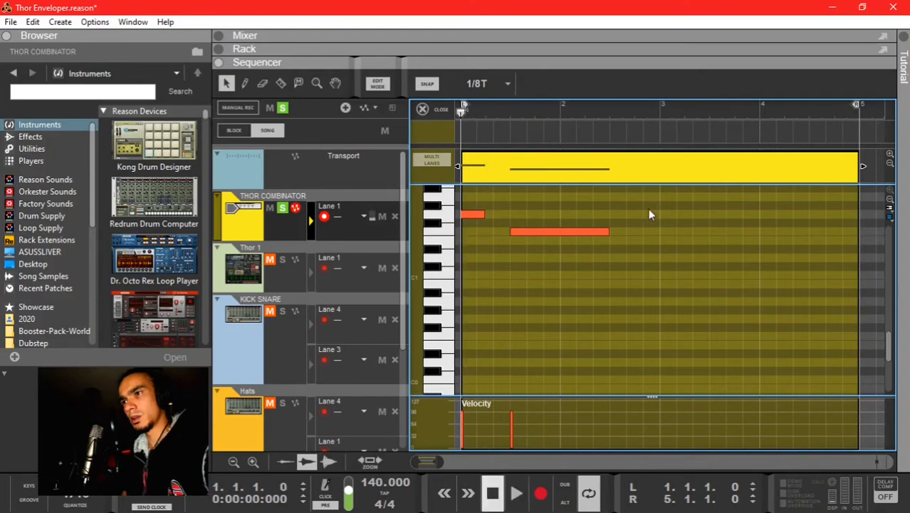
Step: Split the long F1 note one 1/8T step after its start and erase the leading piece
scroll(511, 256, up, 3)
scroll(512, 255, left, 1)
key(r)
click(560, 232)
key(e)
click(552, 232)
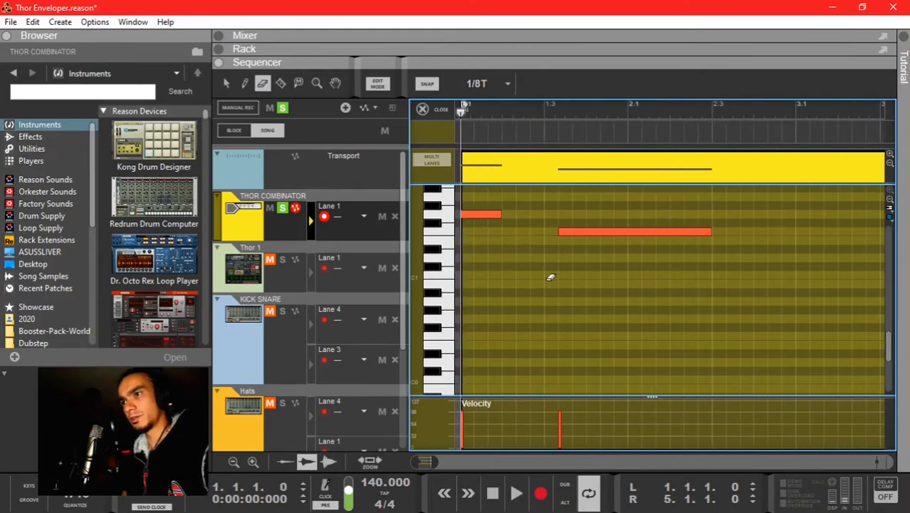
key(q)
Step: Play the pattern and lengthen the F1 note so that it ends at 3.1
key(space)
scroll(722, 248, right, 1)
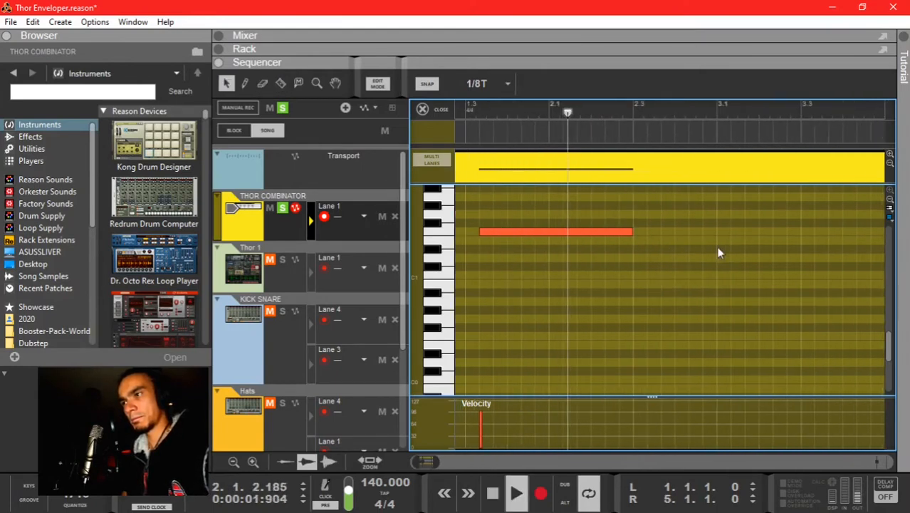
click(627, 231)
key(space)
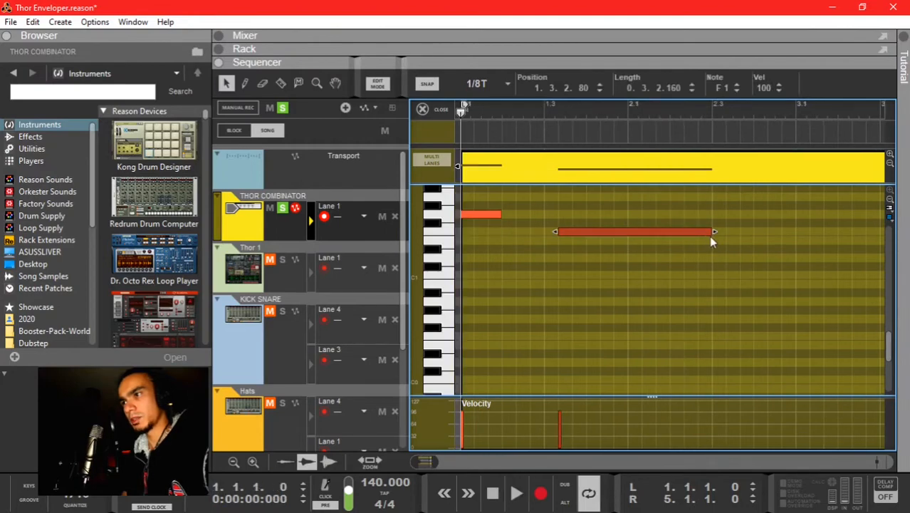
drag(712, 232, 785, 230)
key(space)
click(745, 251)
key(space)
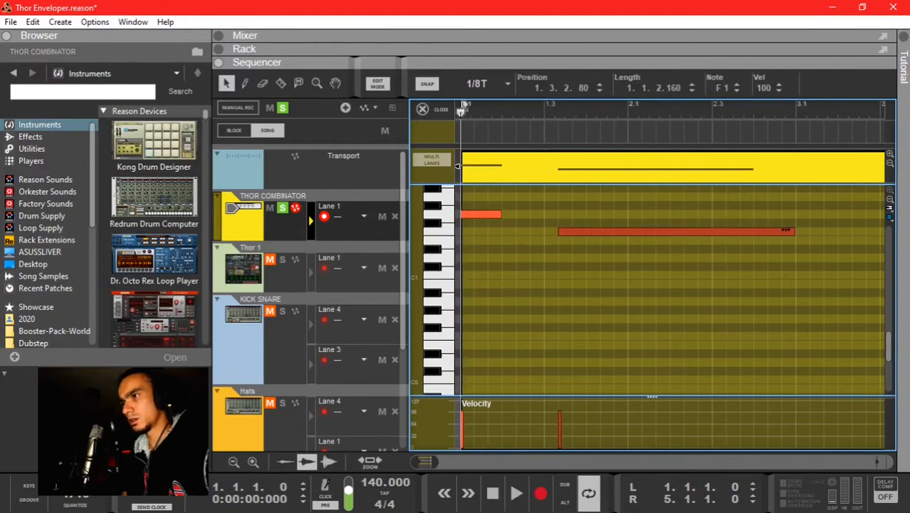
click(766, 317)
Step: Play the pattern with the rack in view and examine Europa's envelope routings and Thor's CV modulation settings
key(F6)
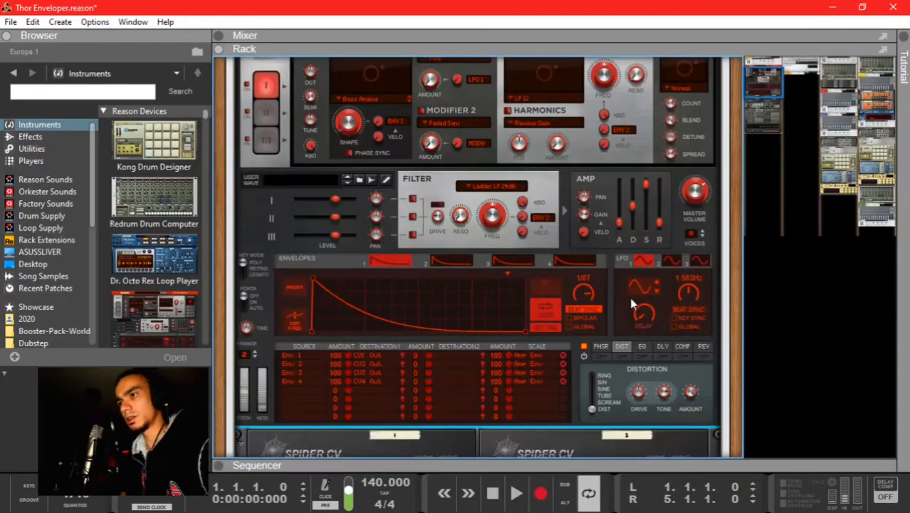
scroll(611, 289, down, 4)
scroll(608, 287, down, 3)
key(space)
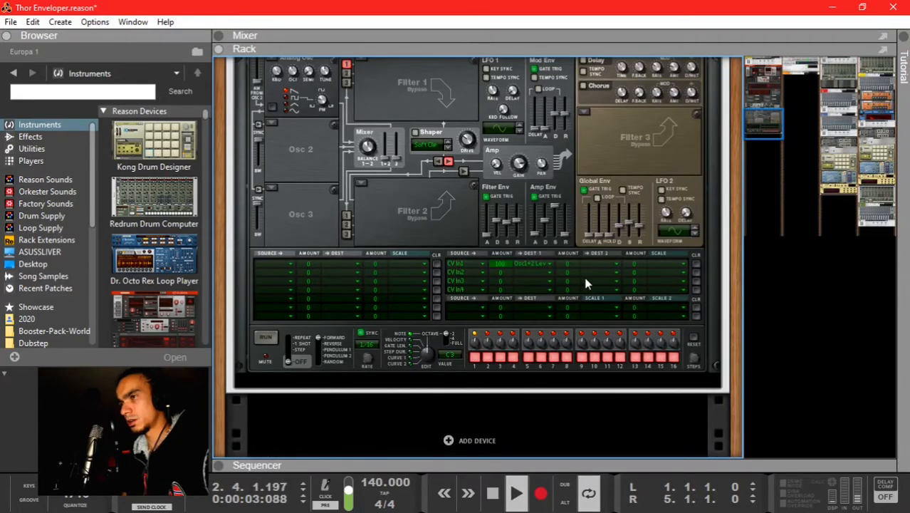
key(space)
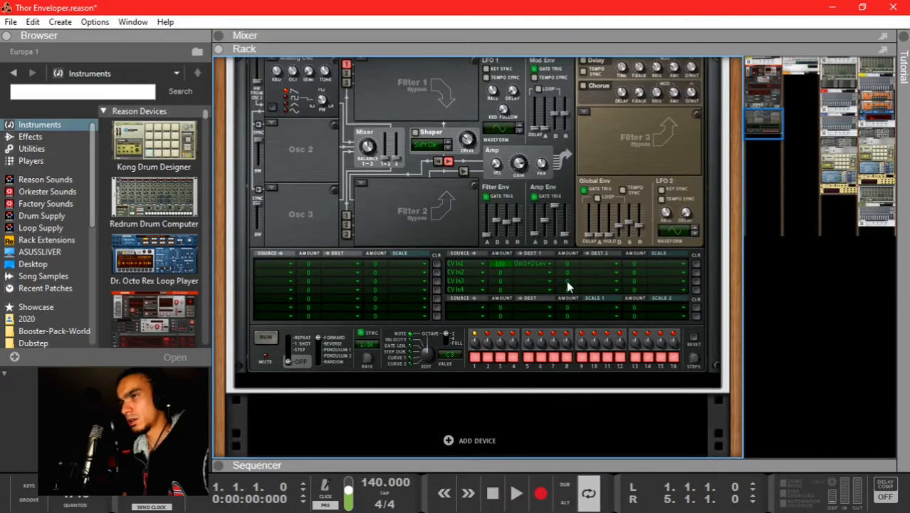
click(535, 230)
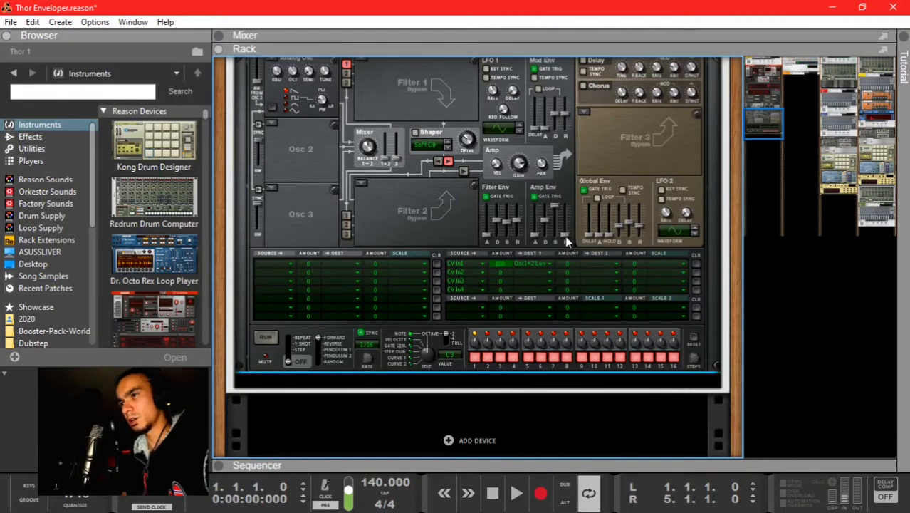
scroll(451, 264, up, 10)
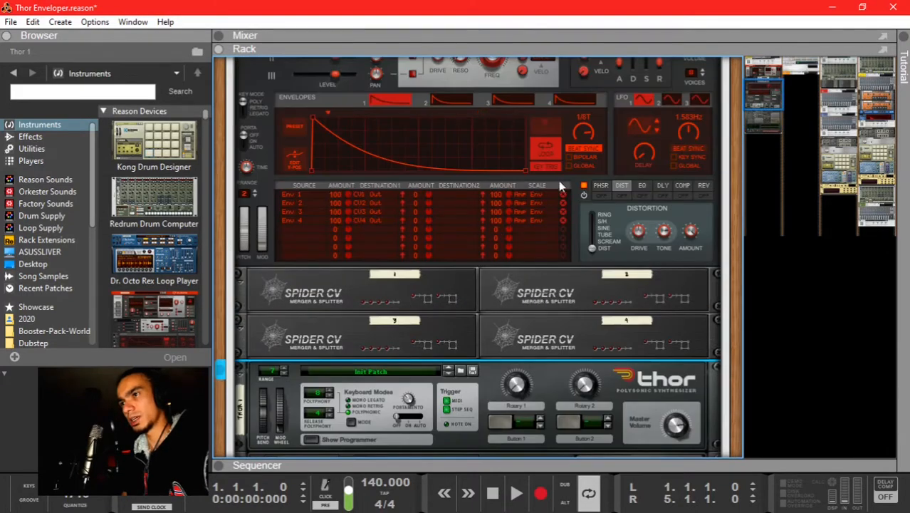
scroll(416, 209, down, 8)
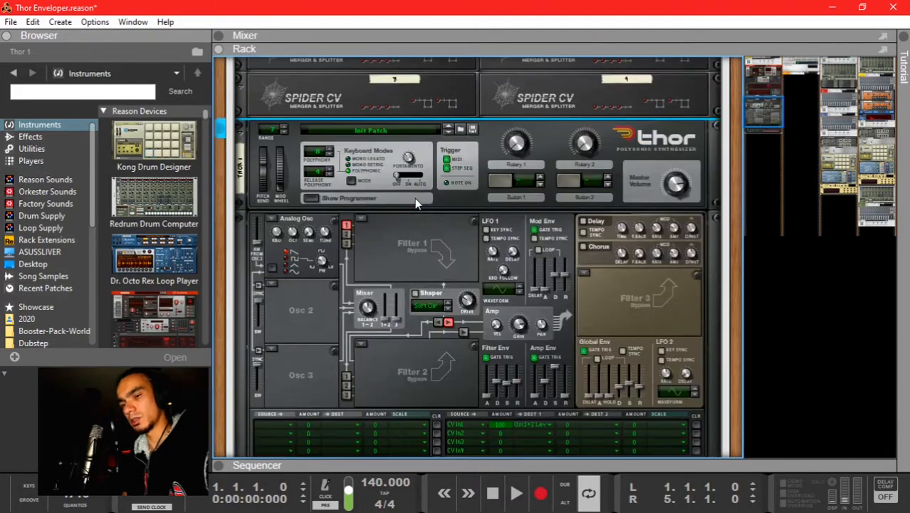
key(space)
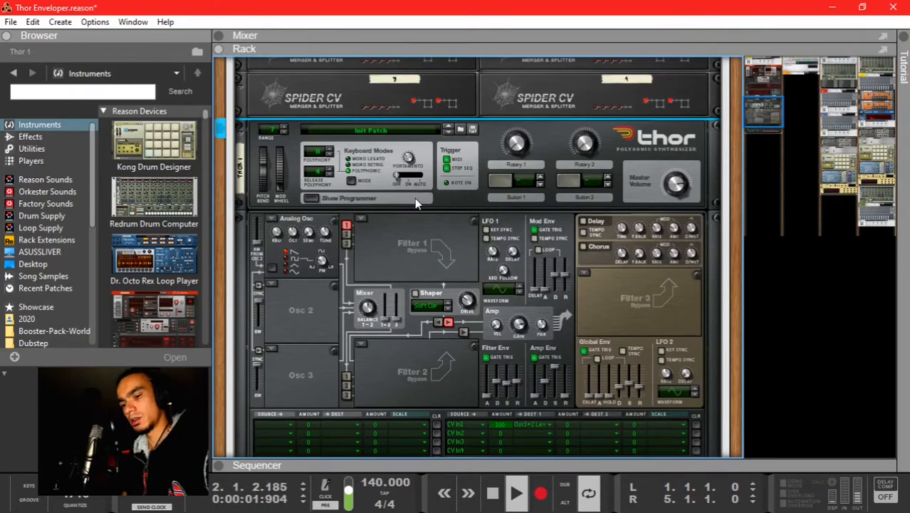
key(space)
scroll(416, 202, down, 5)
Step: Draw a G1 note at 3.1 with a length of 0.1.2.160 in the THOR COMBINATOR clip, and place the playhead at its start
key(F5)
key(F7)
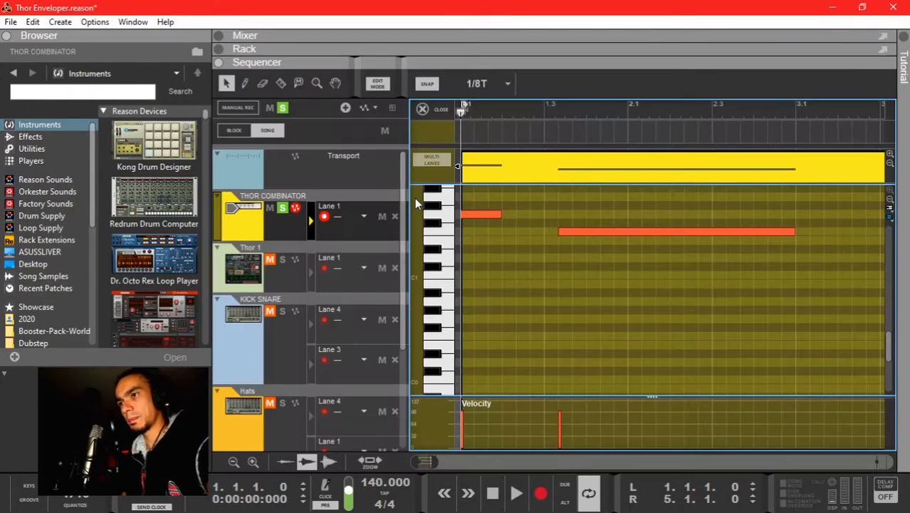
key(space)
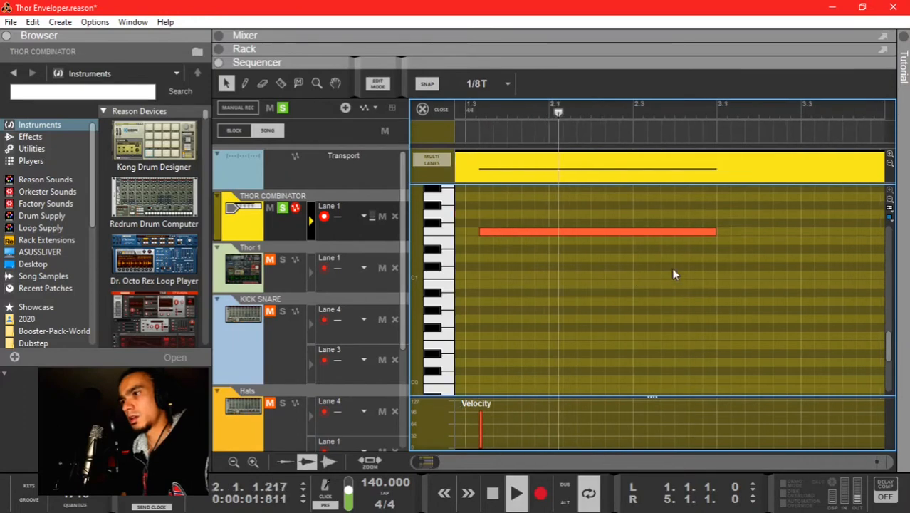
key(w)
key(space)
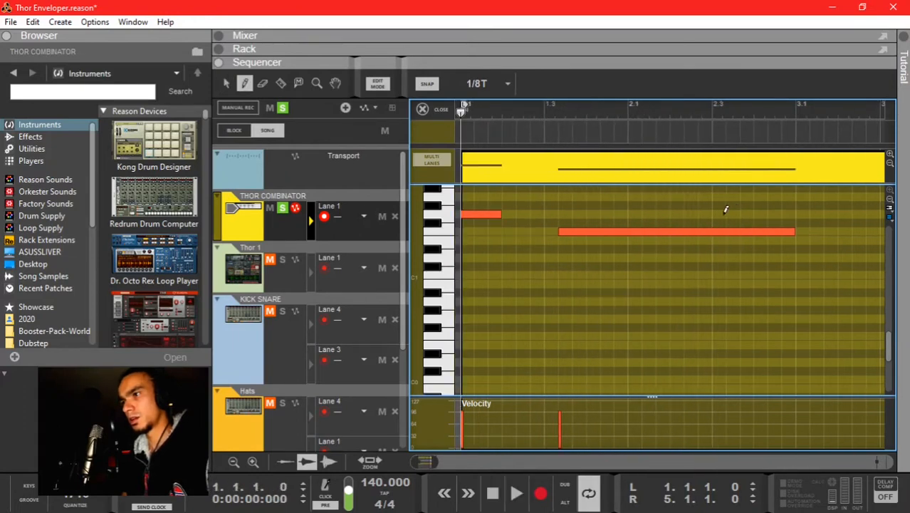
scroll(800, 210, up, 4)
scroll(778, 212, right, 3)
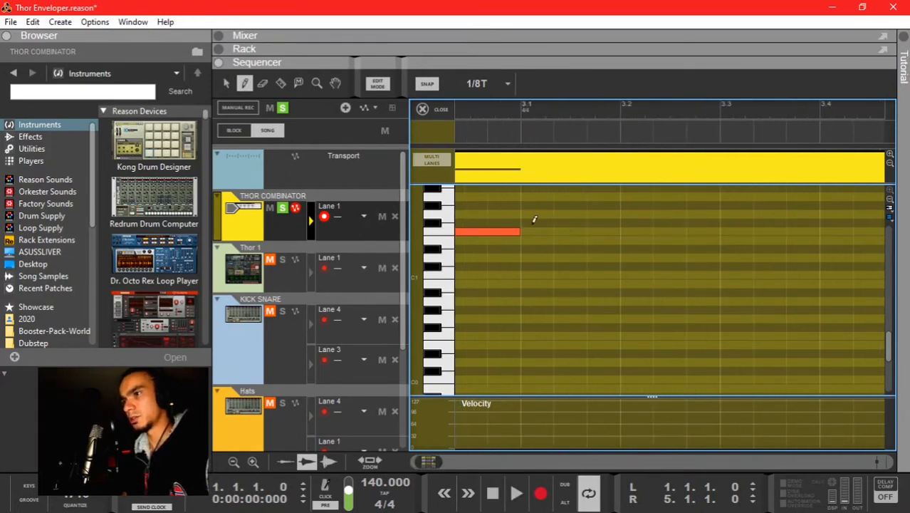
drag(532, 212, 688, 213)
key(q)
click(514, 110)
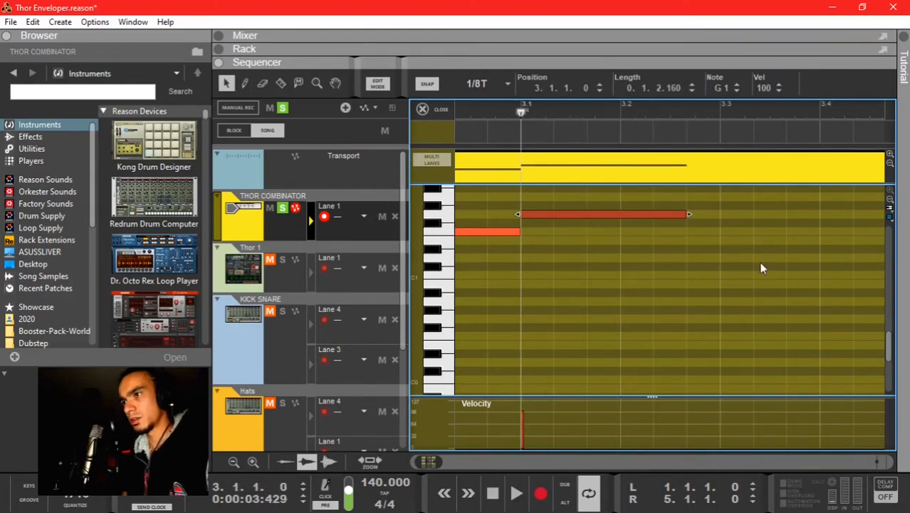
Step: Draw a long F1 note from 3.4 to the end of the clip at 5.1, and play the pattern from bar 3
key(w)
mouse_move(824, 229)
mouse_down()
mouse_move(887, 228)
mouse_move(662, 233)
mouse_up()
scroll(628, 246, down, 3)
scroll(626, 256, left, 4)
key(q)
click(656, 268)
key(space)
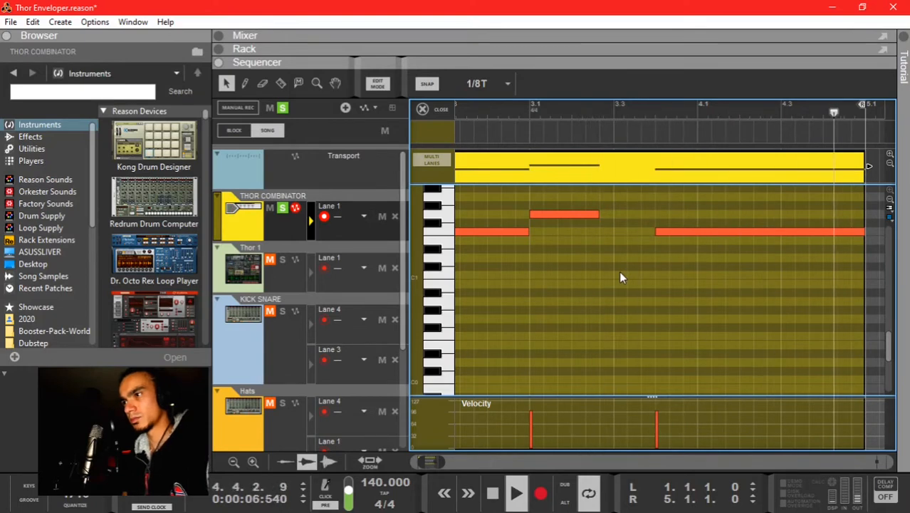
key(space)
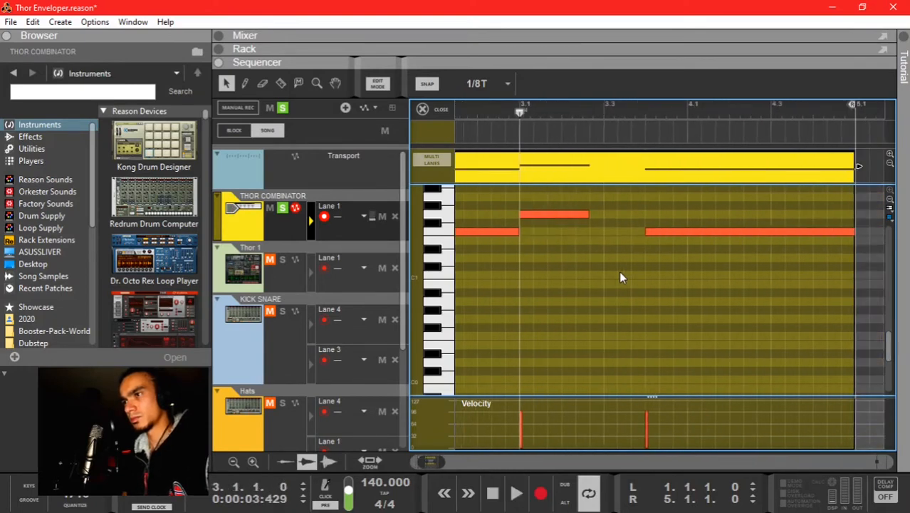
Step: Split the last F1 note one 1/8T step before the clip's end and erase the trailing piece
key(r)
click(688, 232)
key(e)
click(691, 232)
key(q)
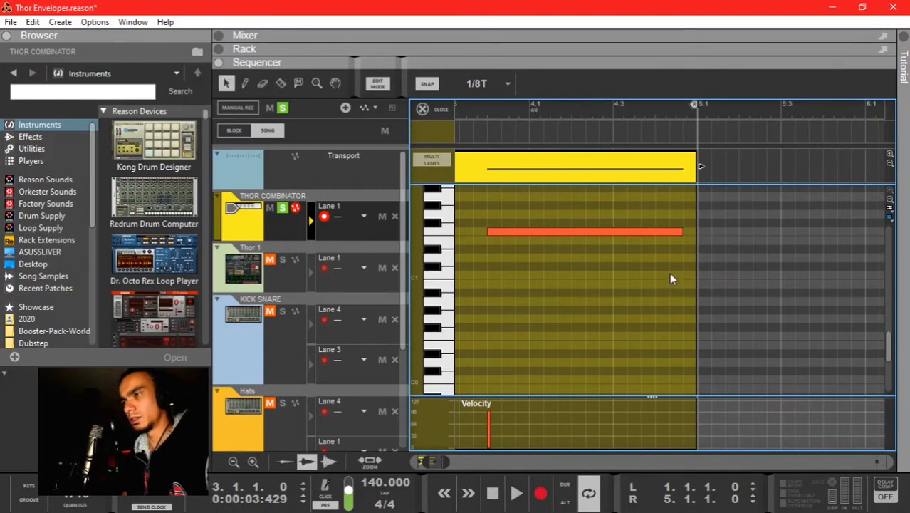
Step: Place the playhead at the start of the THOR COMBINATOR clip at bar 1 and play the four-bar pattern
scroll(669, 273, left, 5)
scroll(669, 274, down, 3)
click(461, 111)
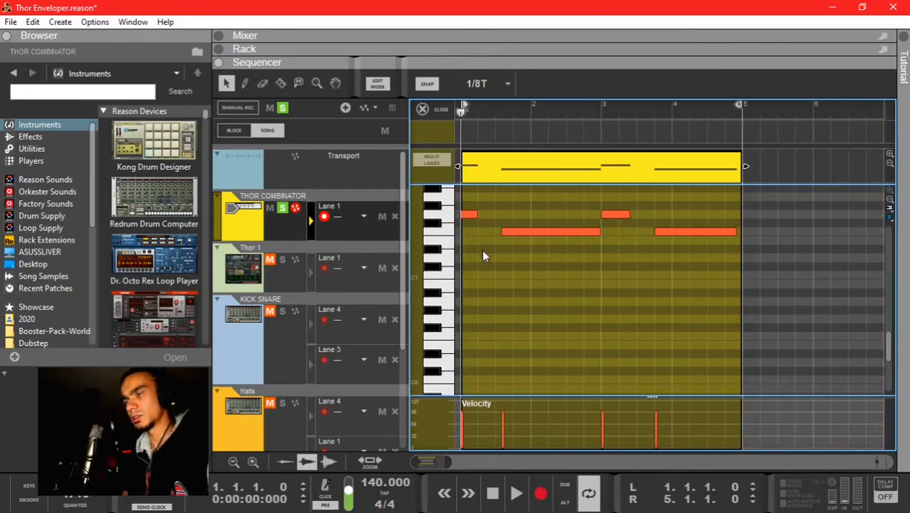
key(space)
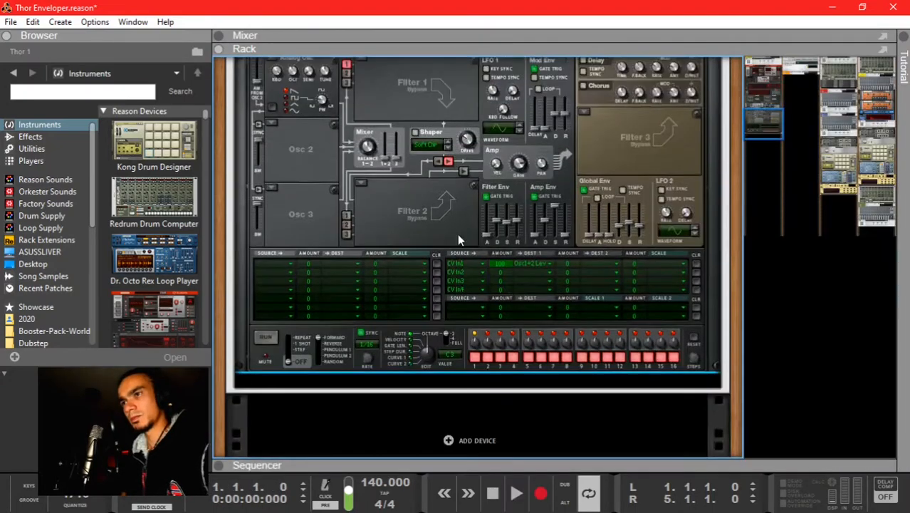
Step: Reshape Europa's Envelope 1 with a curved attack and a full-level plateau to about mid-length before the decay, and play the pattern
scroll(459, 238, up, 10)
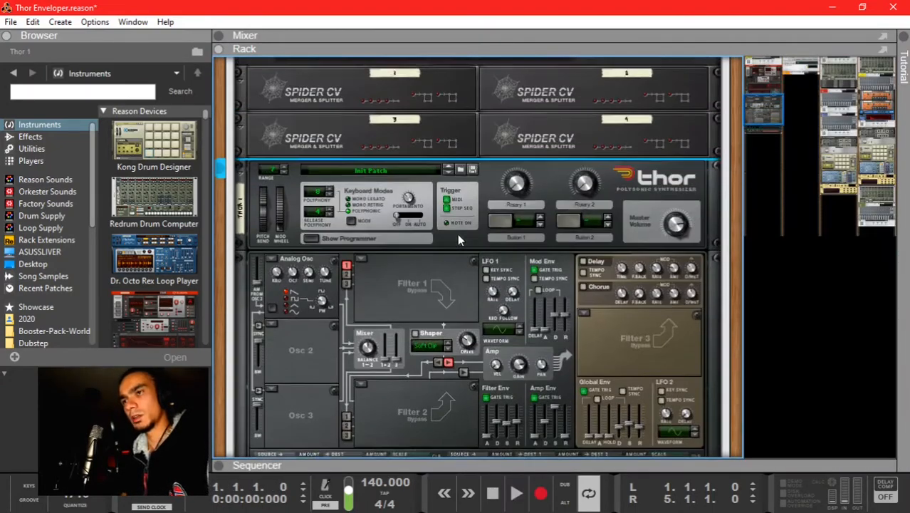
scroll(458, 237, down, 3)
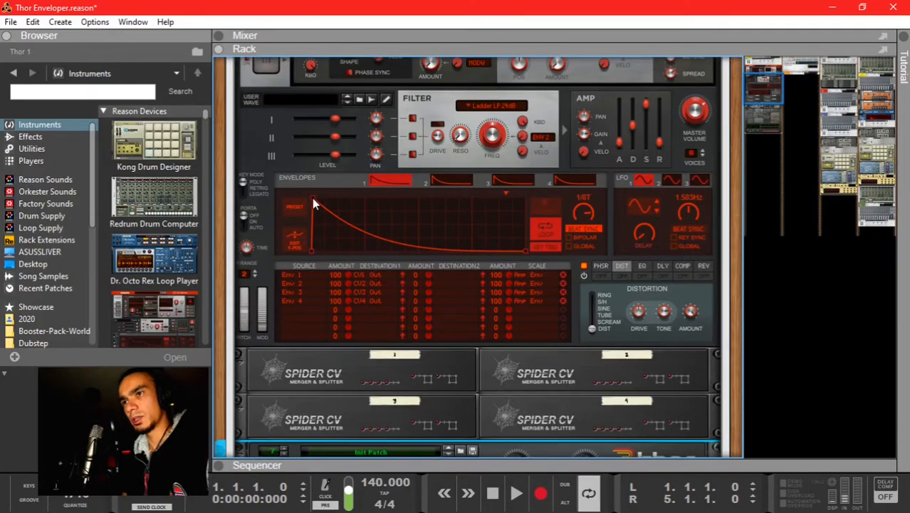
drag(313, 201, 334, 205)
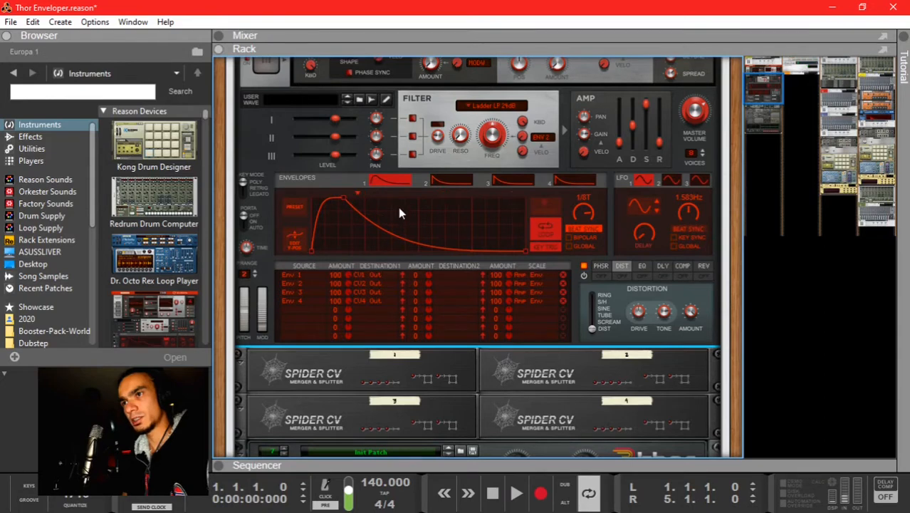
drag(398, 213, 473, 226)
key(space)
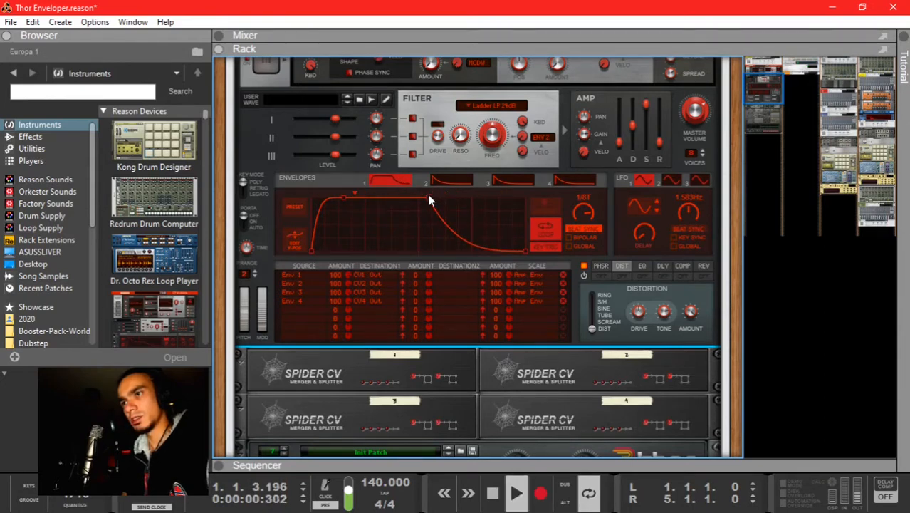
drag(427, 192, 423, 193)
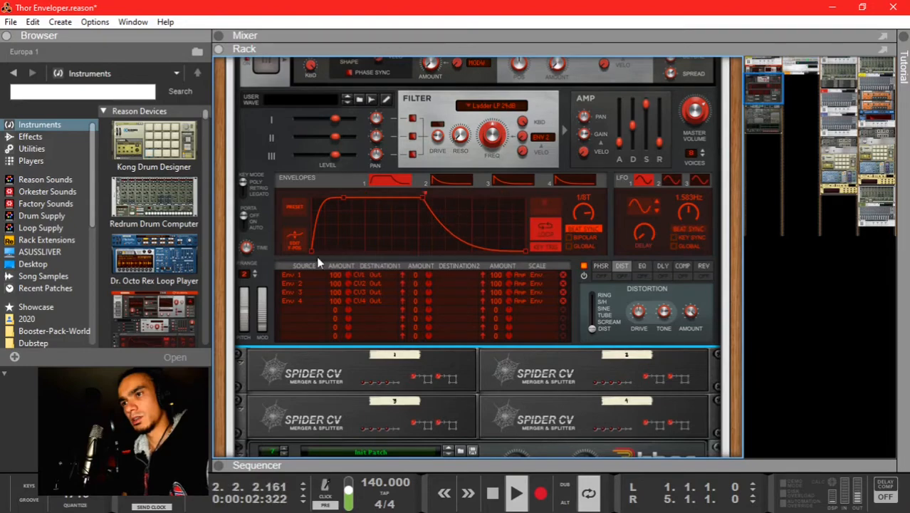
key(space)
Step: Change Thor's Osc 1 from Analog to a Wavetable oscillator and choose the Mixed Waves 1 table
scroll(373, 220, down, 8)
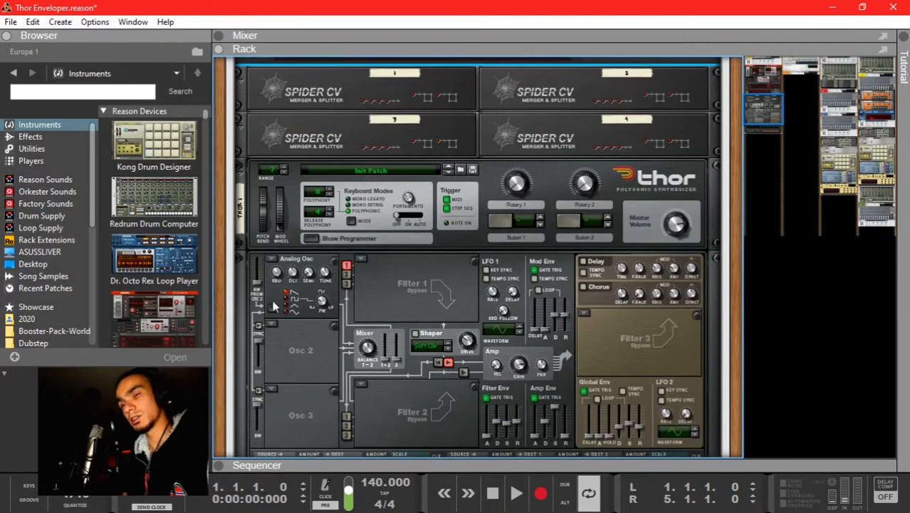
scroll(277, 269, down, 2)
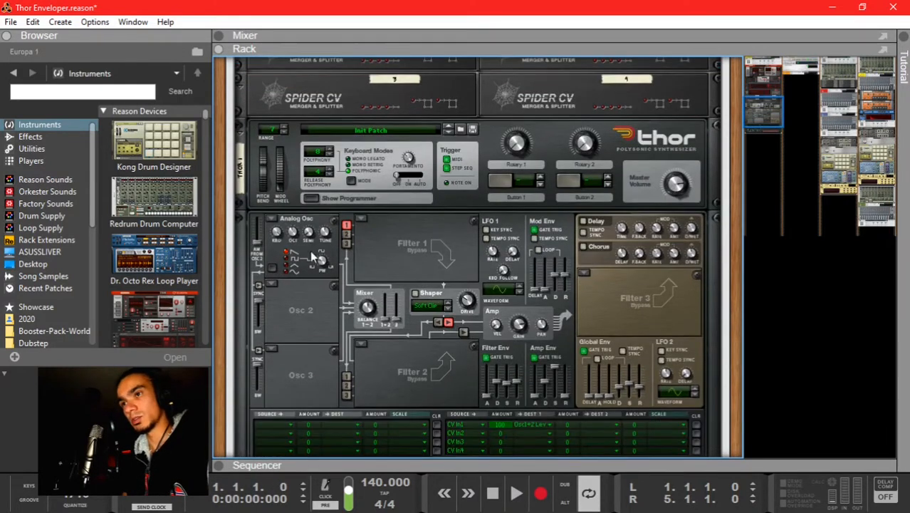
click(275, 221)
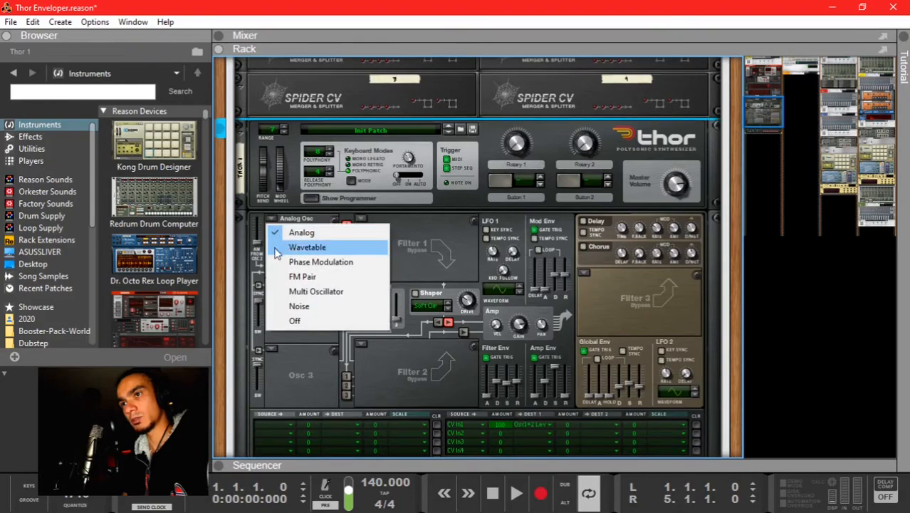
click(343, 247)
click(313, 251)
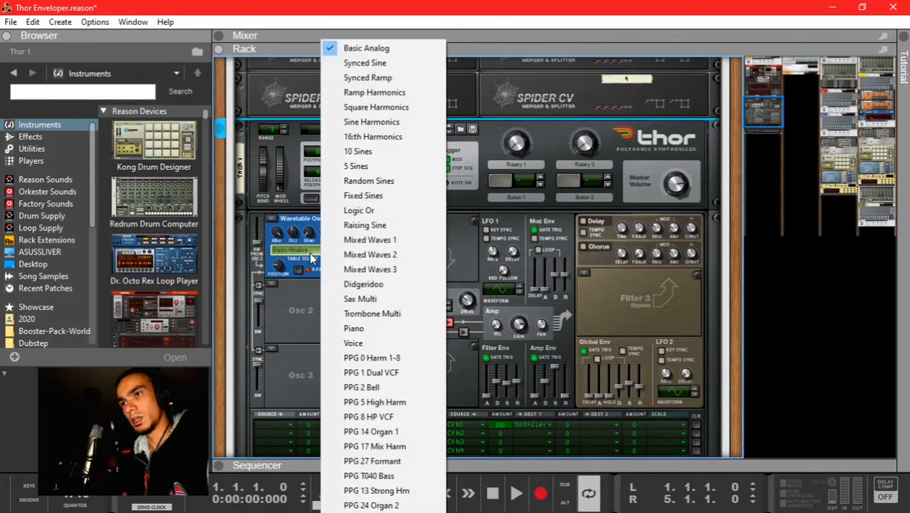
click(367, 242)
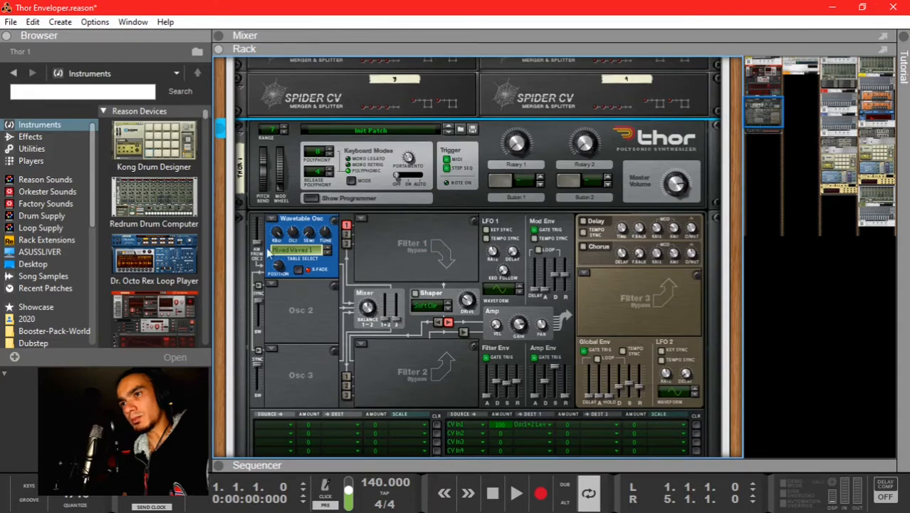
click(291, 251)
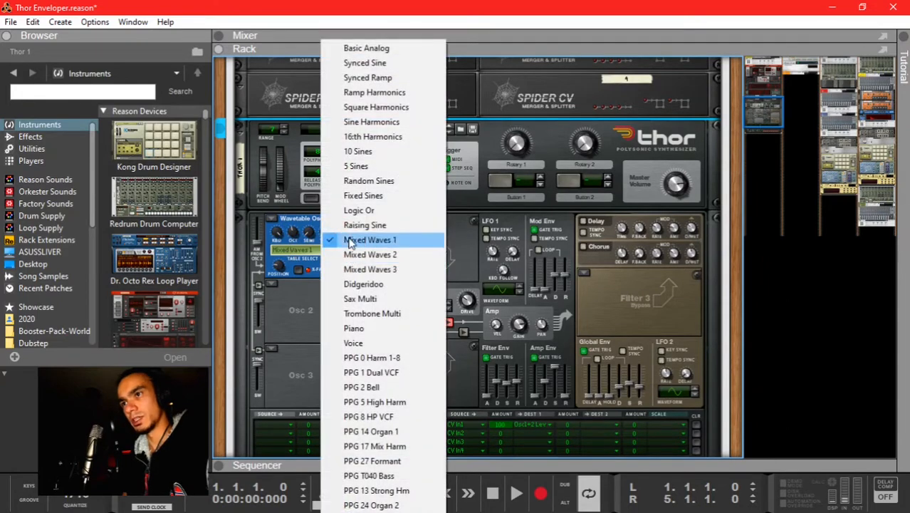
click(341, 236)
Step: Try wavetable positions on Thor's Osc 1, including 33, and play the pattern to audition the sound
drag(279, 267, 290, 252)
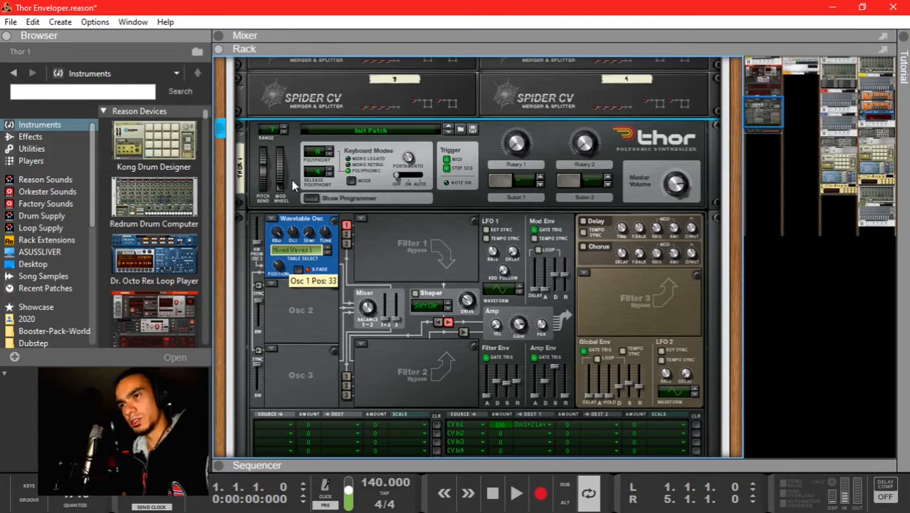
key(space)
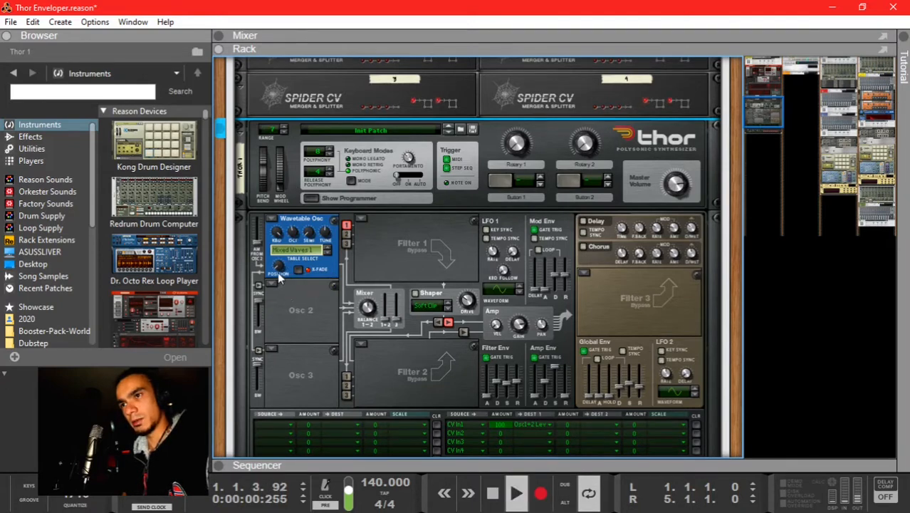
drag(288, 291, 285, 181)
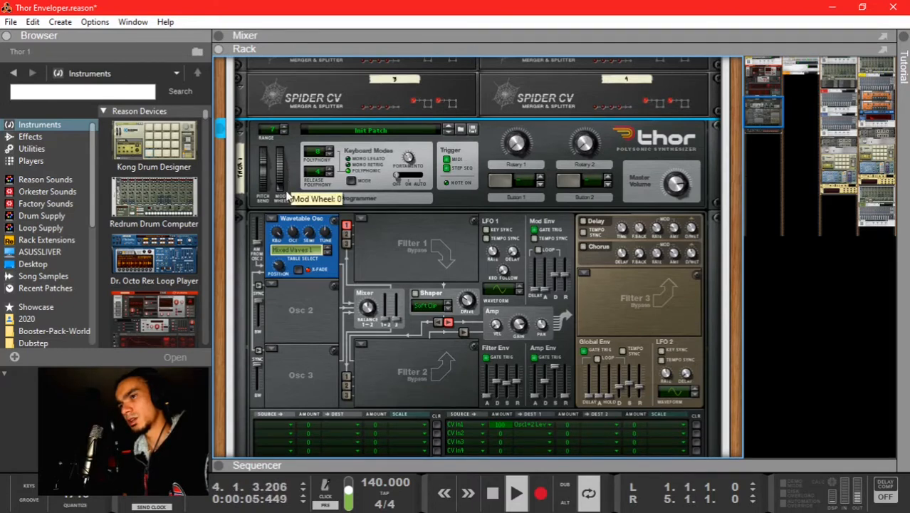
key(space)
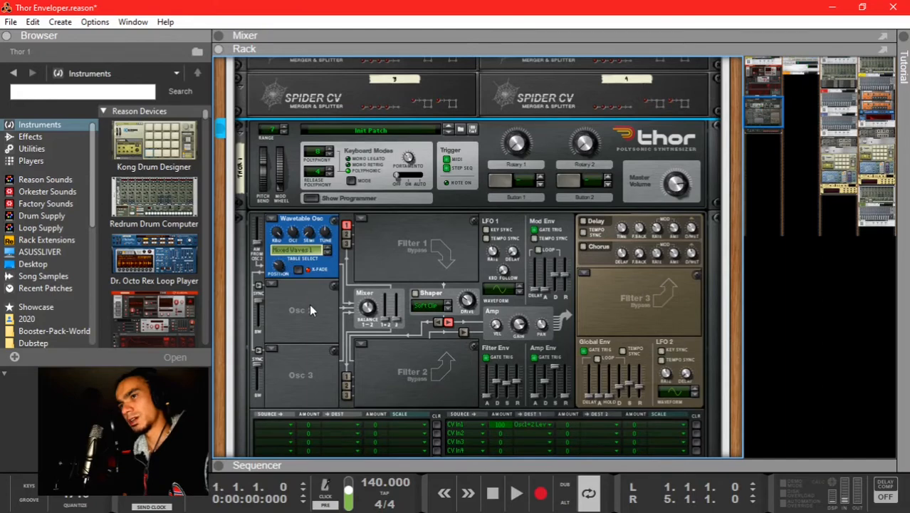
Step: Load an Analog oscillator into Thor's Osc 2 slot
scroll(329, 283, down, 1)
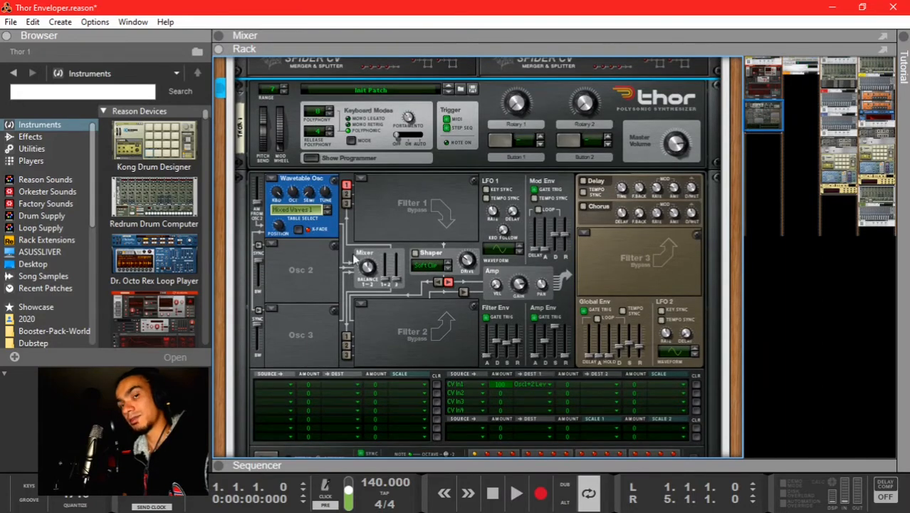
scroll(303, 214, down, 1)
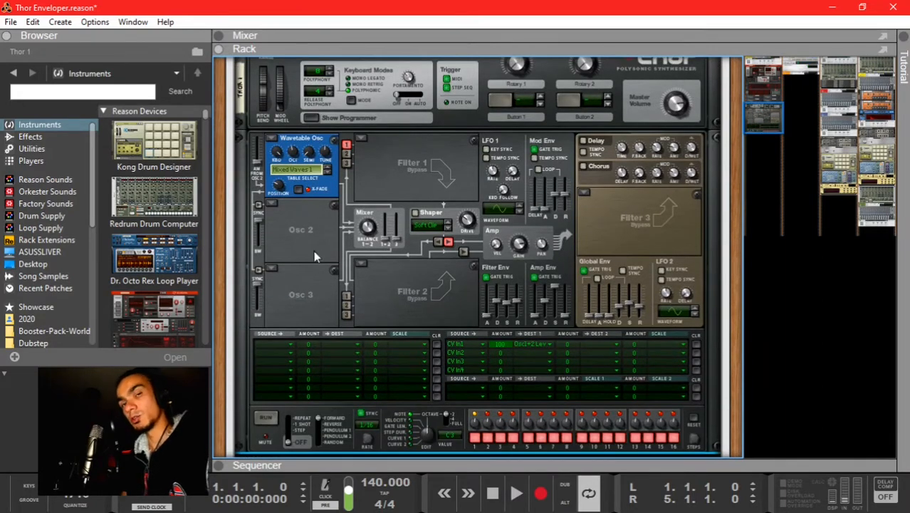
click(280, 210)
click(285, 212)
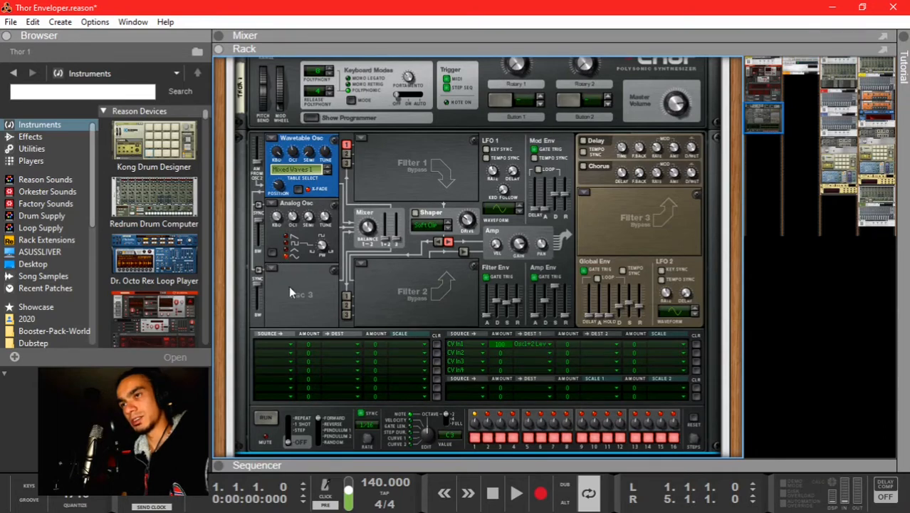
Step: Route Osc 2 to Osc 1 Frequency (FM) with an amount of 45 in Thor's modulation matrix, and play the pattern
click(278, 344)
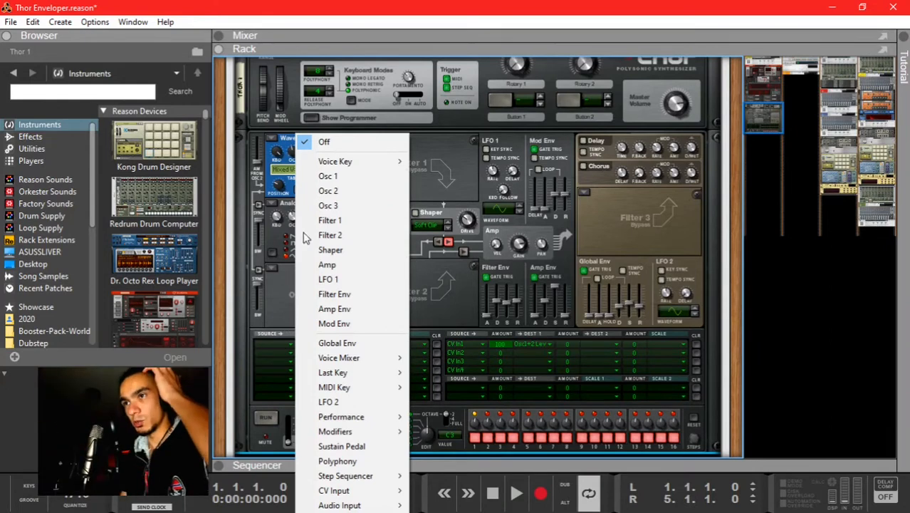
click(329, 191)
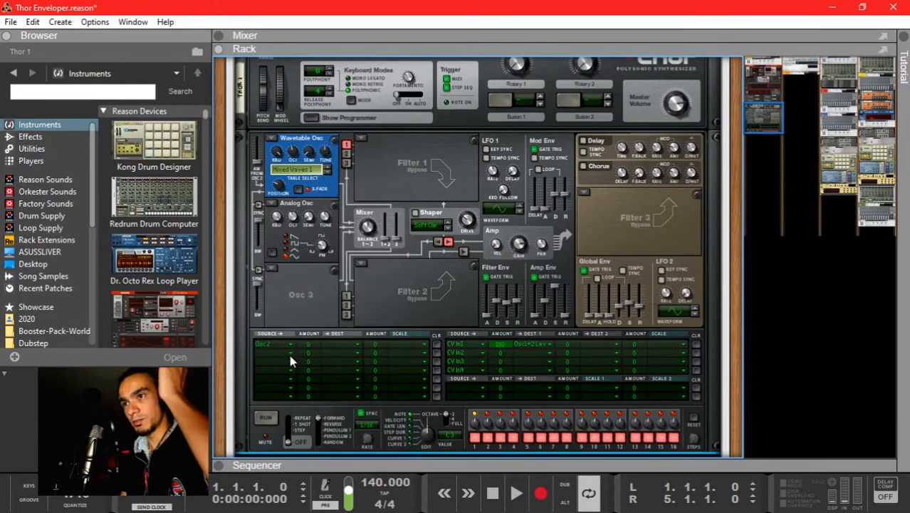
click(346, 344)
mouse_move(434, 39)
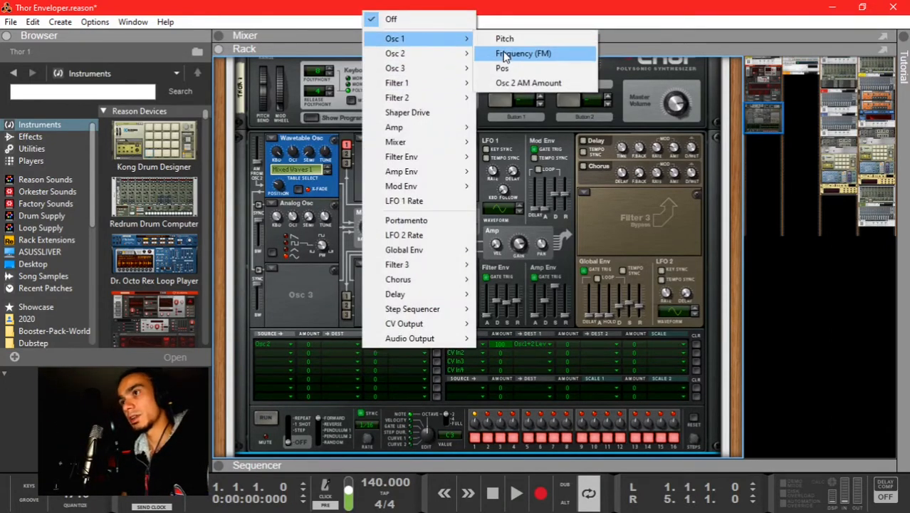
click(545, 56)
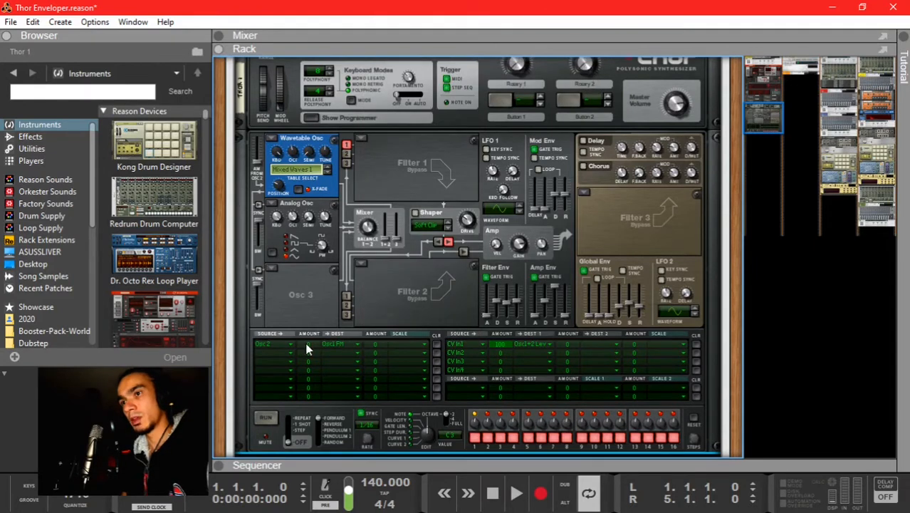
drag(306, 348, 319, 326)
key(space)
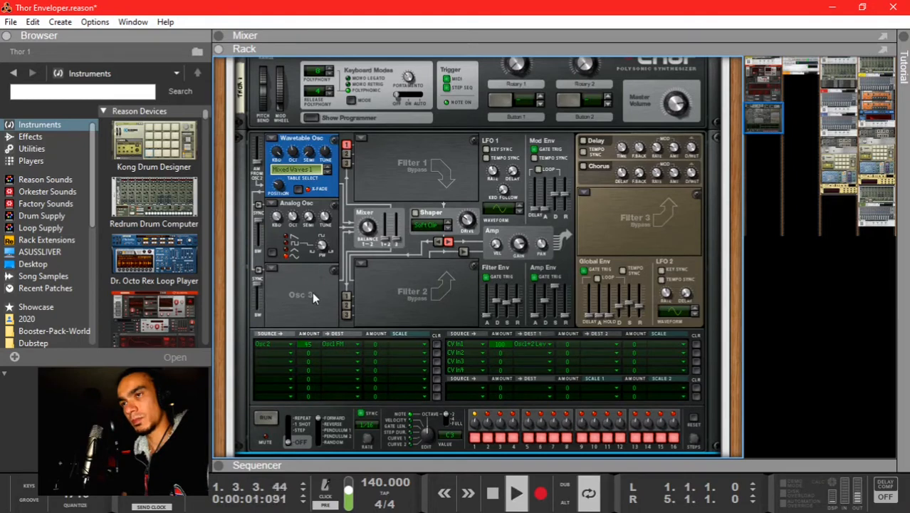
key(space)
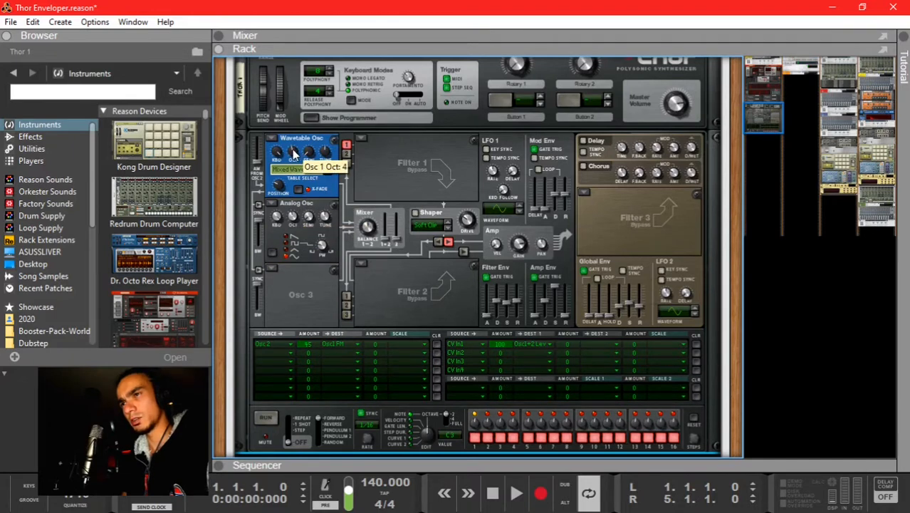
Step: Audition the FM sound while checking the octaves of Osc 1 and Osc 2 and trying an Osc 2 pulse width of 24
key(space)
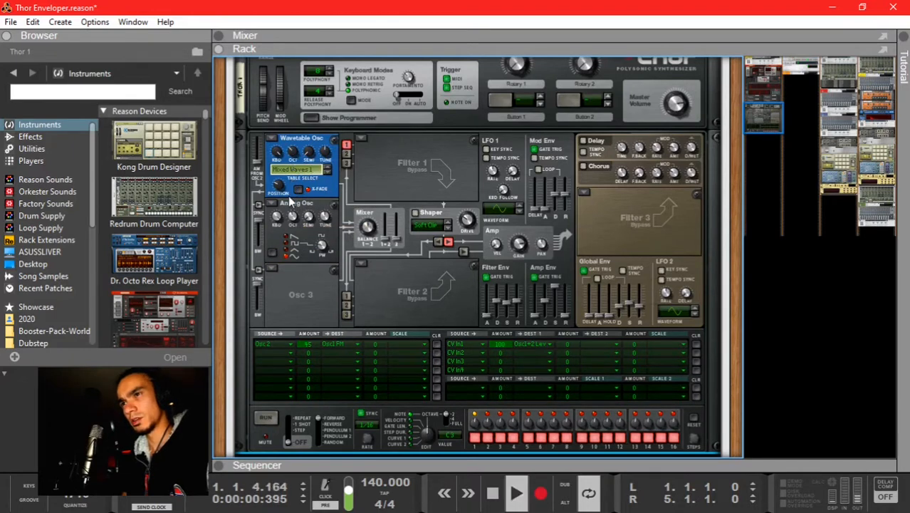
key(space)
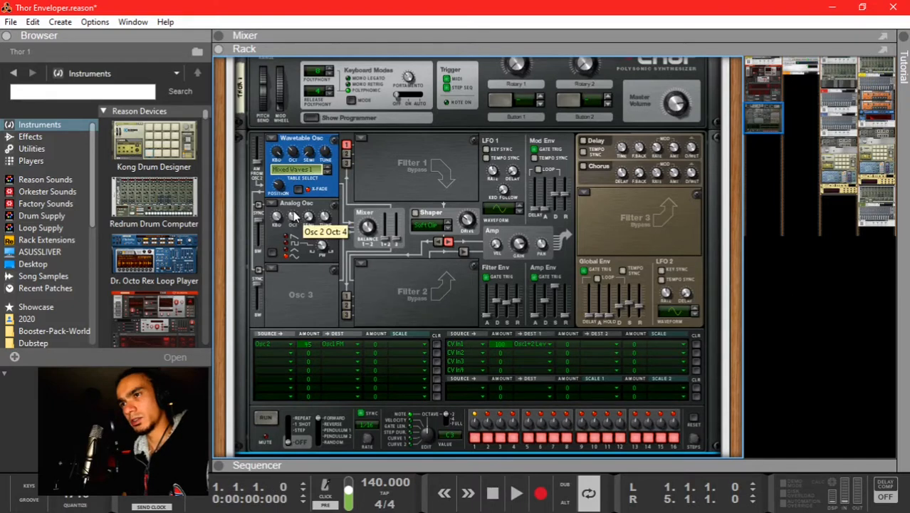
key(space)
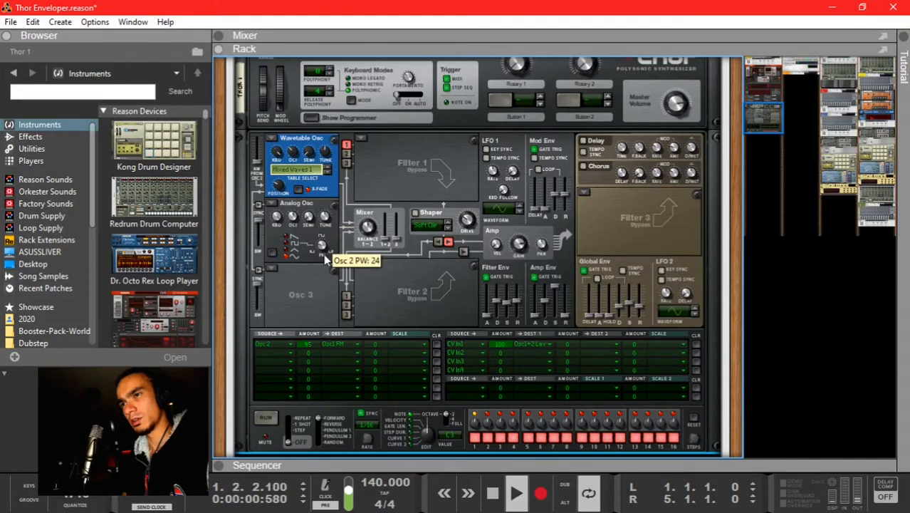
key(space)
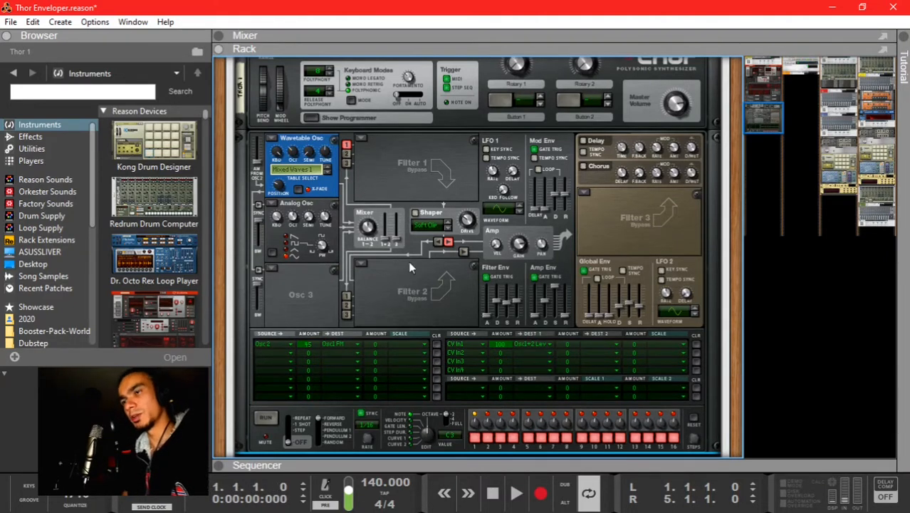
Step: Load a Low Pass Ladder Filter into Thor's Filter 1 slot
click(361, 138)
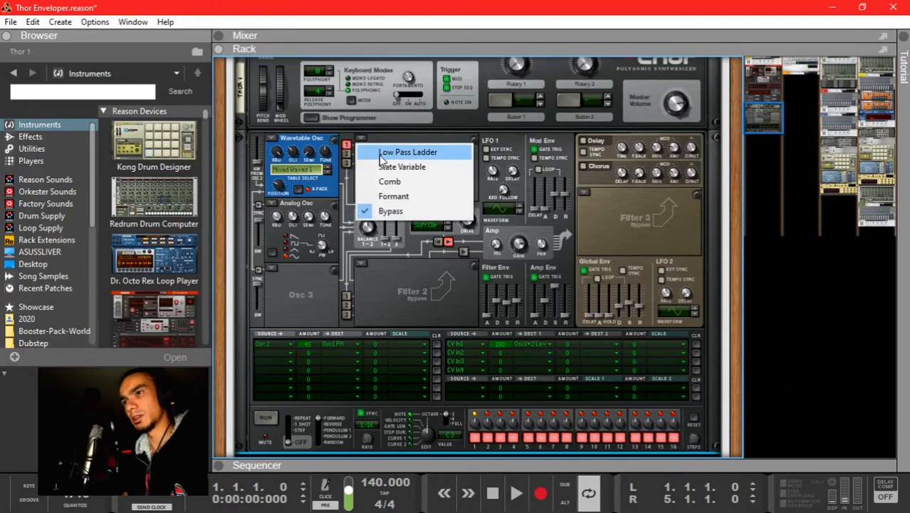
click(381, 155)
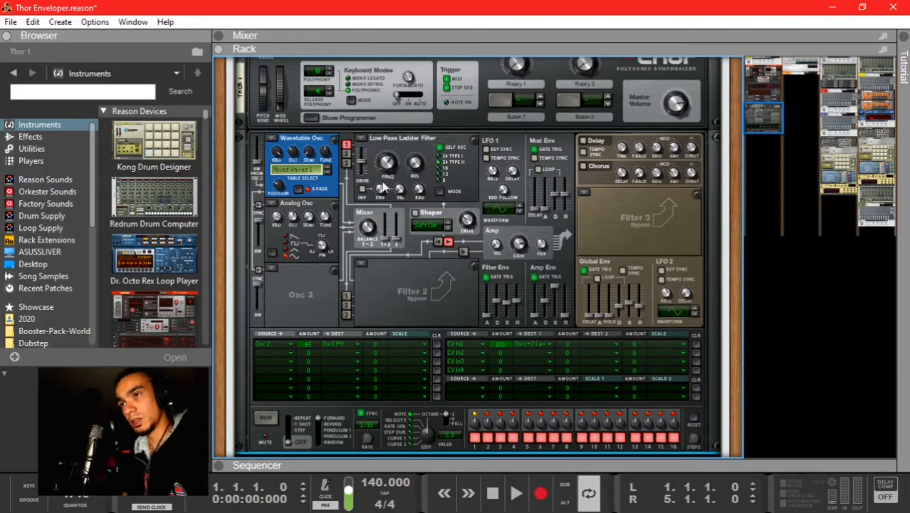
drag(388, 162, 385, 237)
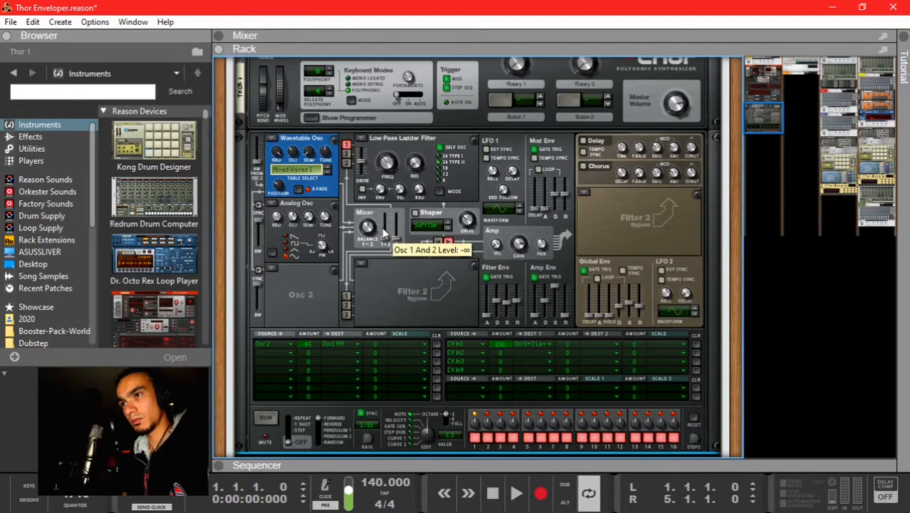
Step: Move the peak of Europa's Envelope 2 slightly later to give it a short attack
scroll(392, 228, up, 10)
click(457, 180)
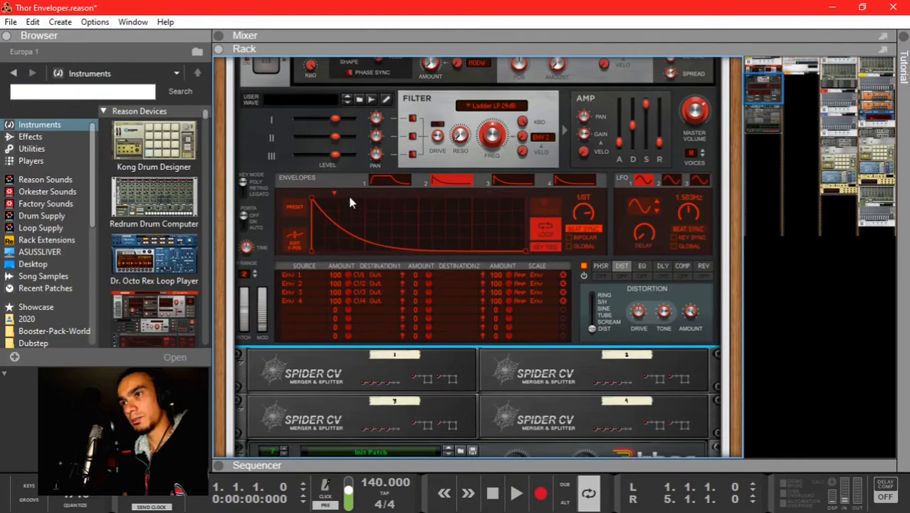
drag(310, 203, 324, 205)
scroll(365, 189, down, 10)
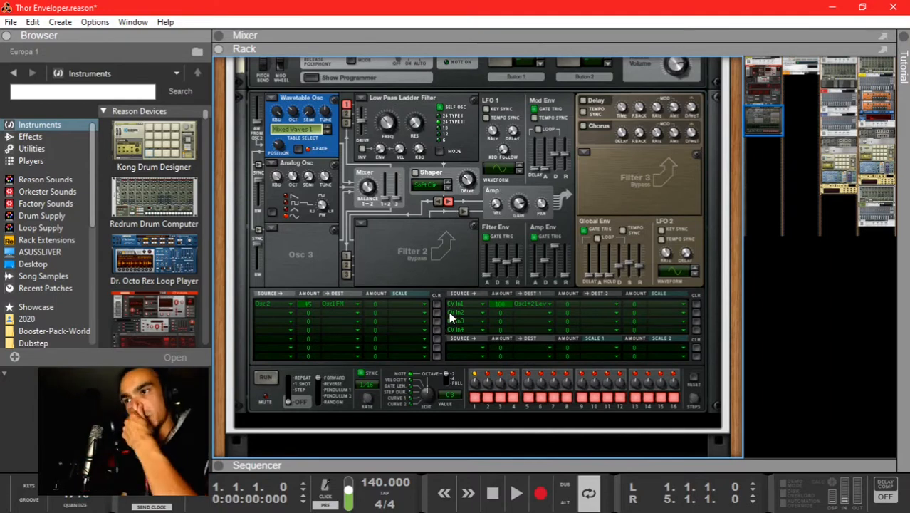
Step: Route CV In2 to Filter 1 Frequency with an amount of 100 in Thor's modulation matrix, and play the pattern
click(531, 320)
mouse_move(615, 249)
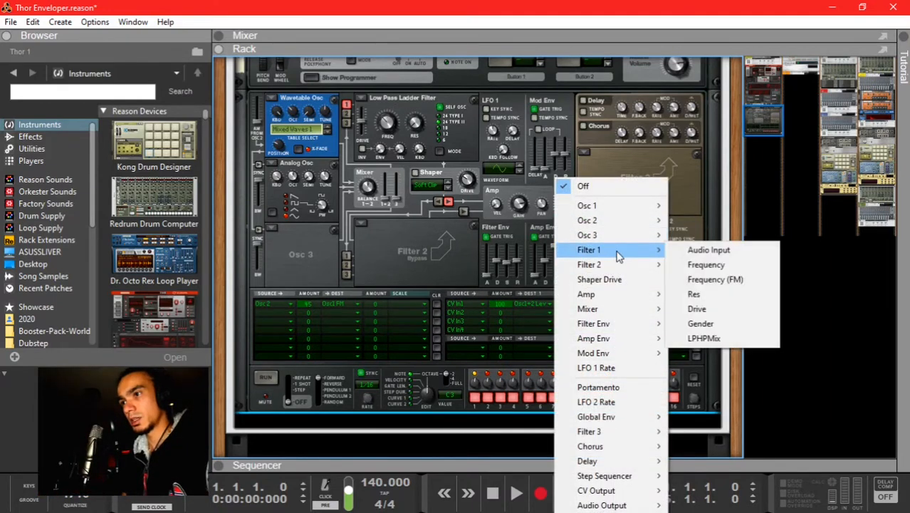
click(706, 264)
drag(499, 313, 508, 282)
key(space)
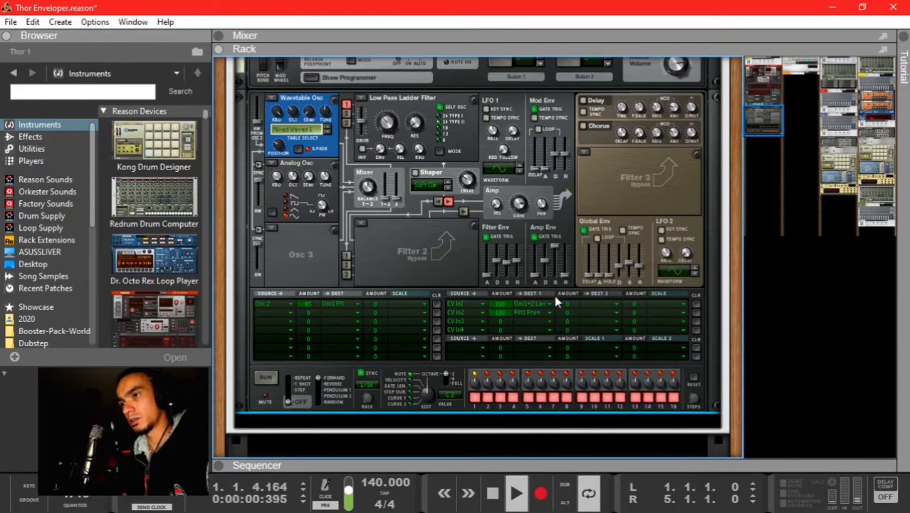
key(space)
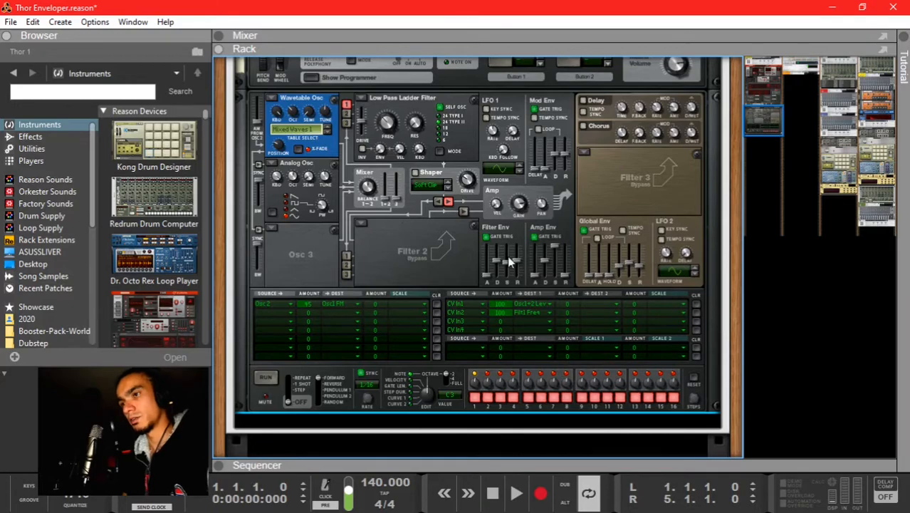
Step: Move the peak of Europa's Envelope 2 later for a slower attack, and play the pattern
scroll(388, 232, up, 10)
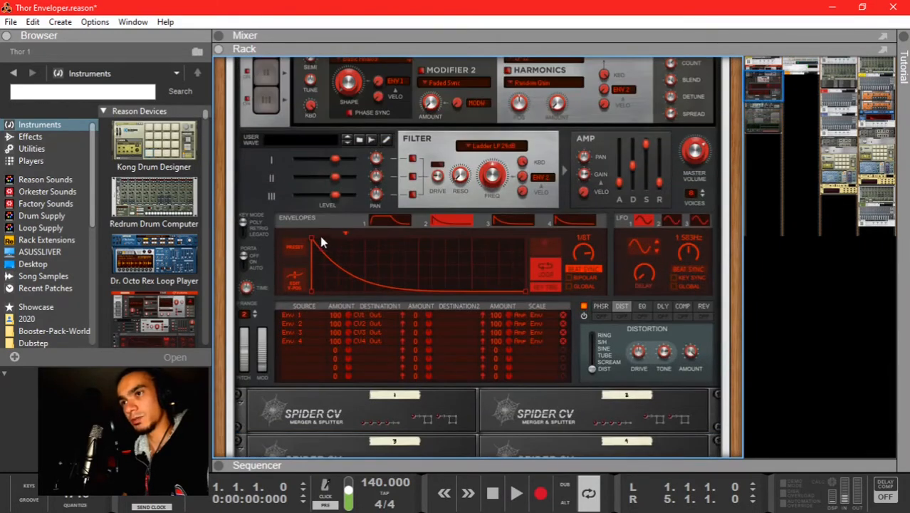
drag(309, 237, 341, 236)
key(space)
key(space)
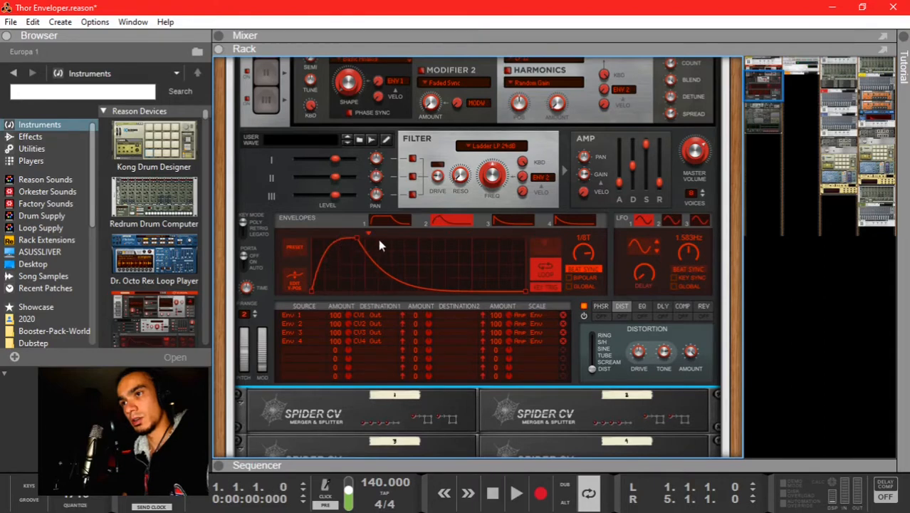
Step: Reshape Europa's Envelope 2 like Envelope 1, adding a point that holds a plateau before a curved decay, and play the pattern
click(382, 223)
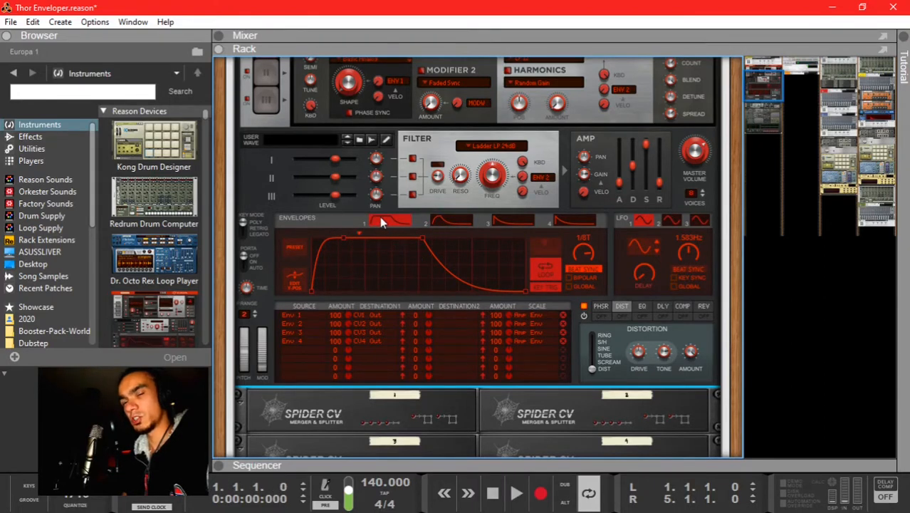
click(435, 221)
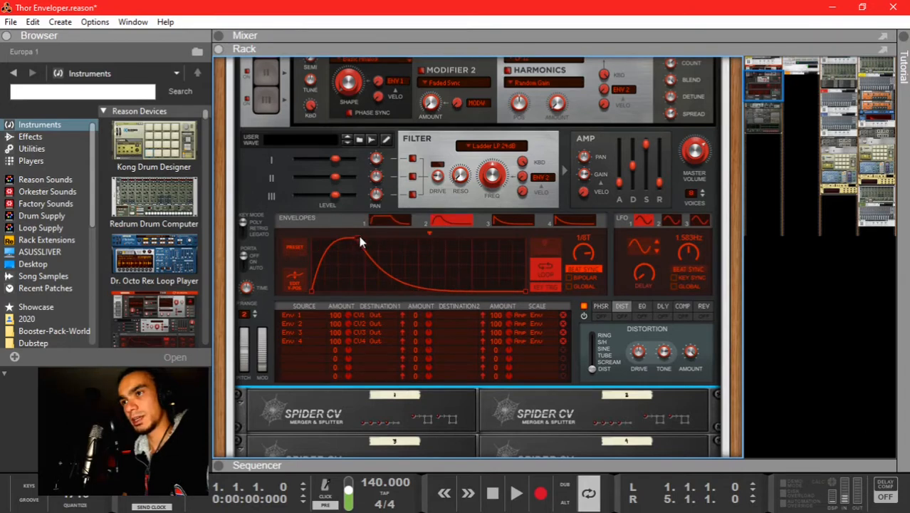
mouse_move(358, 237)
mouse_down()
mouse_move(372, 237)
mouse_move(355, 250)
mouse_move(363, 242)
mouse_up()
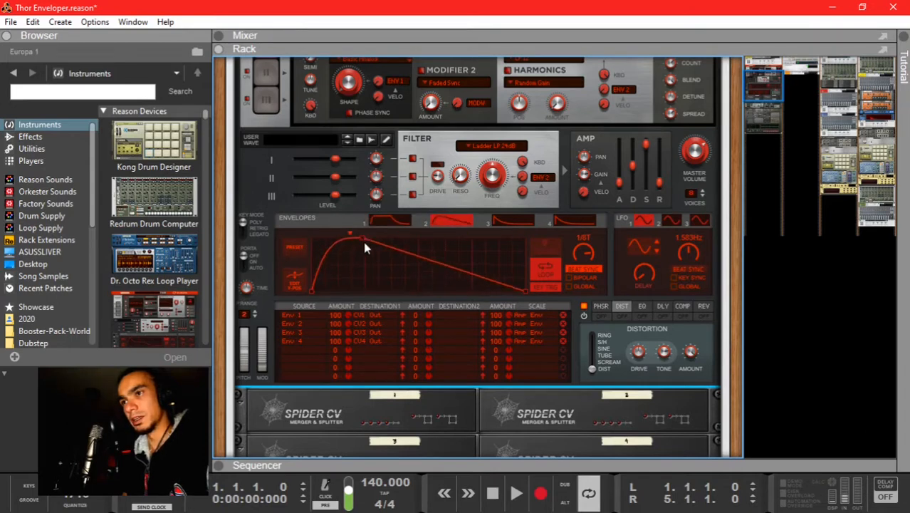
double_click(405, 243)
drag(405, 243, 467, 275)
key(space)
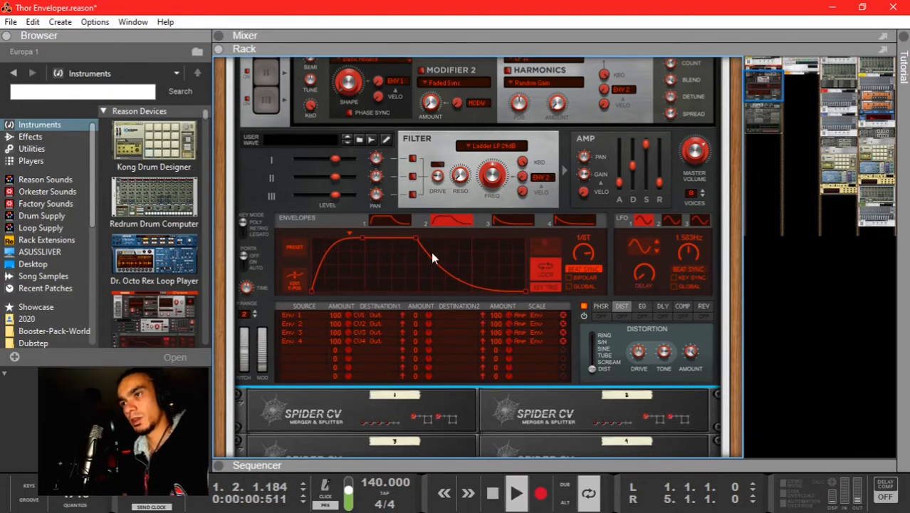
scroll(440, 276, down, 5)
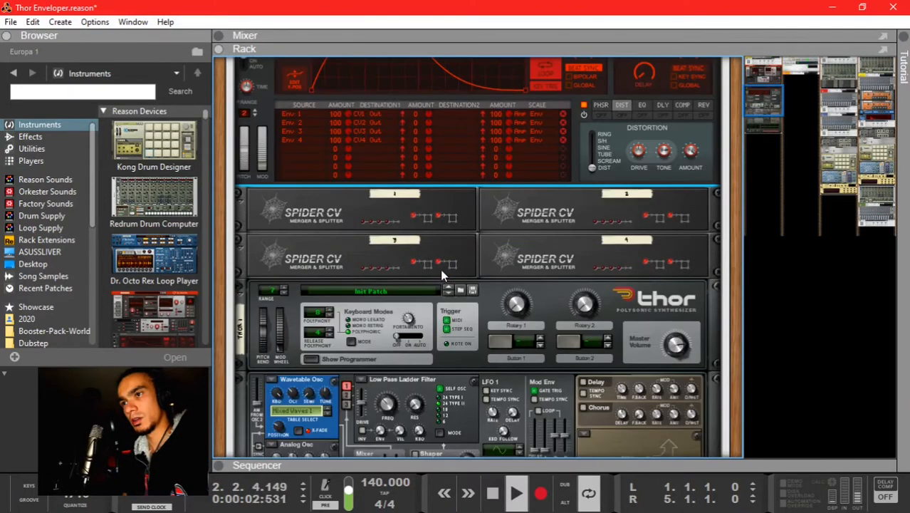
key(space)
Step: Set the CV In2 amount to 87 in Thor's modulation matrix and fine-tune the Filter 1 frequency while playing the pattern
scroll(434, 265, down, 8)
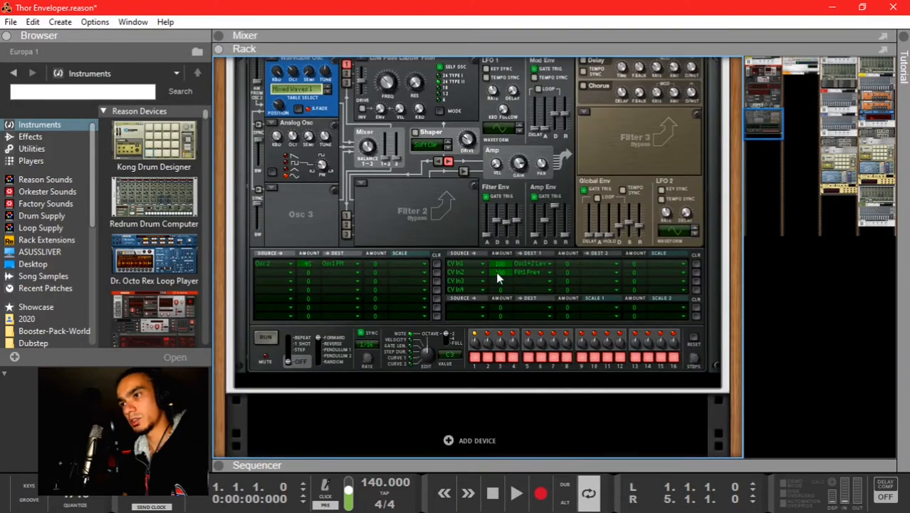
mouse_move(497, 278)
mouse_down()
mouse_move(498, 287)
mouse_move(498, 271)
mouse_up()
key(space)
scroll(498, 272, up, 2)
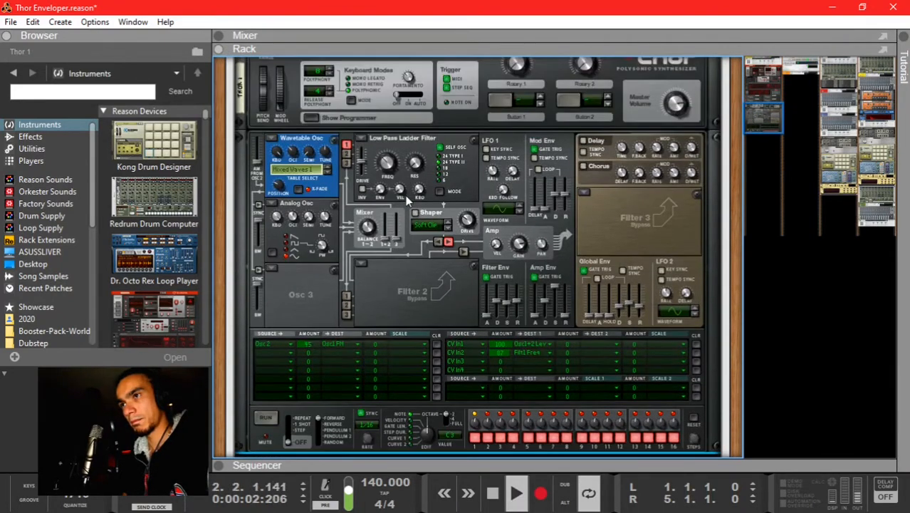
drag(386, 172, 387, 165)
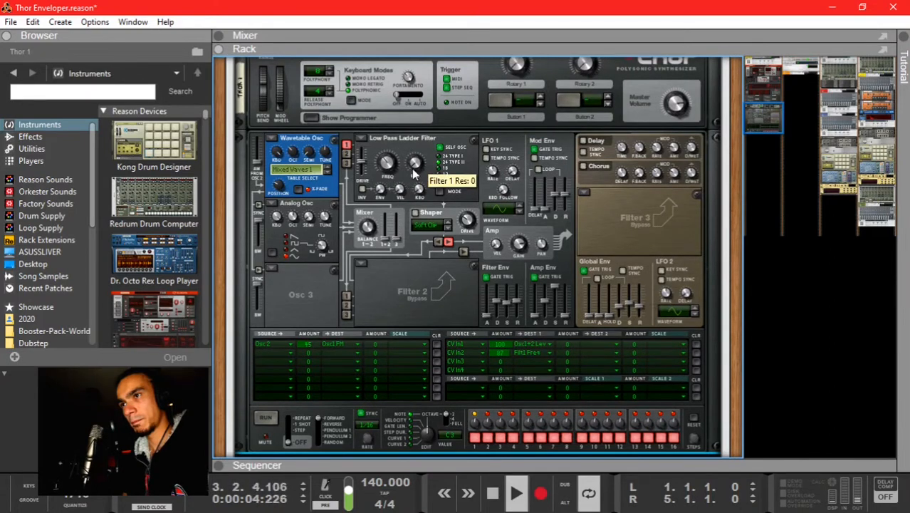
key(space)
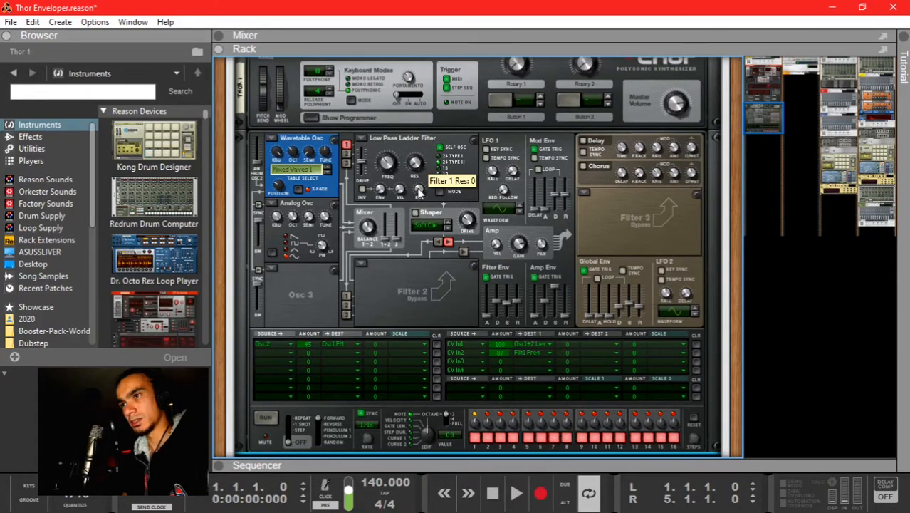
Step: Turn up the keyboard tracking of Thor's Filter 1 and play the pattern
mouse_move(418, 189)
mouse_down()
mouse_move(418, 155)
mouse_move(416, 183)
mouse_up()
key(space)
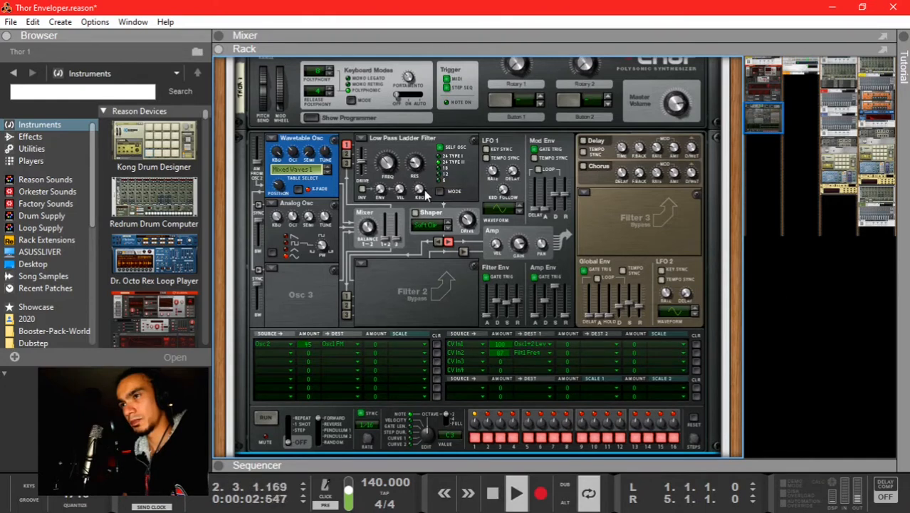
key(space)
Step: Set the resonance of Thor's Filter 1 to 34 and audition the pattern
mouse_move(415, 167)
mouse_down()
mouse_move(417, 116)
mouse_move(415, 173)
mouse_up()
key(space)
key(space)
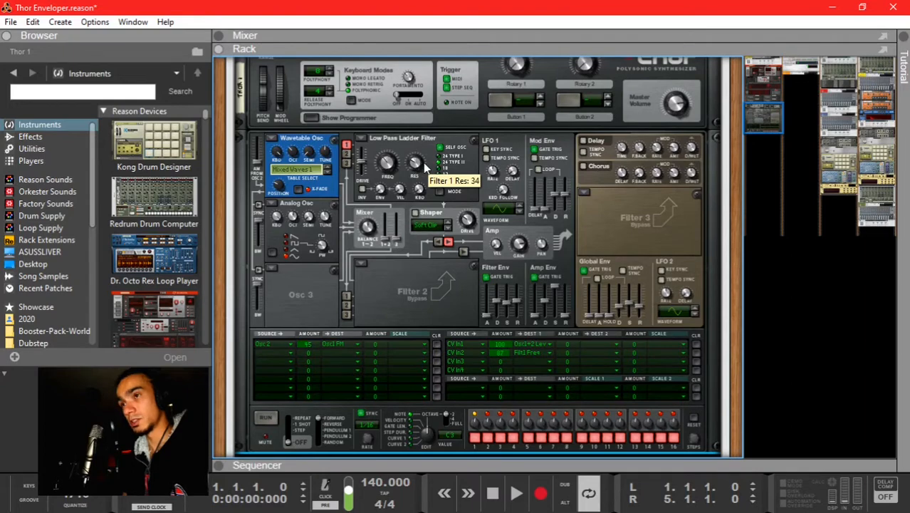
key(space)
scroll(443, 214, down, 2)
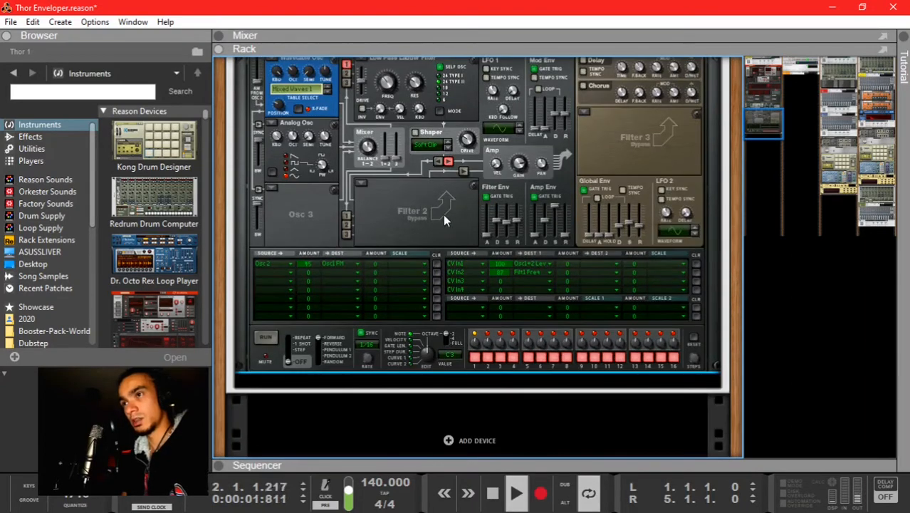
key(space)
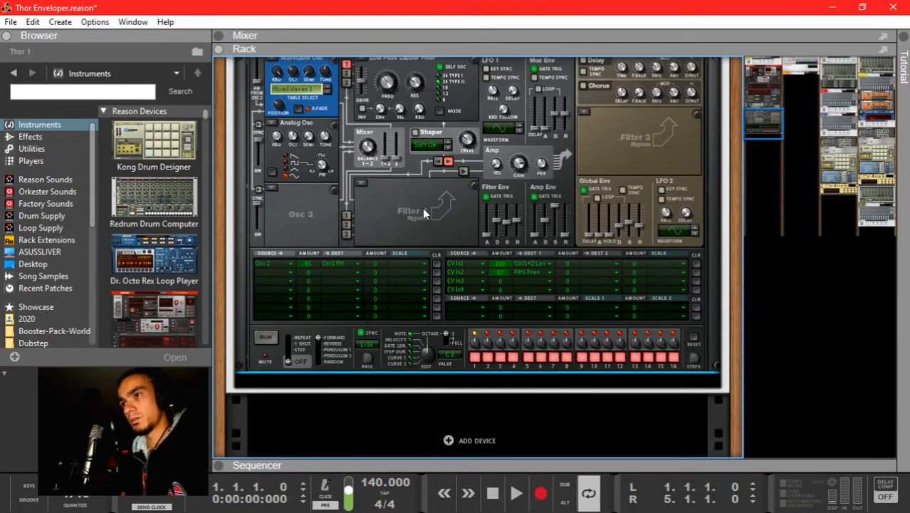
Step: Add a Scream 4 Distortion from the effects devices directly below Thor inside the combinator
scroll(422, 207, up, 10)
scroll(422, 208, down, 6)
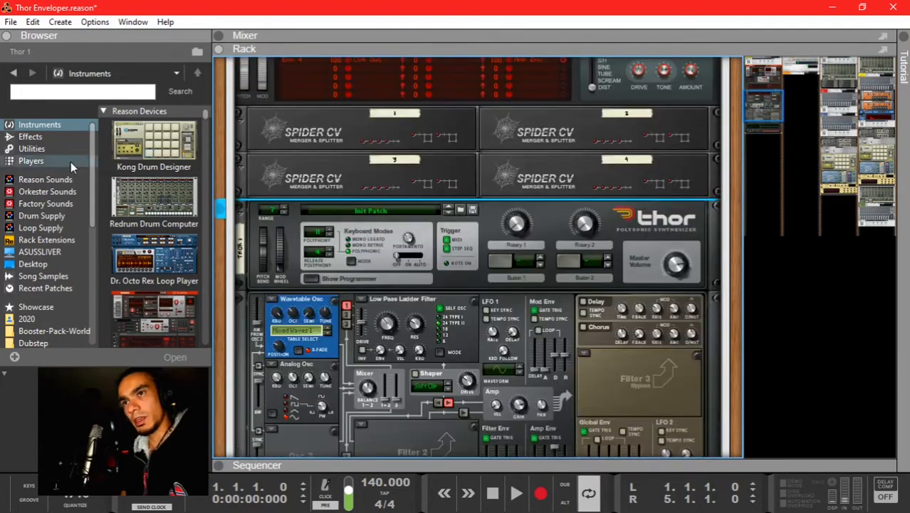
click(54, 138)
scroll(297, 270, down, 4)
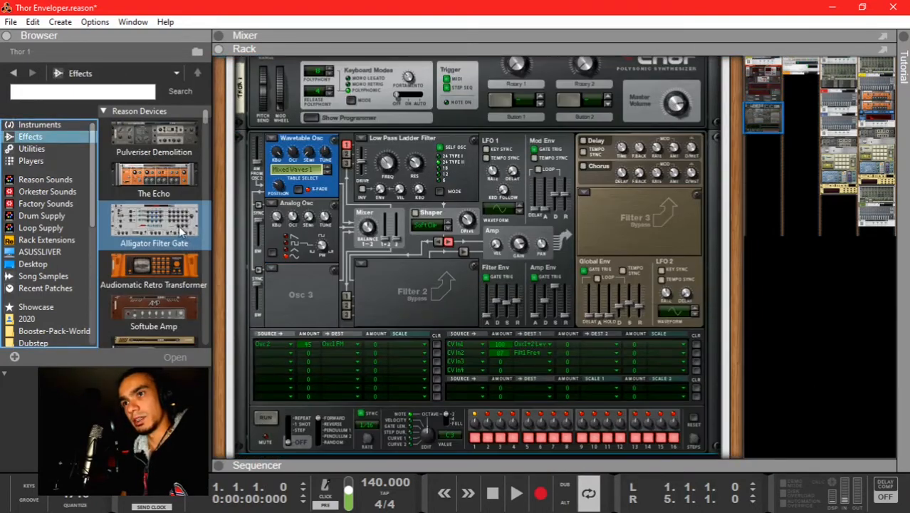
scroll(180, 232, down, 3)
scroll(368, 217, down, 5)
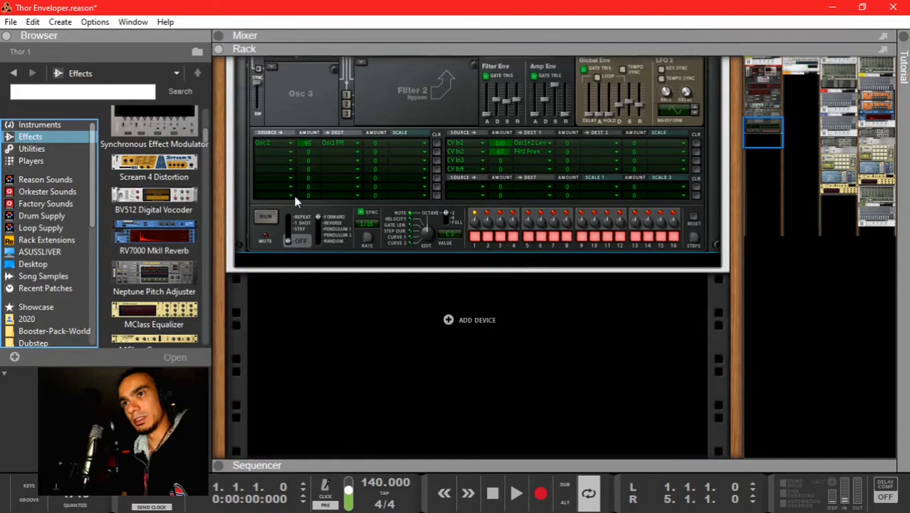
scroll(297, 202, up, 2)
drag(149, 168, 406, 303)
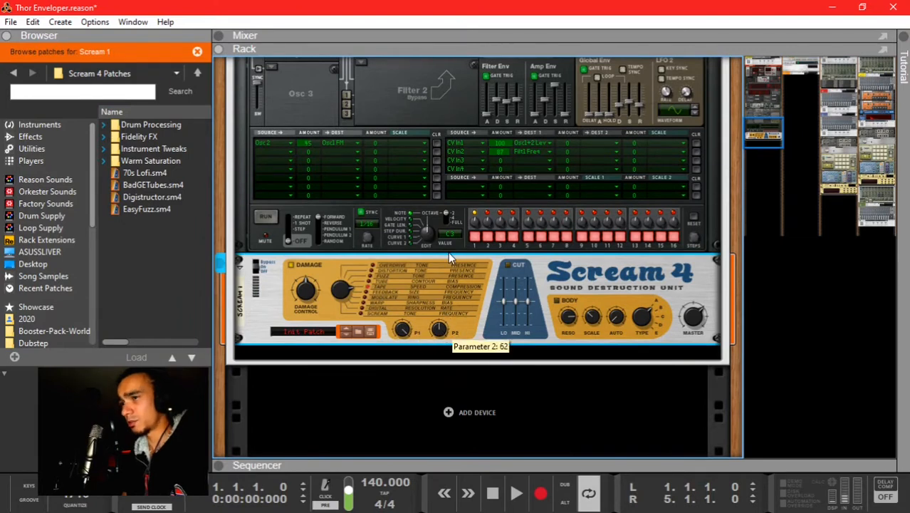
Step: Adjust the Scream 4's Body section, lowering the resonance and setting the scale to 16, while auditioning the pattern
key(space)
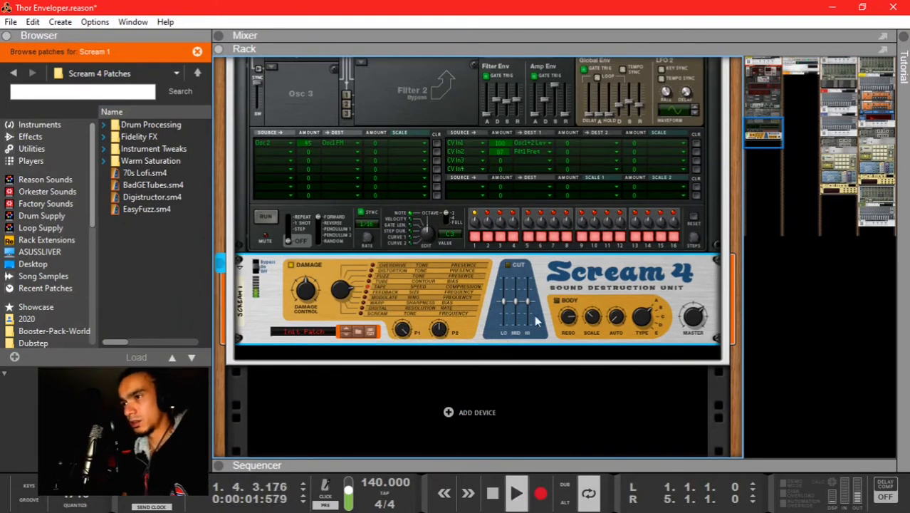
key(space)
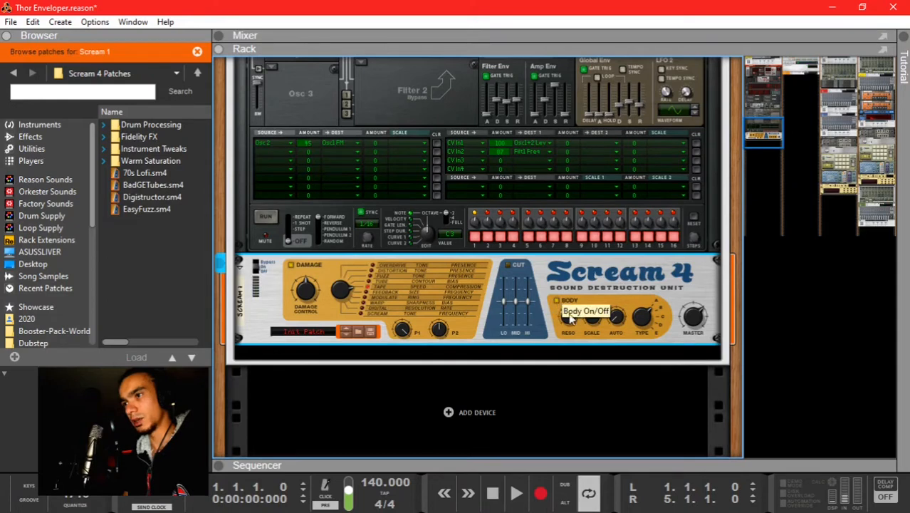
drag(576, 321, 574, 359)
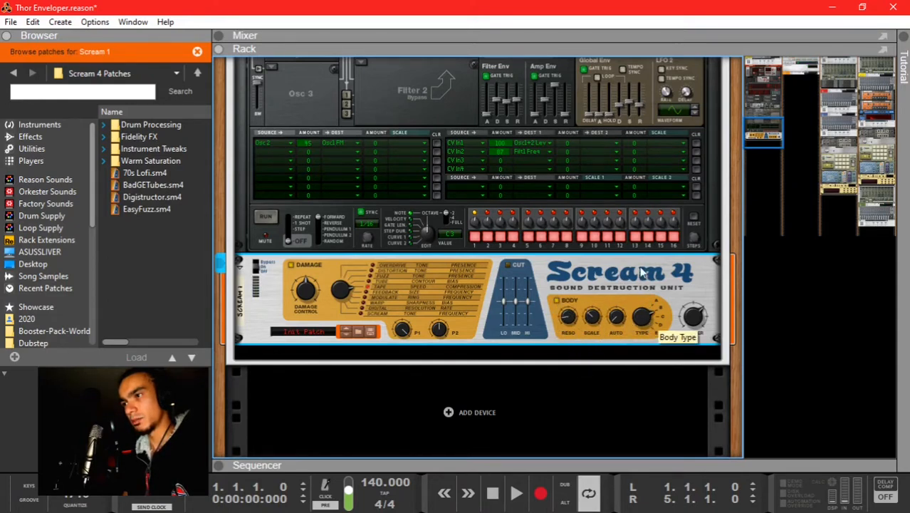
key(space)
key(space)
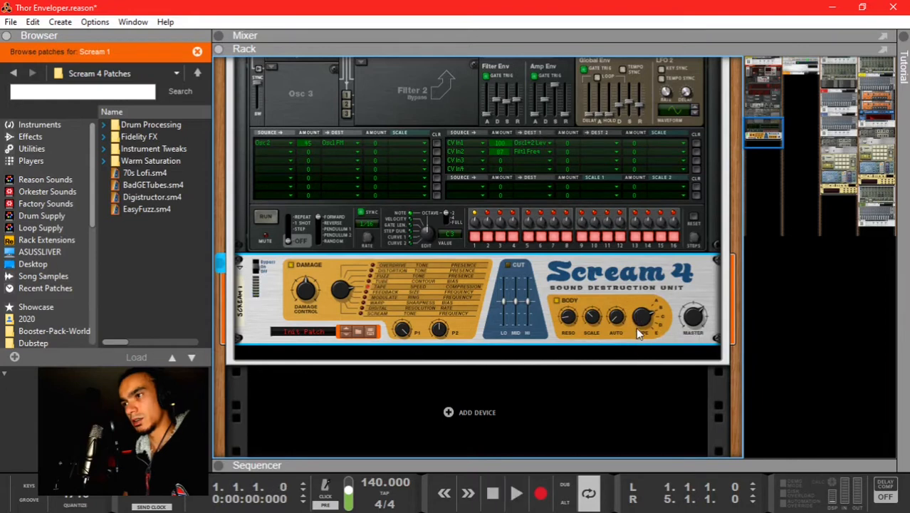
key(space)
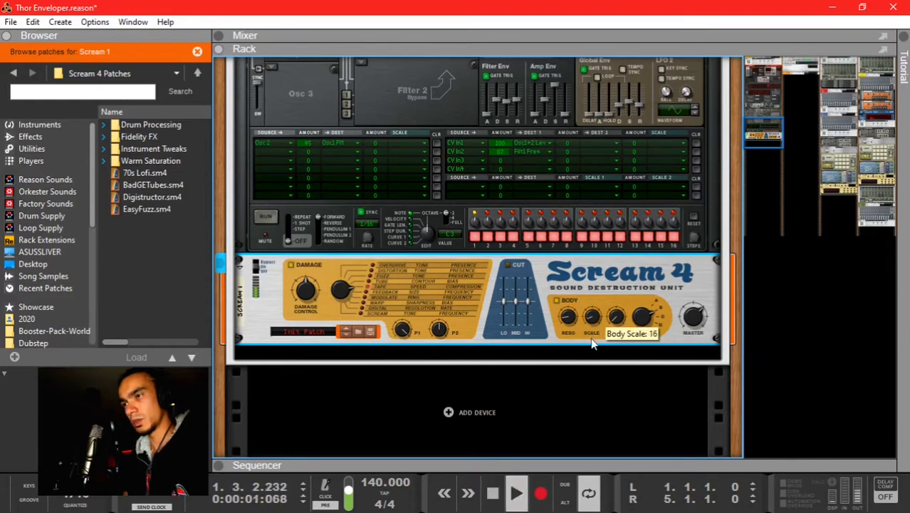
key(space)
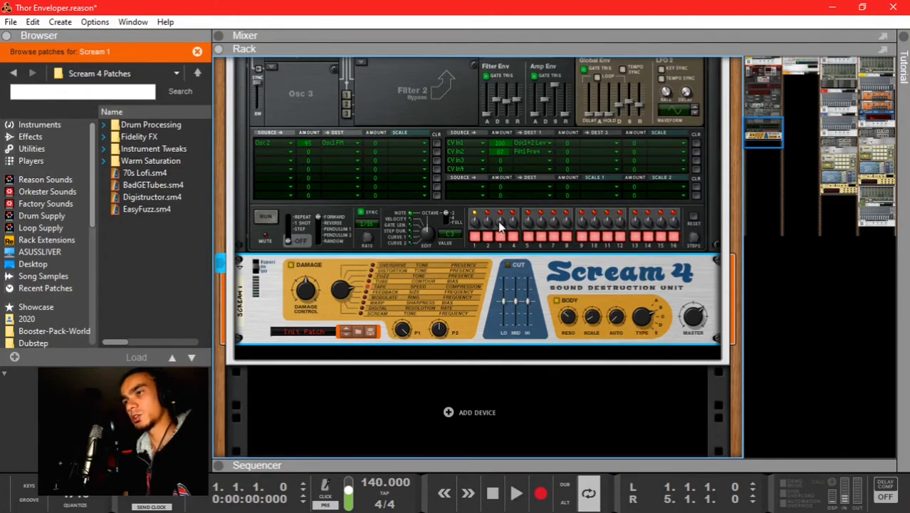
Step: Cable a Split A output of Spider CV 2 to the Scream 4's Scale CV input on the rack's rear, and play the pattern
scroll(523, 237, up, 5)
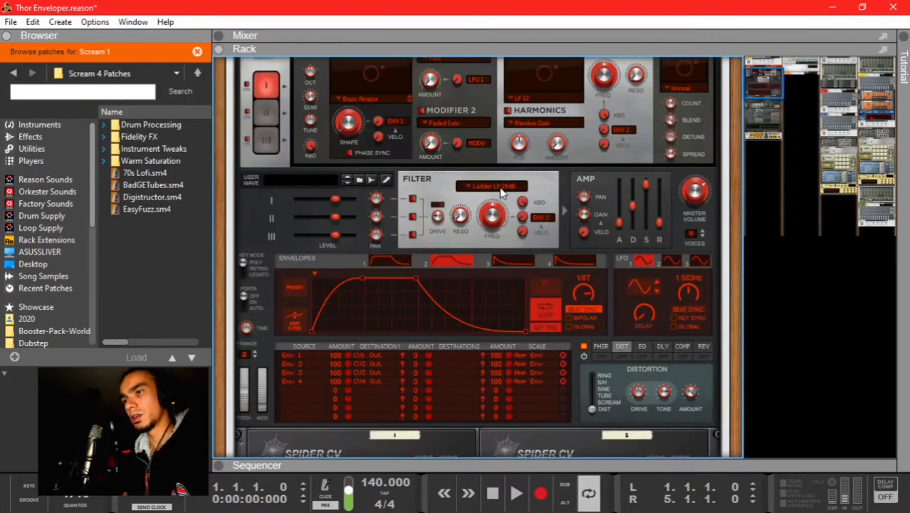
scroll(499, 249, down, 5)
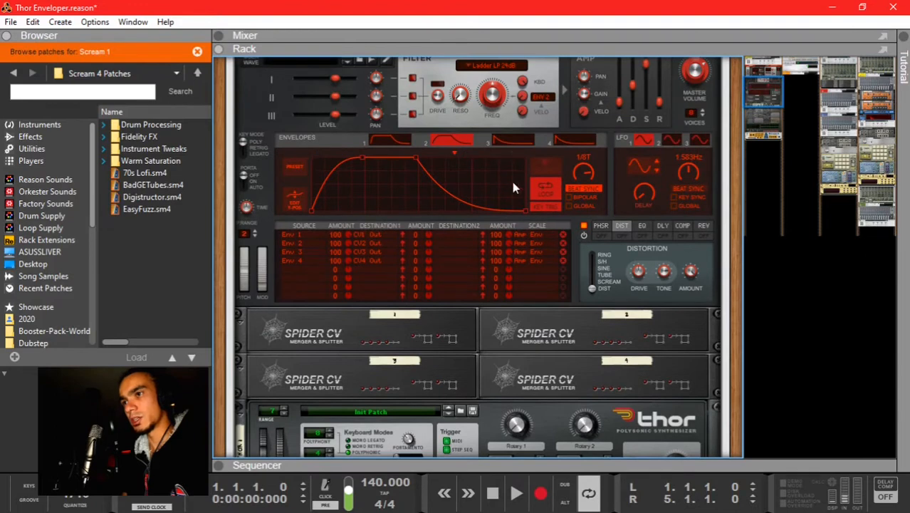
click(534, 334)
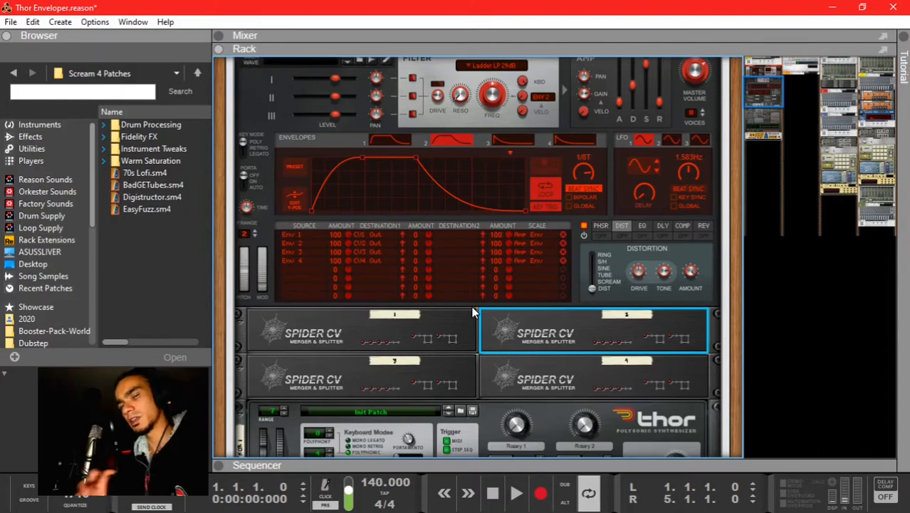
key(Tab)
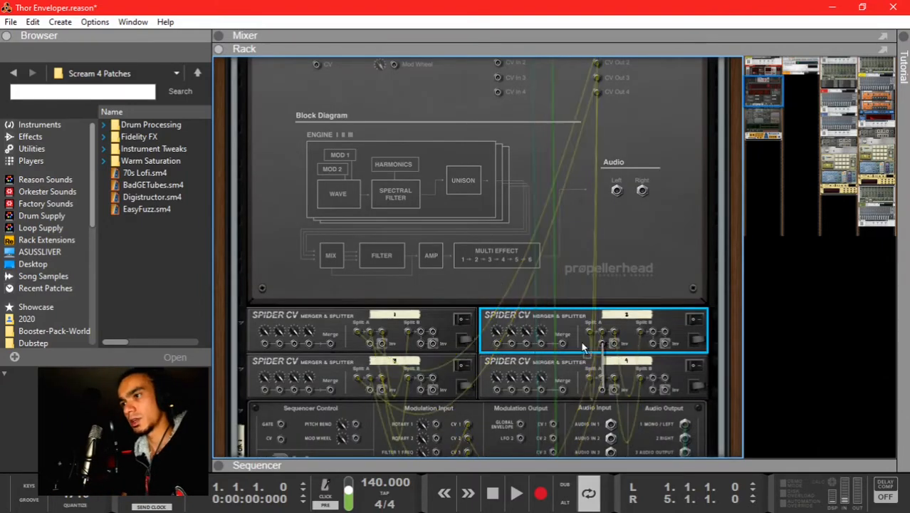
scroll(492, 267, down, 10)
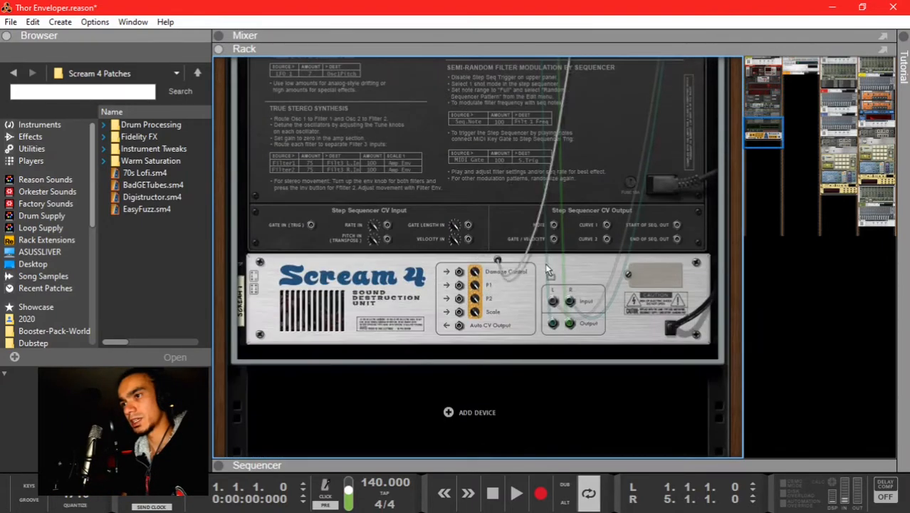
drag(545, 263, 461, 319)
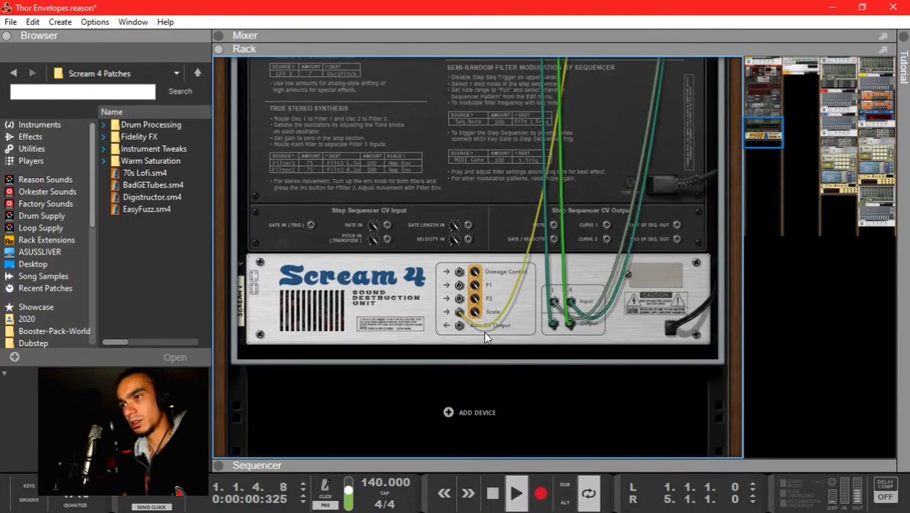
click(460, 341)
key(space)
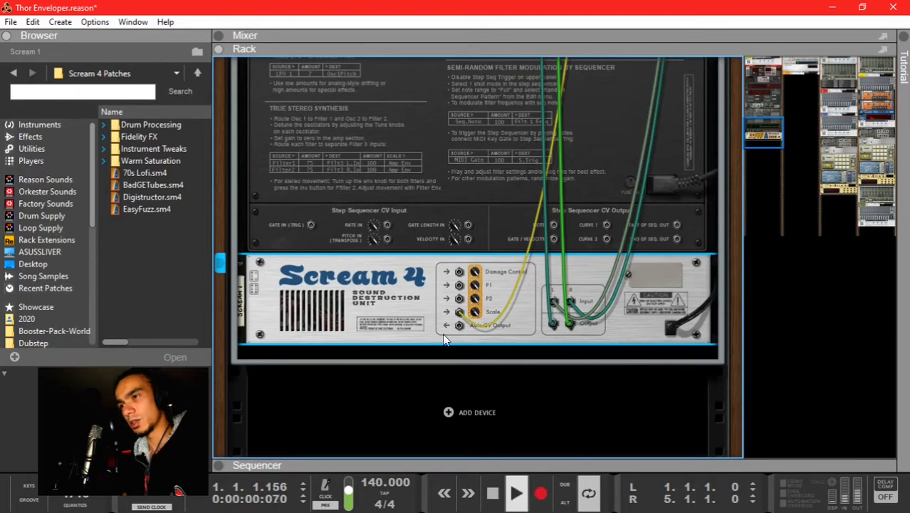
Step: Set the trim of the Scream 4's Scale CV input to 29 on the rack's rear and audition the pattern
key(space)
drag(476, 317, 479, 335)
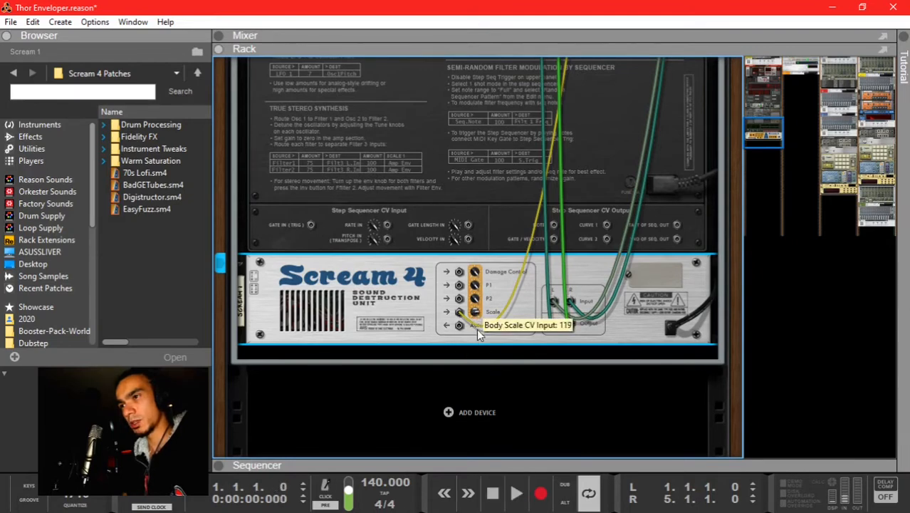
drag(479, 368, 477, 376)
key(space)
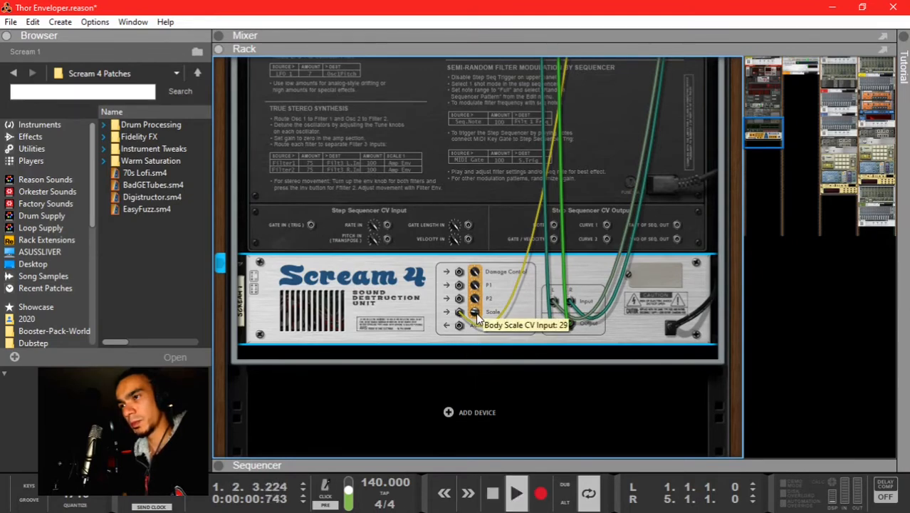
key(Tab)
Step: Try the Scream 4's Body scale at 2 and raise it again while auditioning the pattern
key(space)
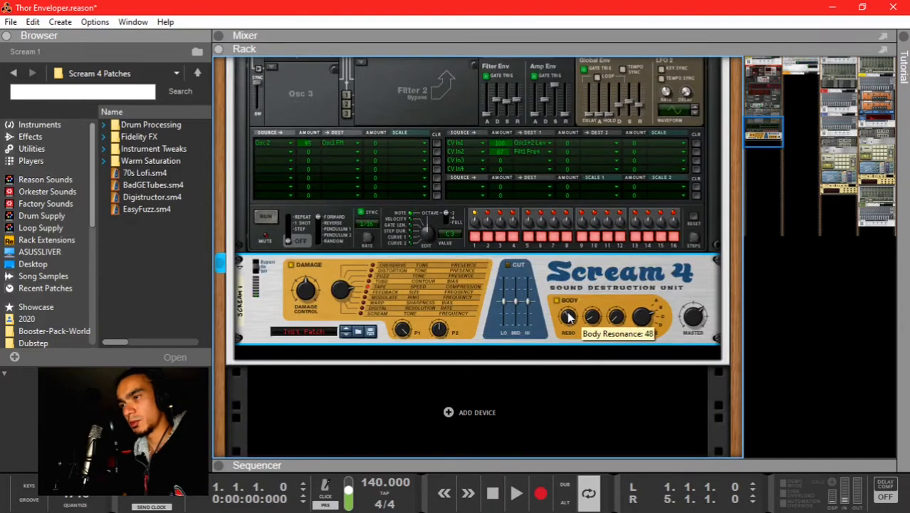
key(space)
key(space)
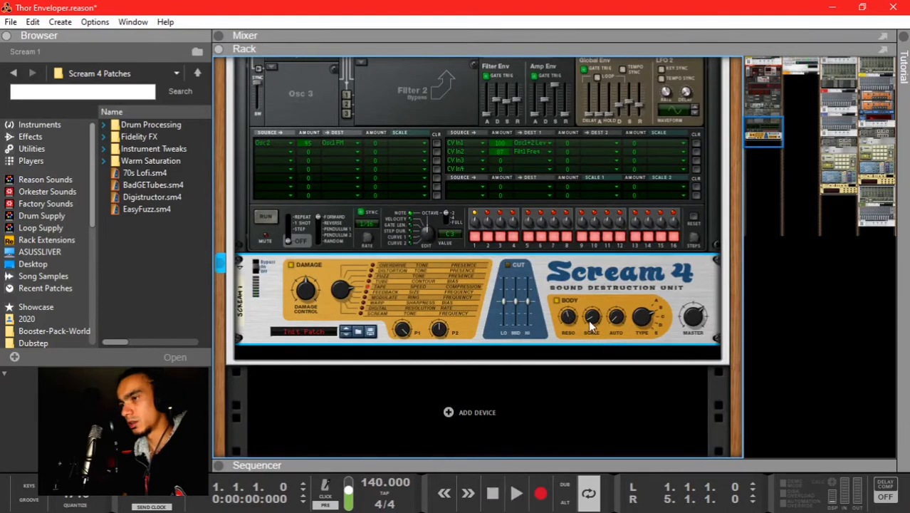
key(space)
key(space)
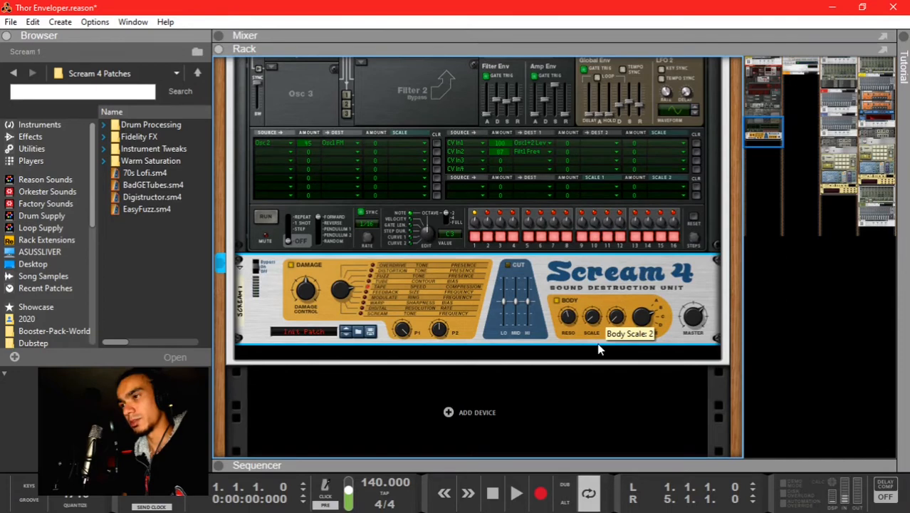
key(space)
drag(598, 349, 602, 286)
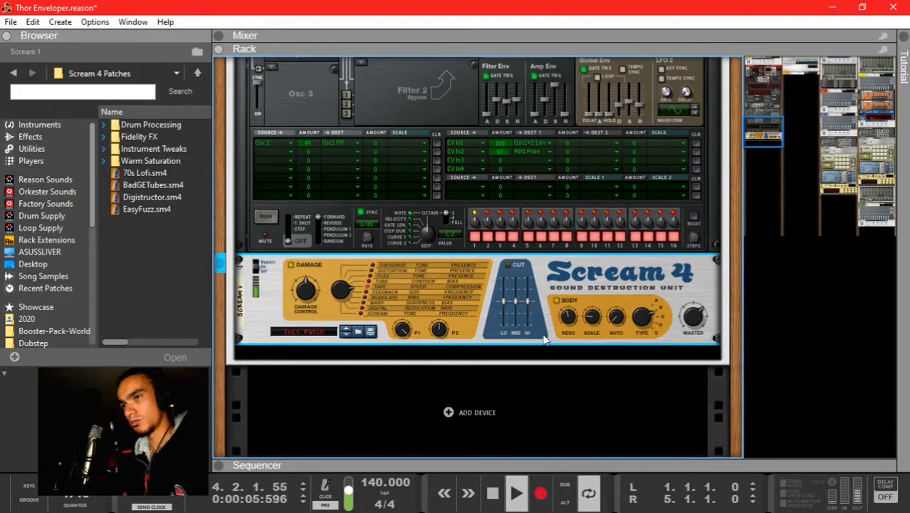
key(Tab)
key(space)
key(Tab)
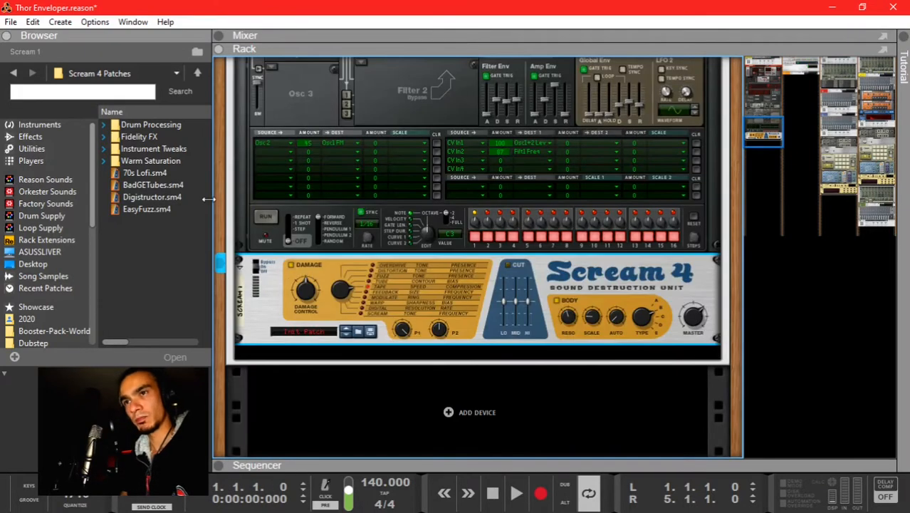
Step: Add a Softube Saturation Knob below the Scream 4, set its saturation to 3.7 and audition the pattern
click(23, 139)
scroll(166, 198, down, 3)
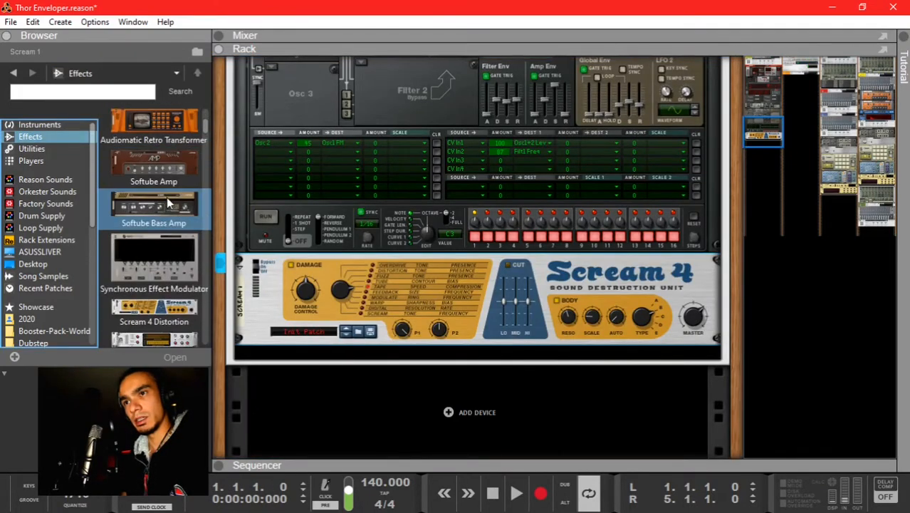
scroll(167, 197, down, 10)
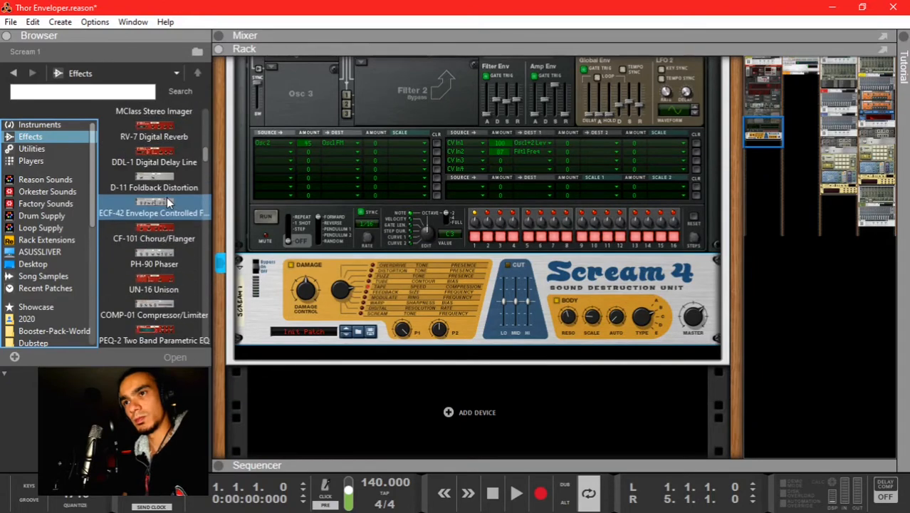
scroll(168, 203, down, 8)
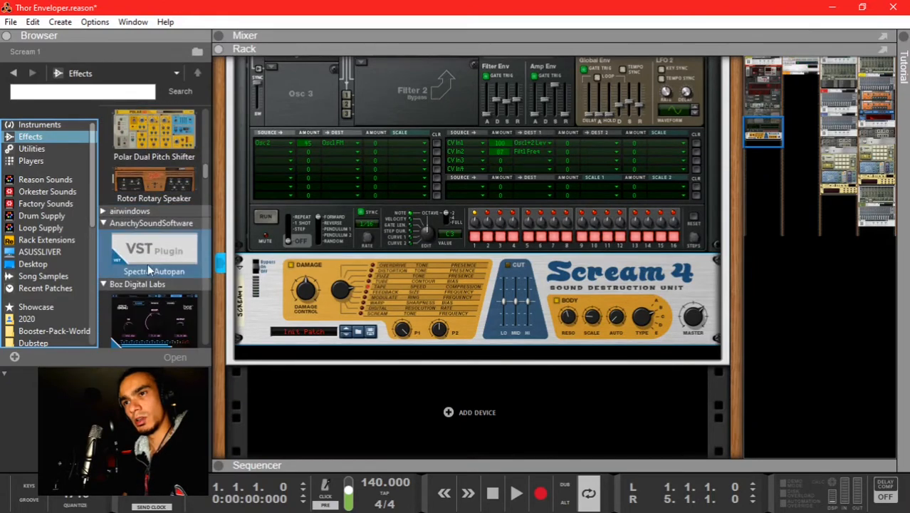
scroll(150, 242, down, 8)
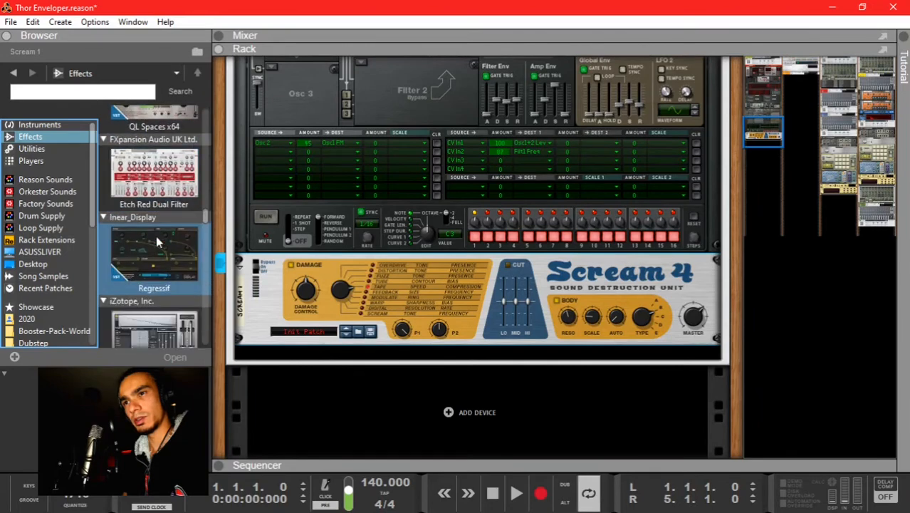
scroll(157, 242, down, 10)
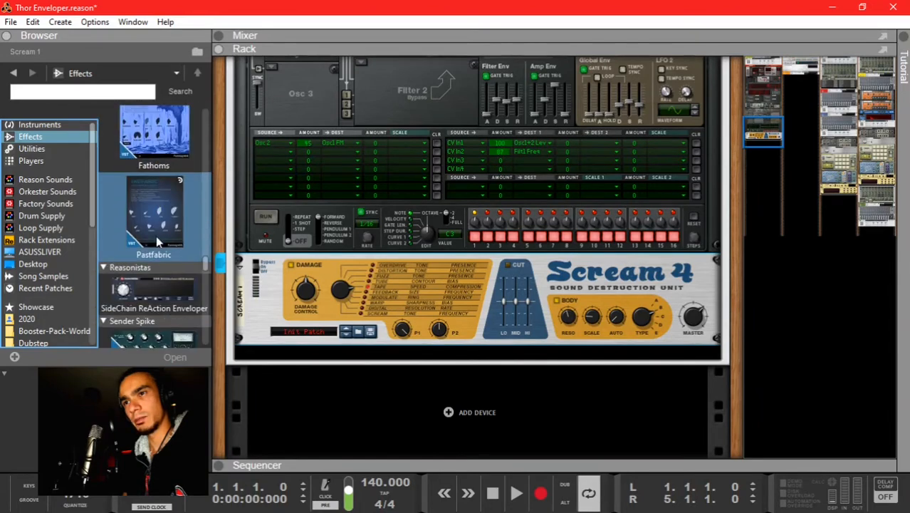
scroll(156, 235, down, 6)
drag(146, 256, 315, 297)
key(space)
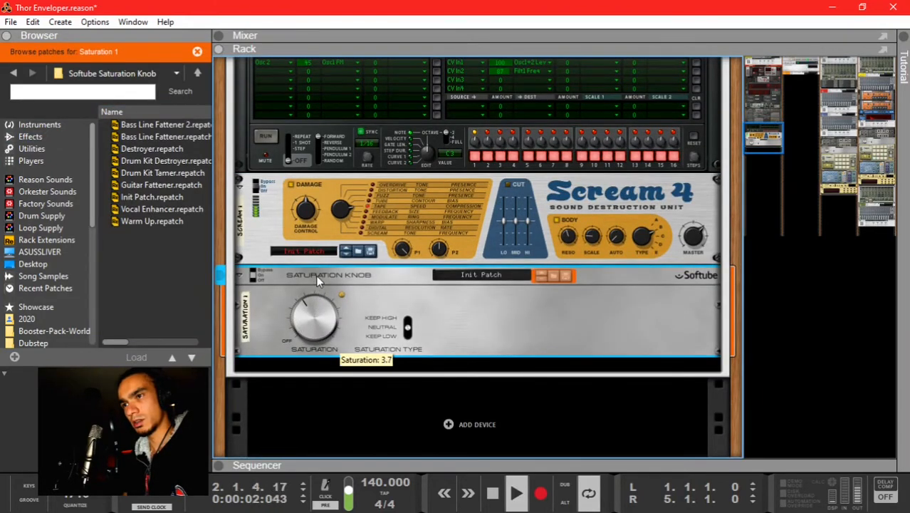
key(space)
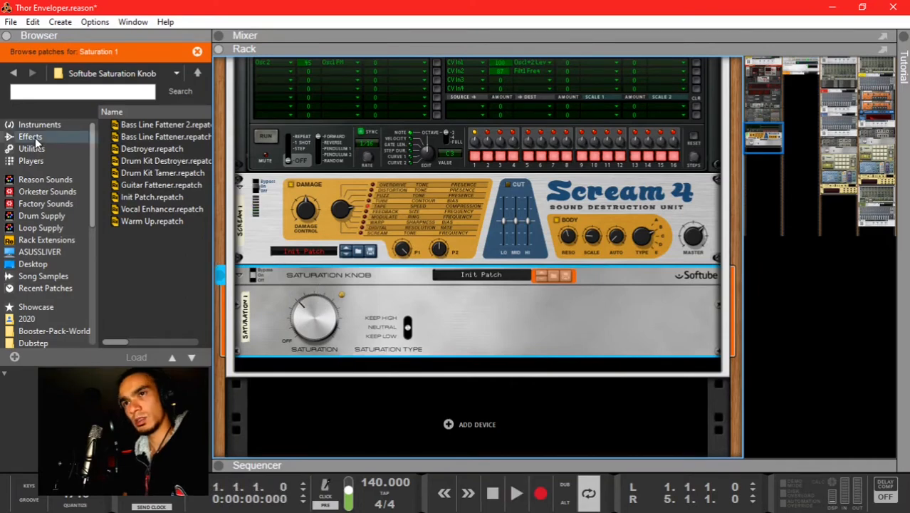
Step: Add an RV7000 MkII Reverb from the effects devices below the Saturation Knob inside the combinator
click(30, 136)
scroll(143, 214, down, 8)
drag(142, 230, 545, 308)
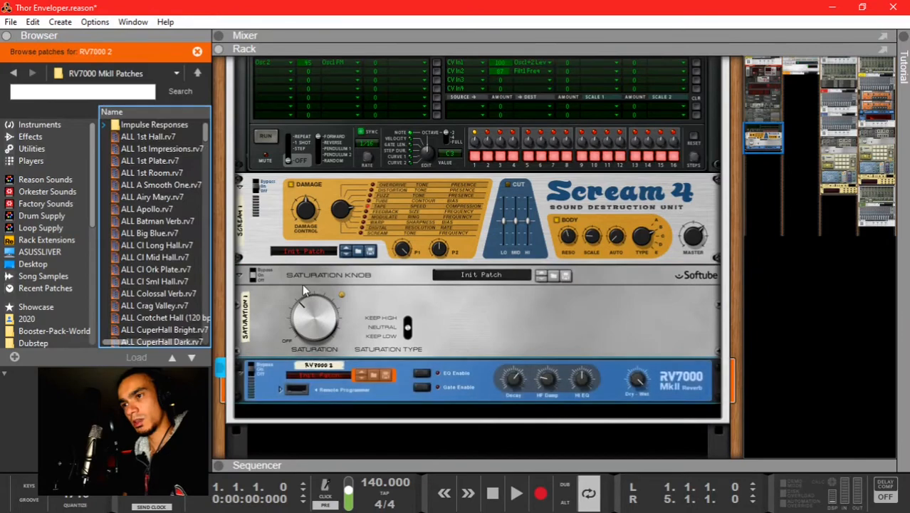
Step: Unfold the RV7000's remote programmer and set the Room algorithm, a small size, 0 ms predelay and a shorter decay, with the EQ enabled
click(280, 388)
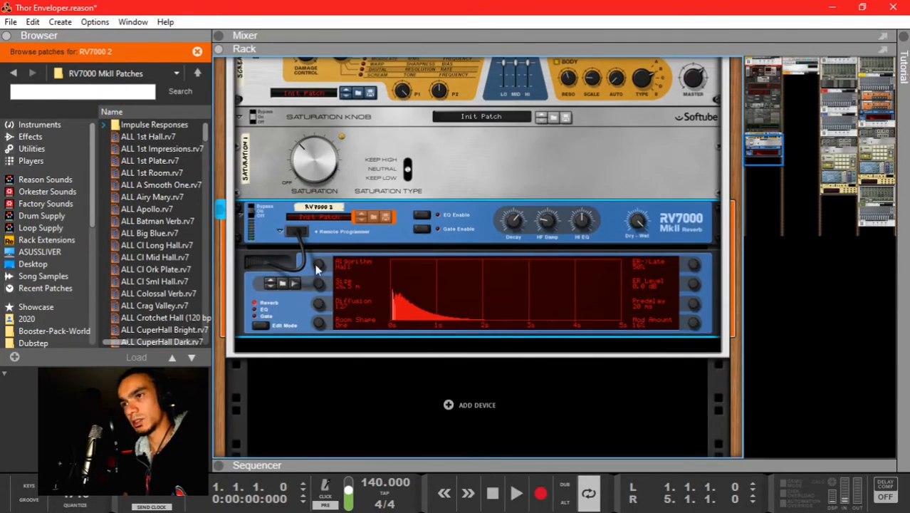
drag(321, 300, 319, 310)
drag(519, 223, 519, 280)
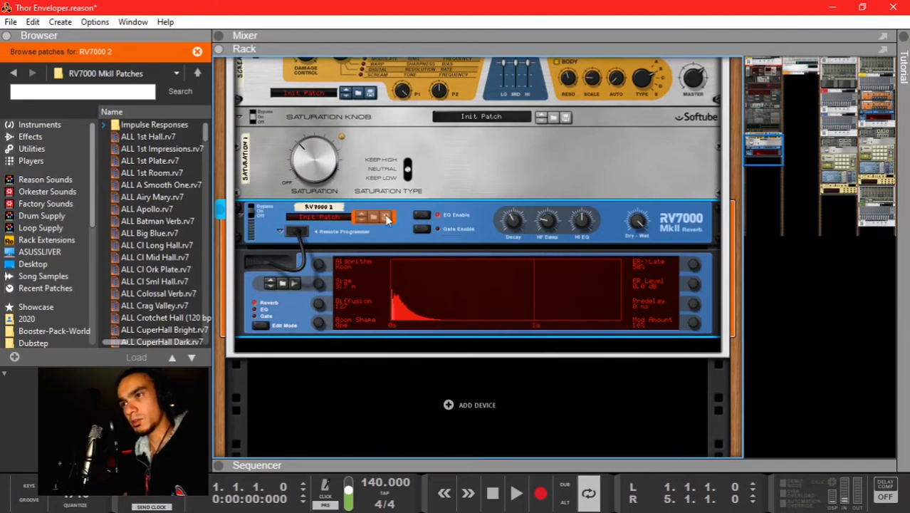
Step: Shape the RV7000's EQ with a low gain of -18 dB at 670 Hz and a parametric gain of -18 dB at 16,000 Hz
click(261, 325)
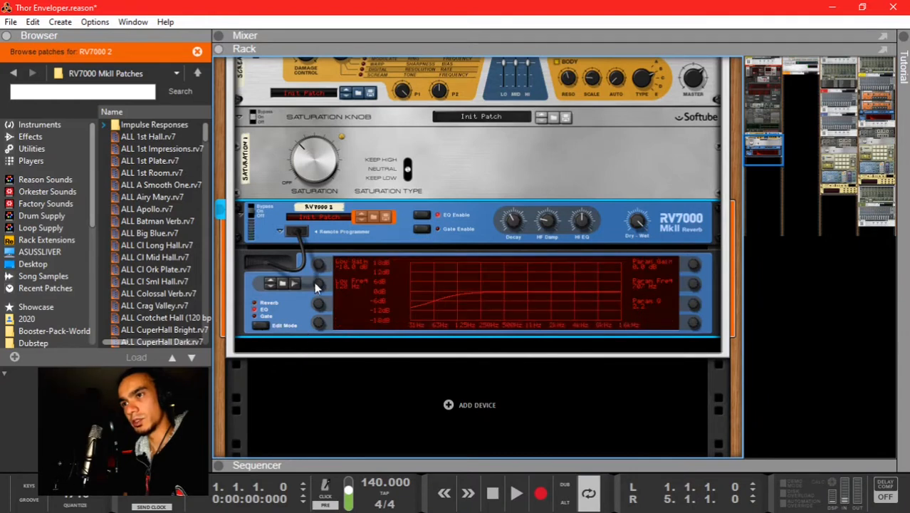
drag(317, 284, 318, 238)
drag(696, 263, 689, 334)
drag(690, 283, 683, 200)
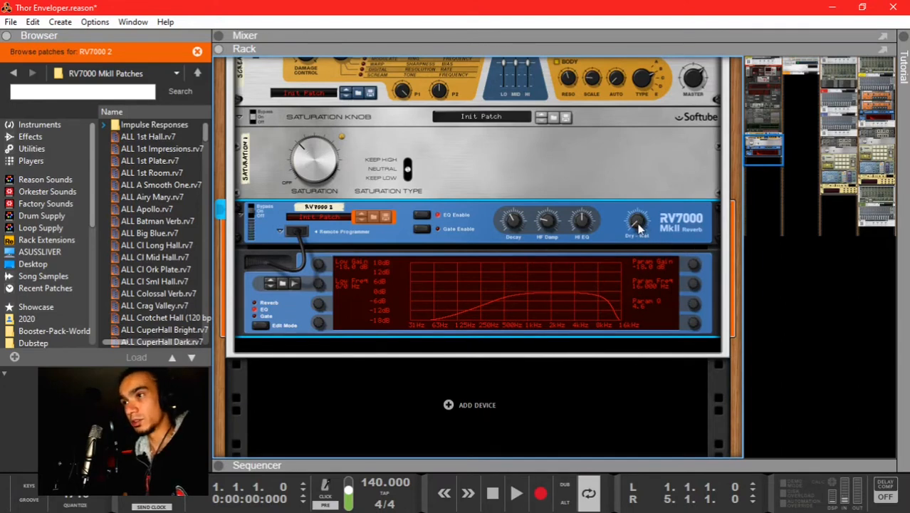
Step: Adjust the RV7000's dry/wet balance while auditioning the pattern, and review the device chain
key(space)
drag(638, 226, 641, 165)
scroll(417, 248, up, 7)
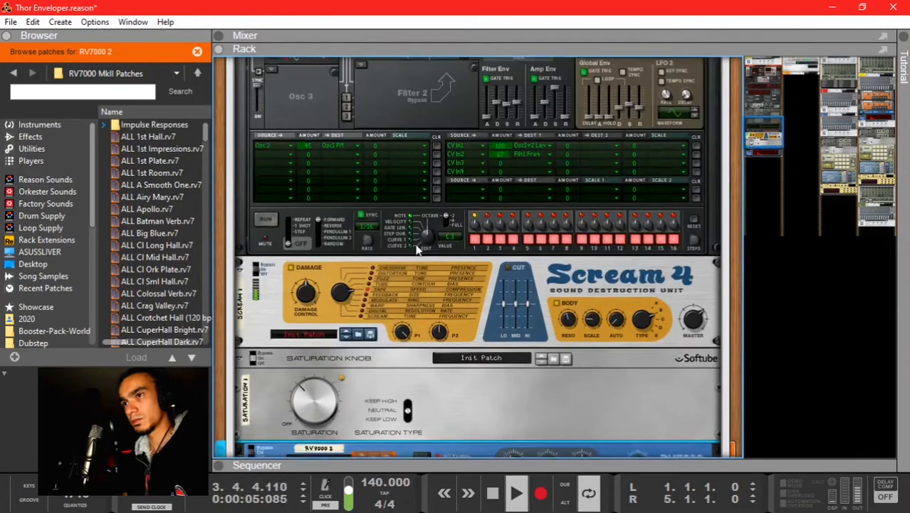
key(space)
scroll(317, 260, down, 5)
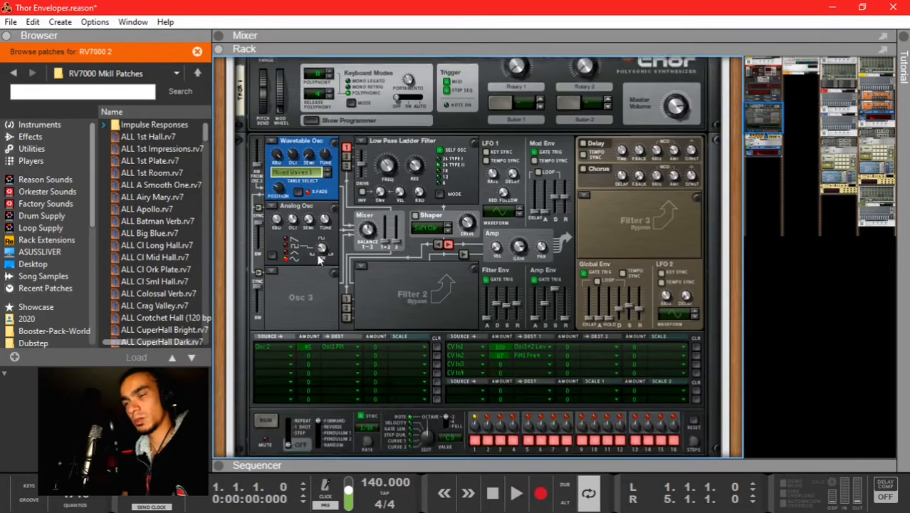
scroll(317, 259, down, 5)
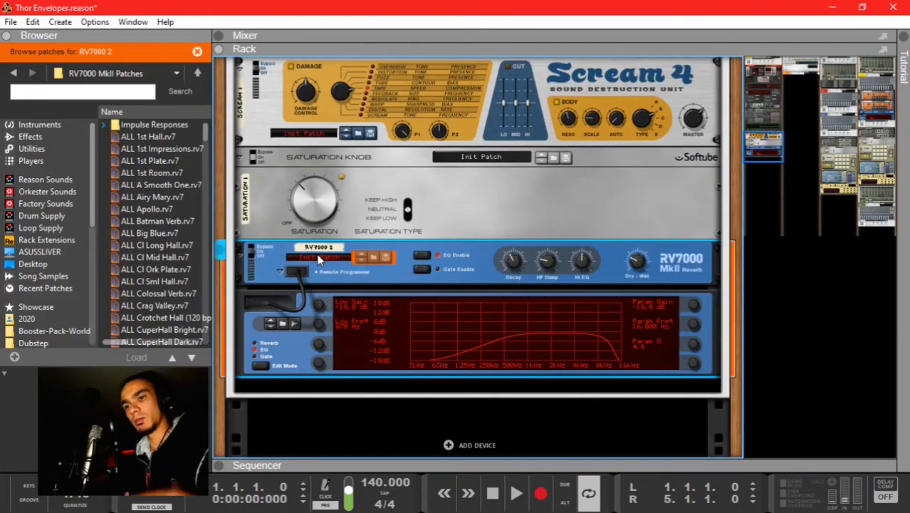
Step: Check the THOR COMBINATOR channel in the Spectrum EQ during playback, enable its high-pass filter at about 367 Hz and audition it
key(F2)
key(space)
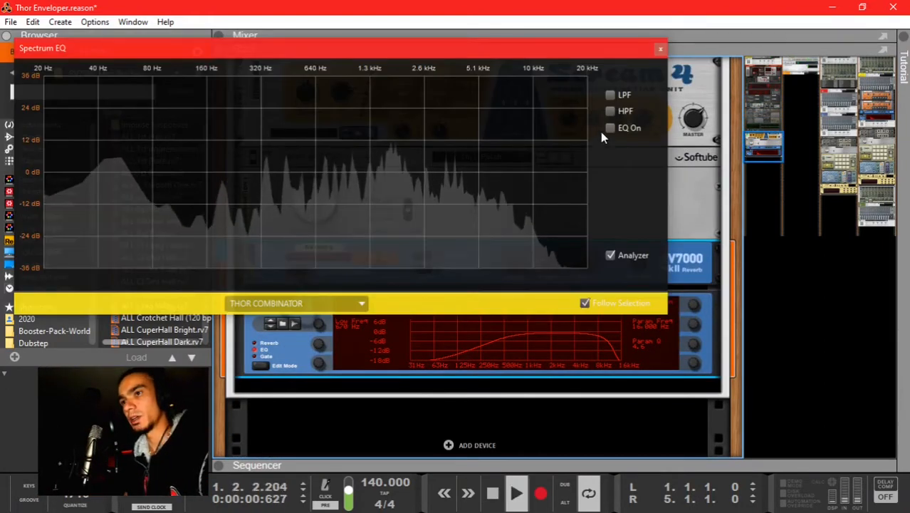
key(space)
key(space)
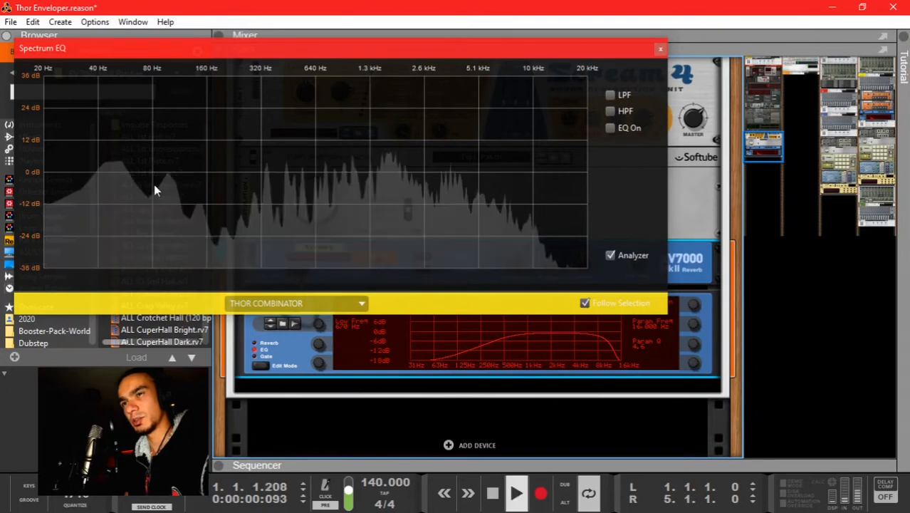
key(space)
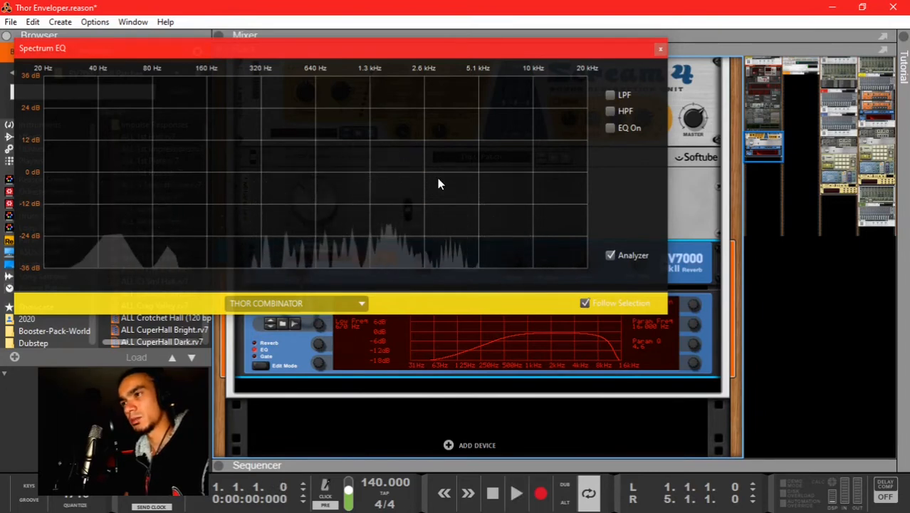
click(611, 112)
drag(208, 183, 276, 174)
key(space)
key(F2)
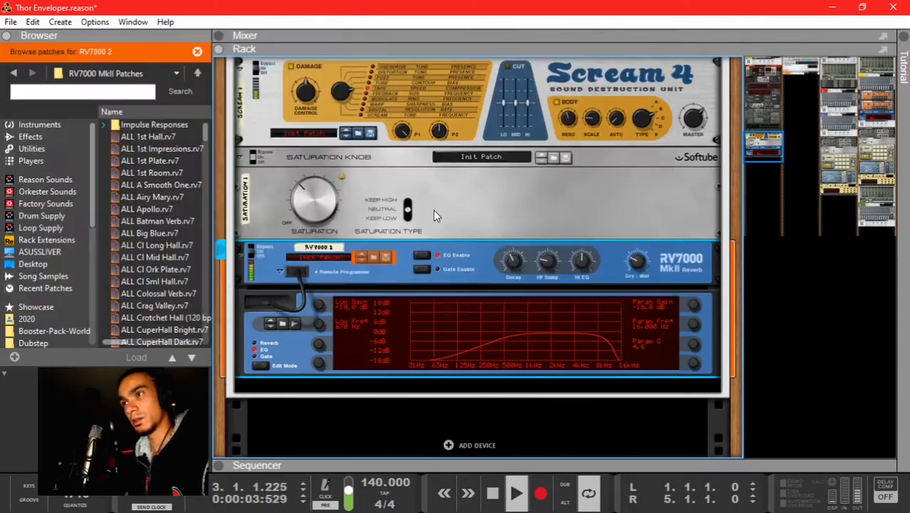
key(space)
key(F2)
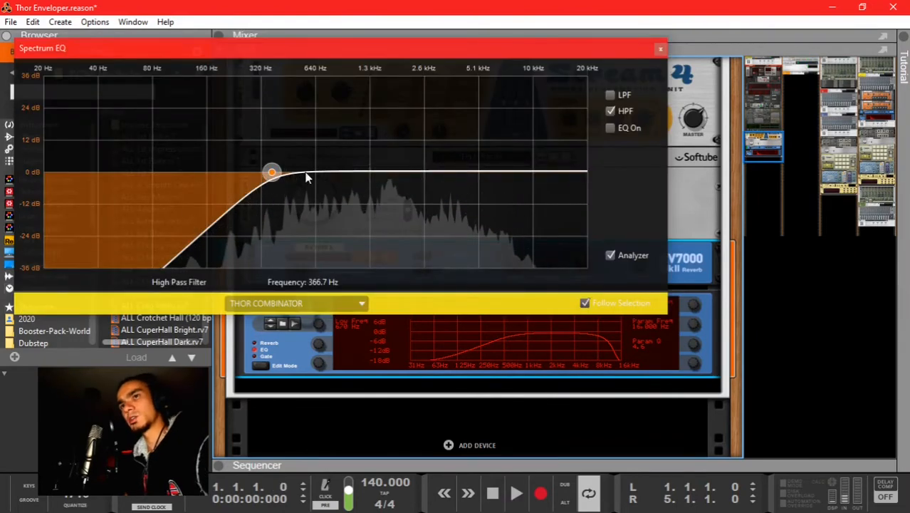
key(F2)
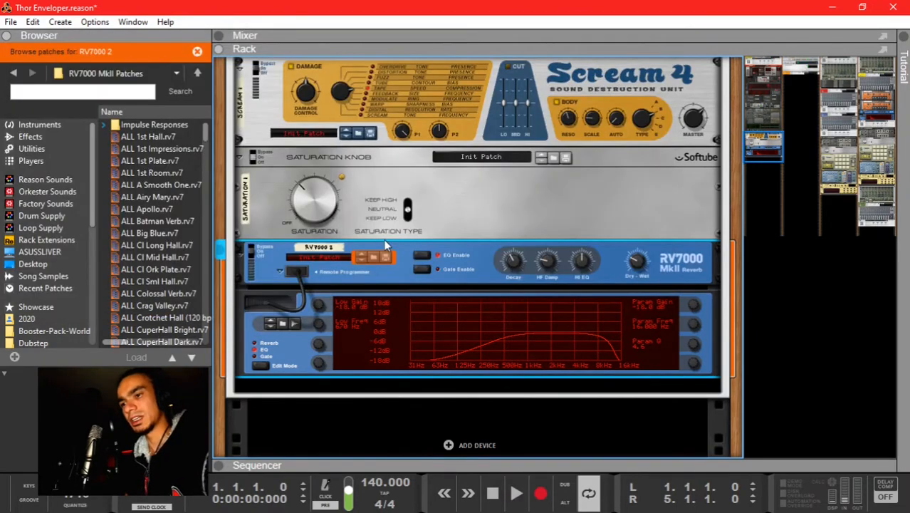
Step: Show the mixer and detach it into its own window
key(F5)
scroll(810, 169, up, 5)
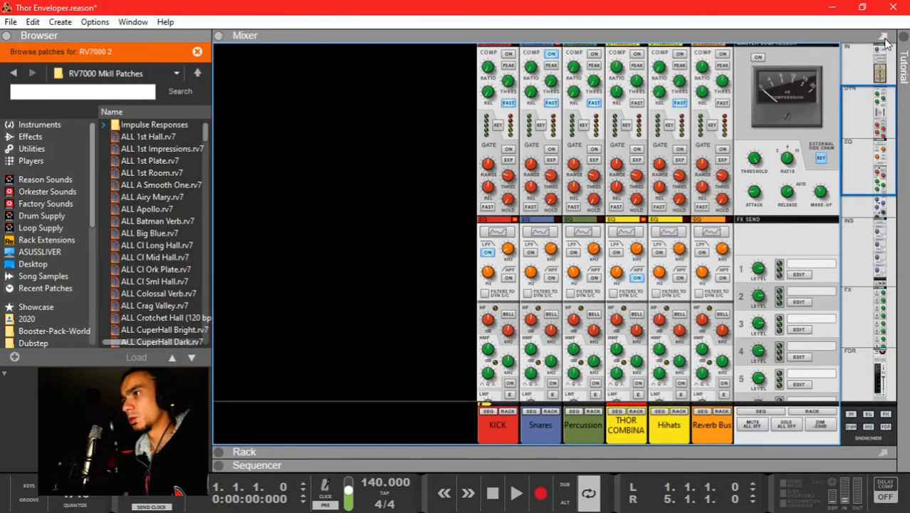
click(883, 39)
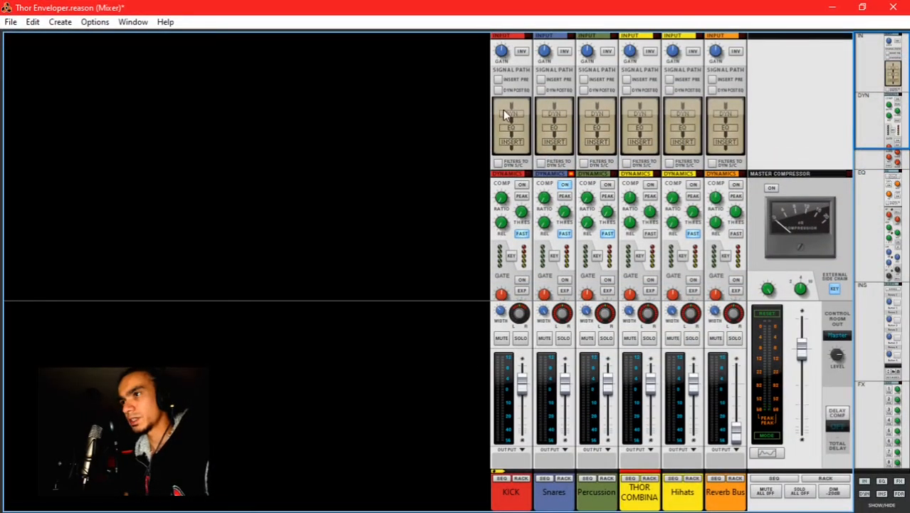
Step: Enable Insert Pre on the THOR COMBINATOR mixer channel so the inserts come before dynamics and EQ
click(644, 491)
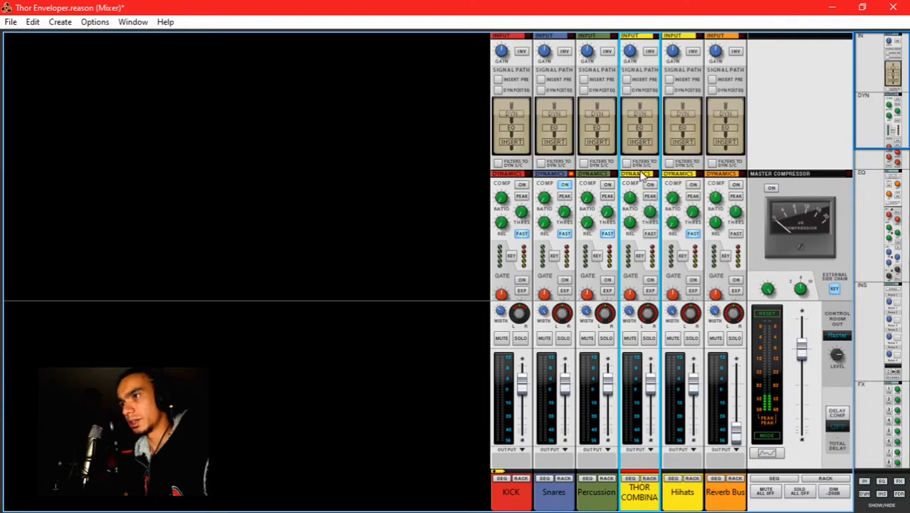
key(F2)
key(F2)
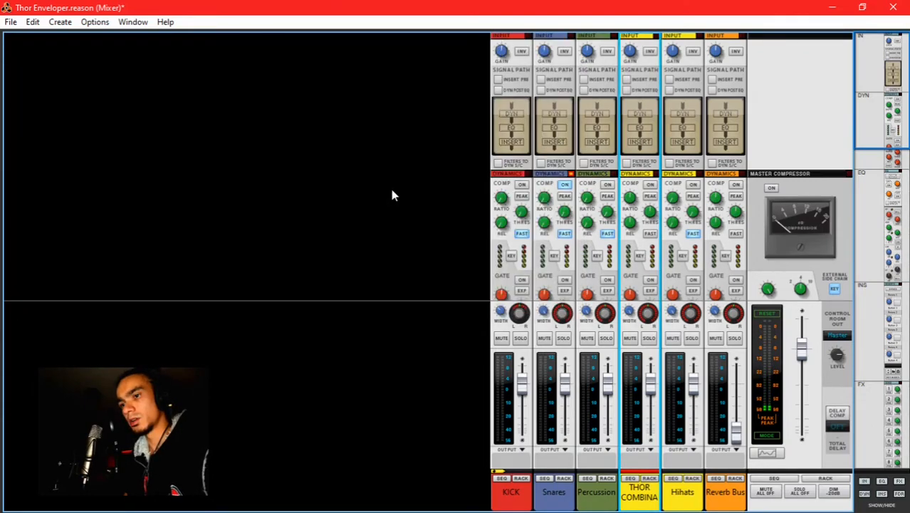
key(F6)
scroll(386, 293, down, 4)
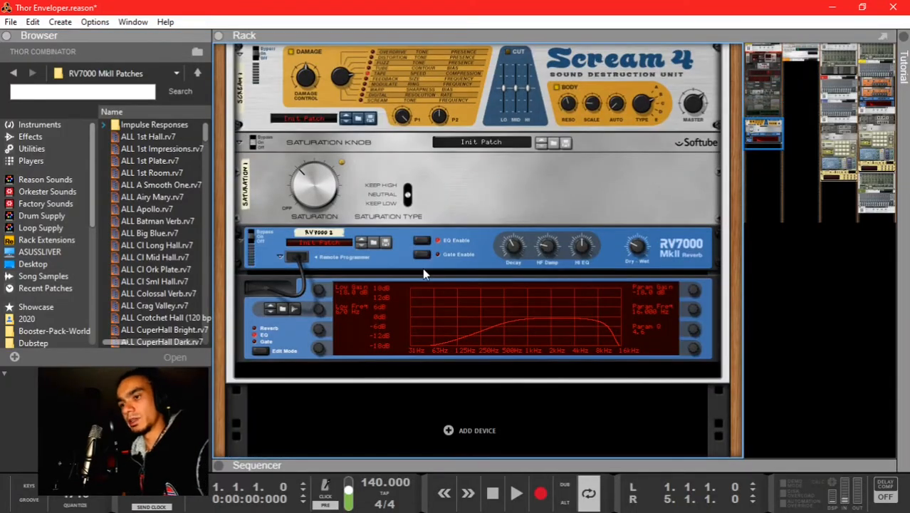
key(F5)
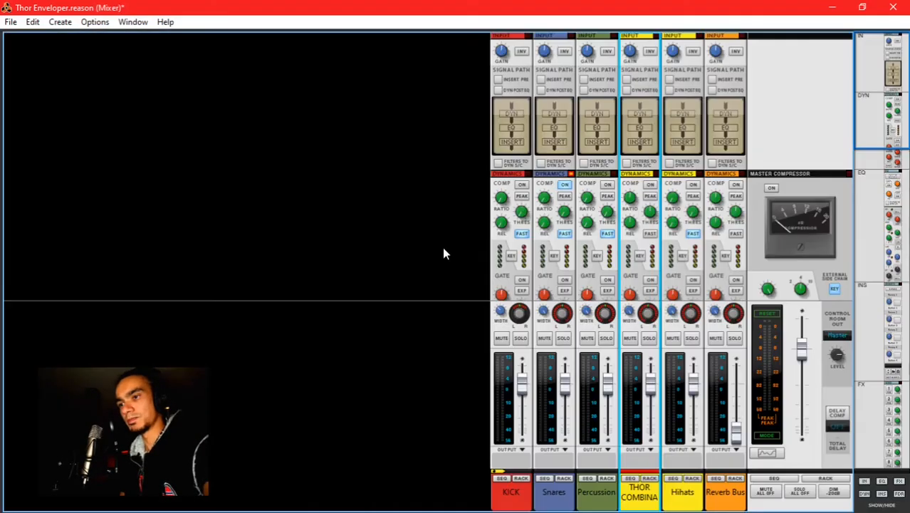
click(626, 80)
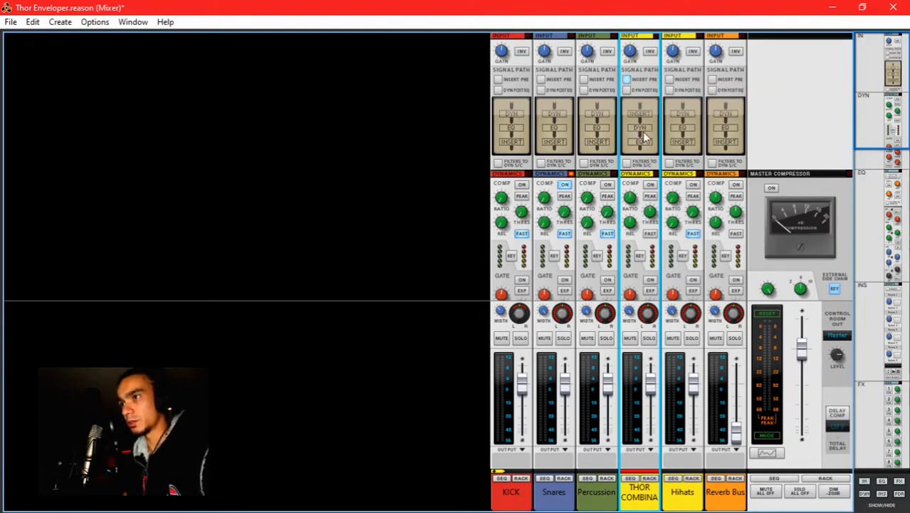
Step: Lower the THOR COMBINATOR channel's high-pass cutoff to slightly below 367 Hz in the Spectrum EQ while the pattern plays
click(649, 146)
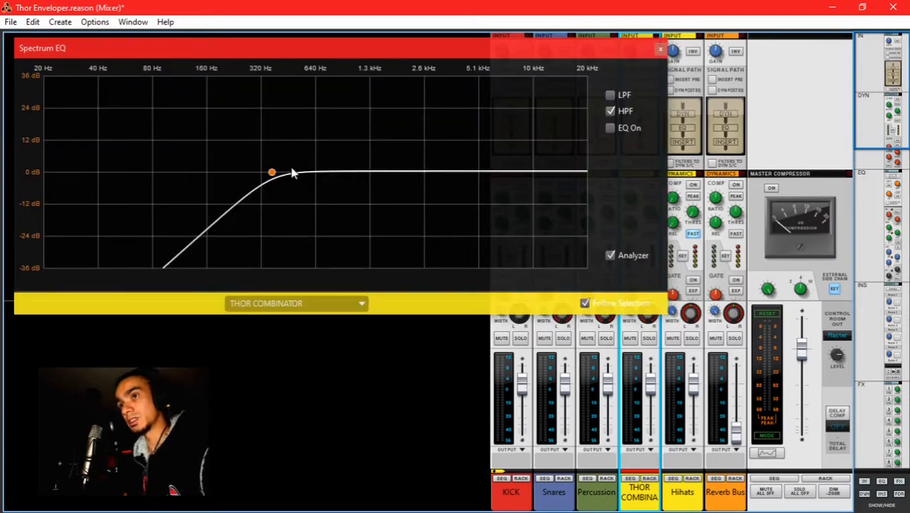
key(space)
mouse_move(271, 174)
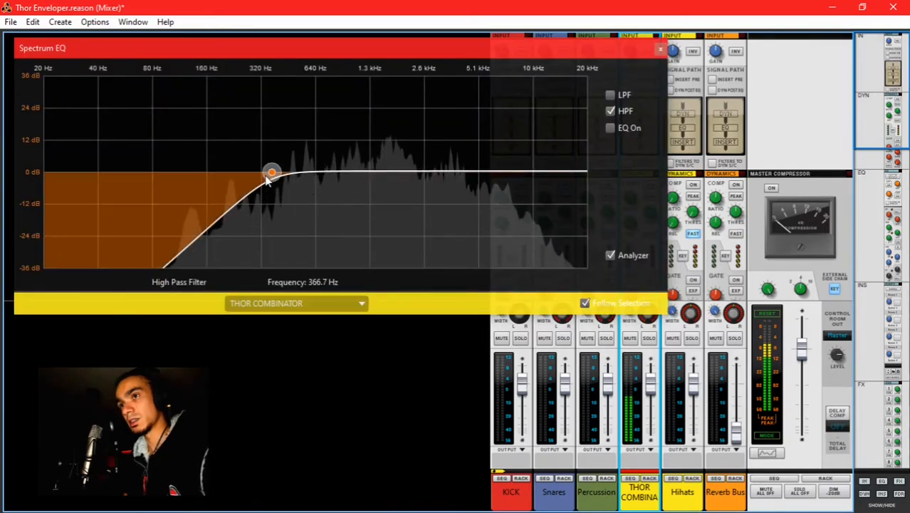
drag(270, 176, 266, 175)
key(F2)
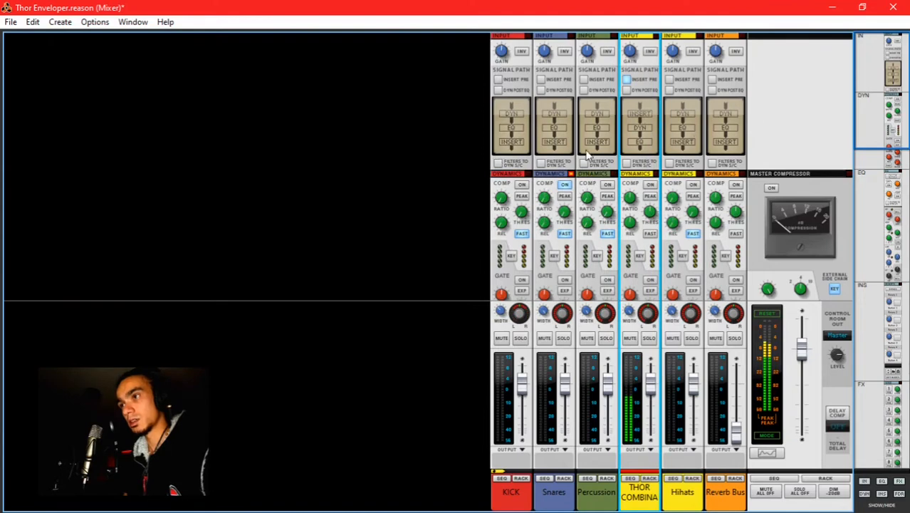
Step: Enable the low-pass filter on the THOR COMBINATOR channel and raise its cutoff to just below 10 kHz in the Spectrum EQ
key(F2)
click(611, 95)
mouse_move(449, 173)
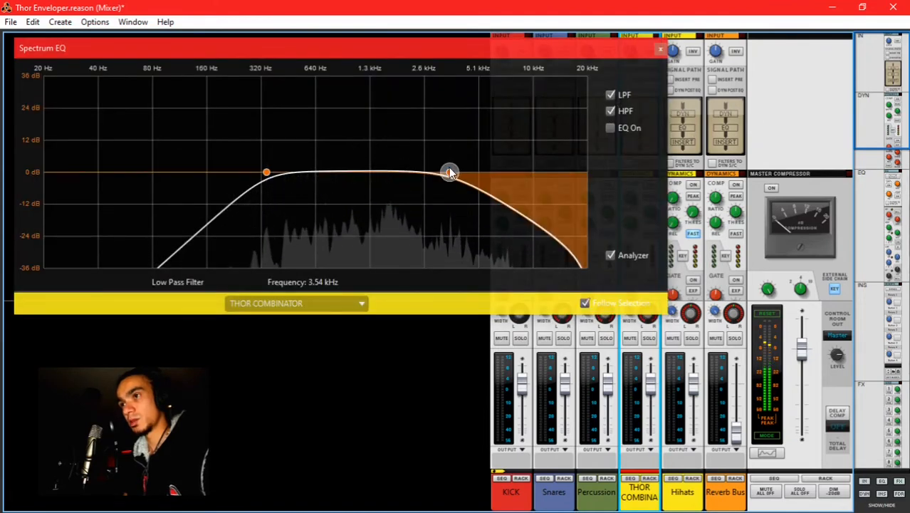
drag(448, 172, 525, 172)
key(F2)
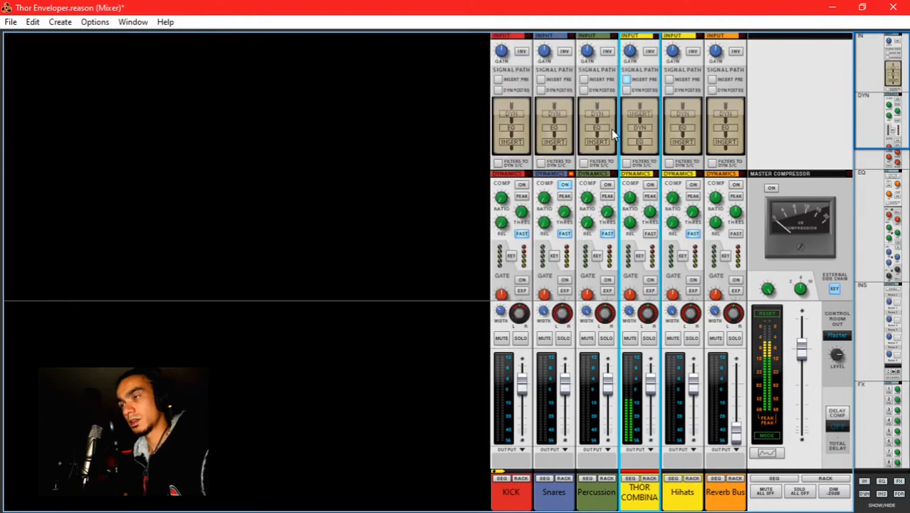
Step: Turn on the THOR COMBINATOR channel's compressor, adjust its threshold, and set its release to around 291 ms
click(650, 186)
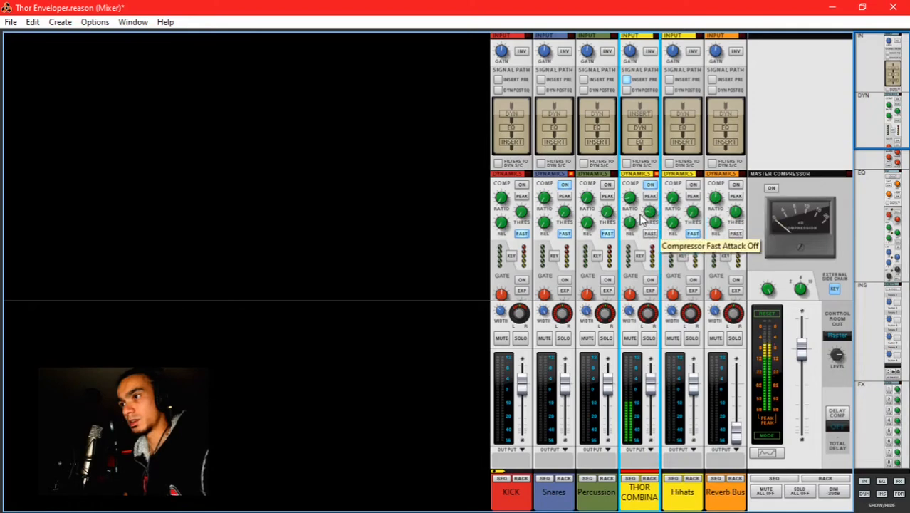
drag(649, 212, 629, 219)
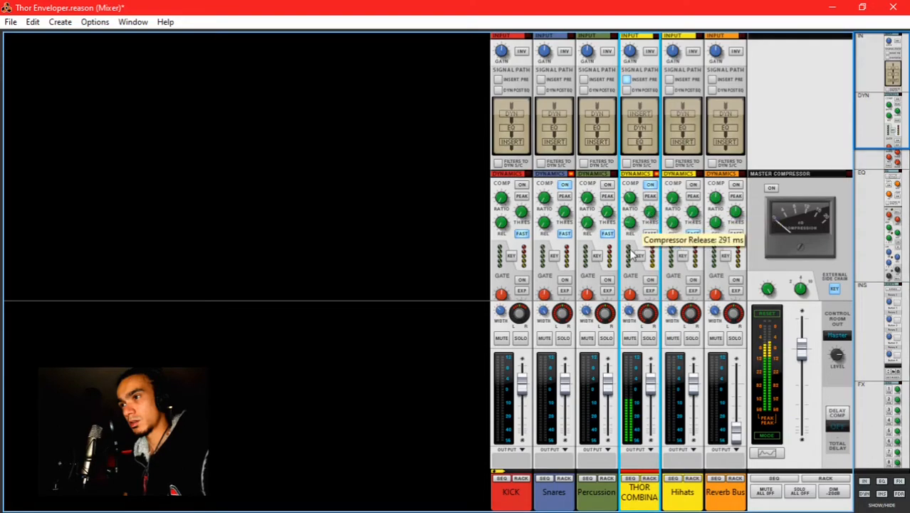
drag(631, 228, 632, 224)
Step: Review the THOR COMBINATOR channel's remaining mixer sections and filter curve, close the Spectrum EQ and return to the rack
scroll(640, 278, down, 5)
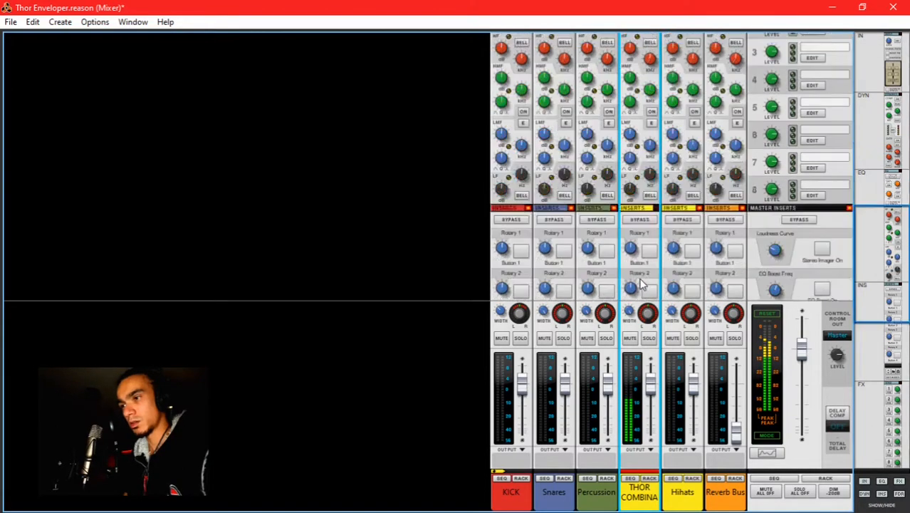
scroll(642, 284, down, 5)
key(F2)
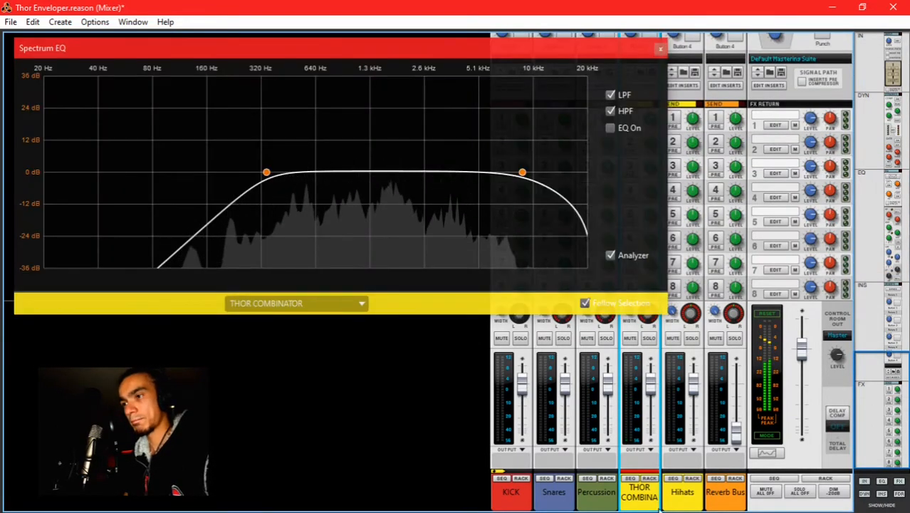
click(660, 48)
key(F6)
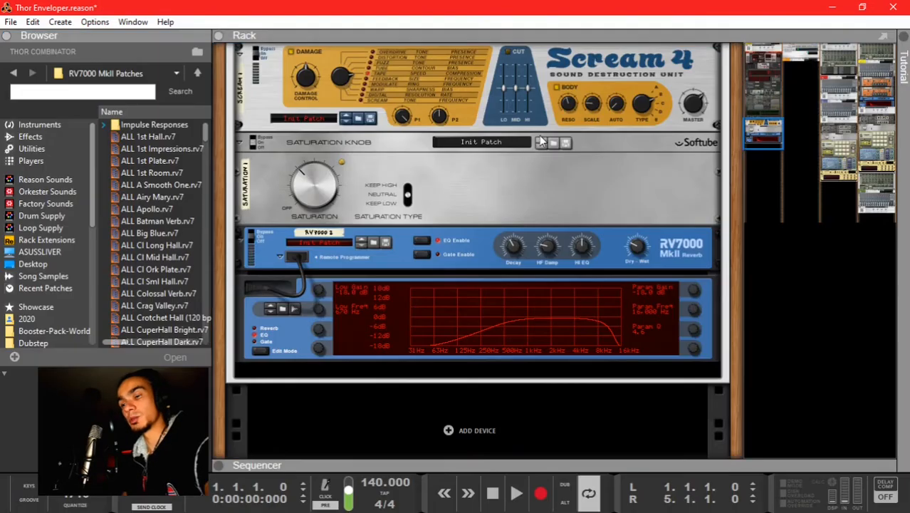
Step: Load an Analog oscillator into Thor's Osc 3 slot, route it to Filter 2 and lower its mixer level
scroll(413, 217, up, 5)
scroll(412, 217, down, 3)
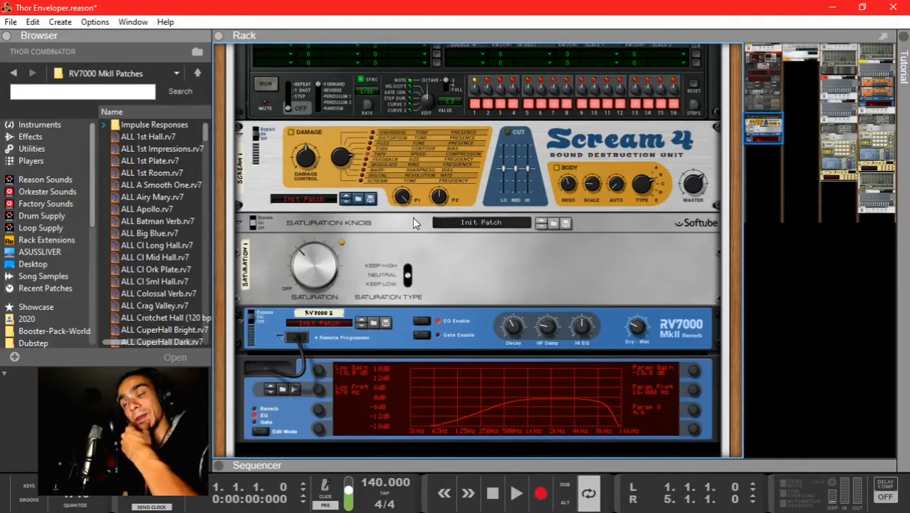
scroll(415, 223, up, 4)
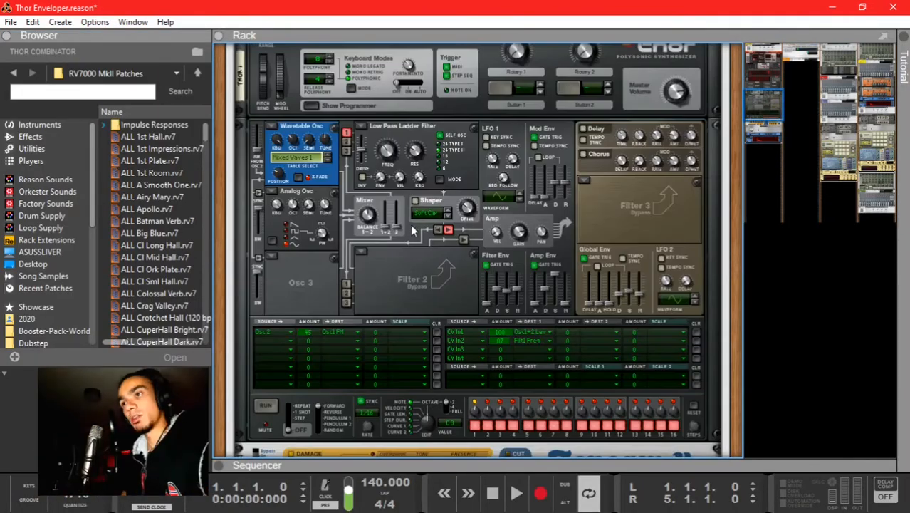
click(269, 257)
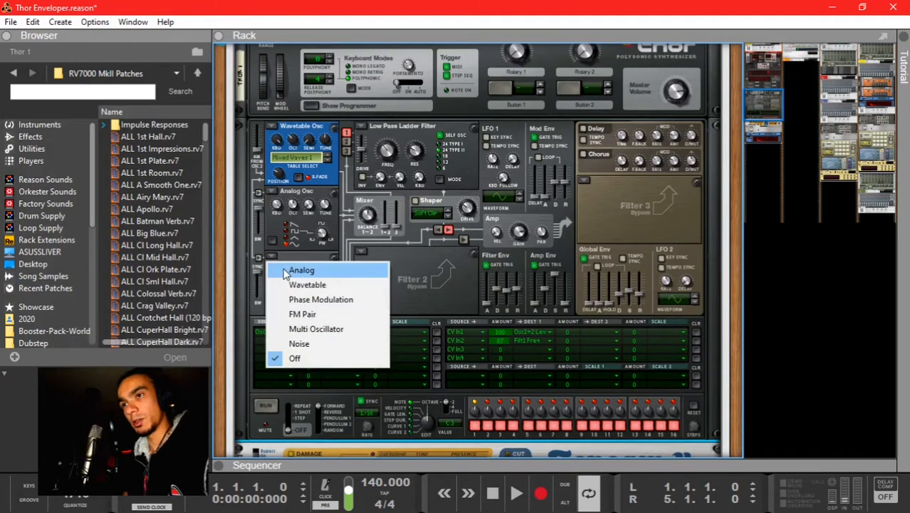
click(284, 272)
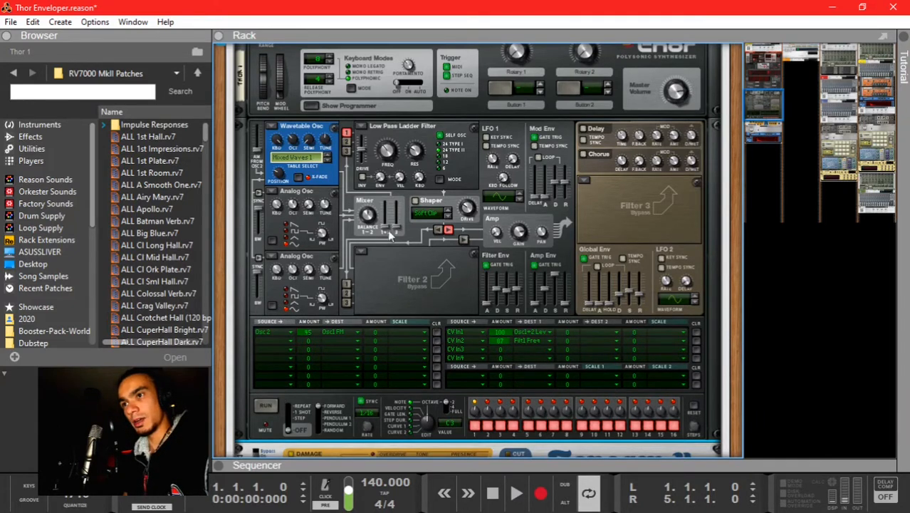
click(347, 303)
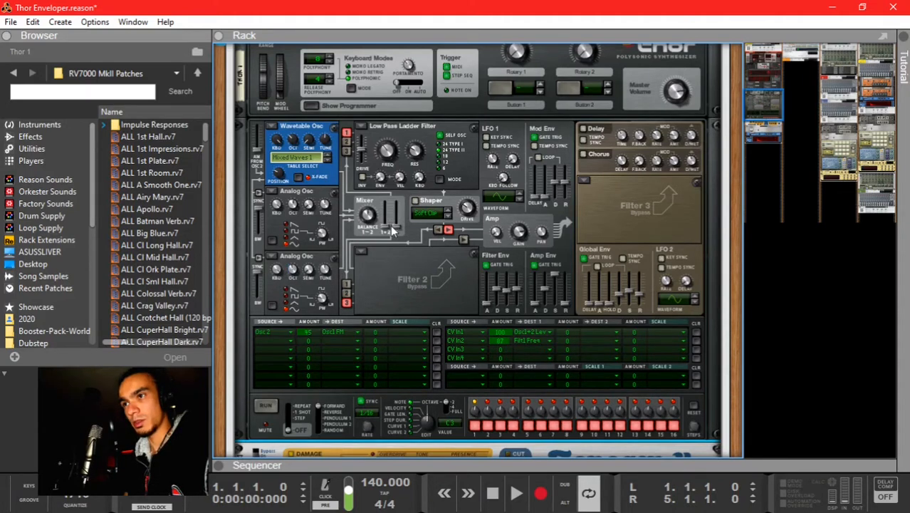
drag(392, 230, 389, 238)
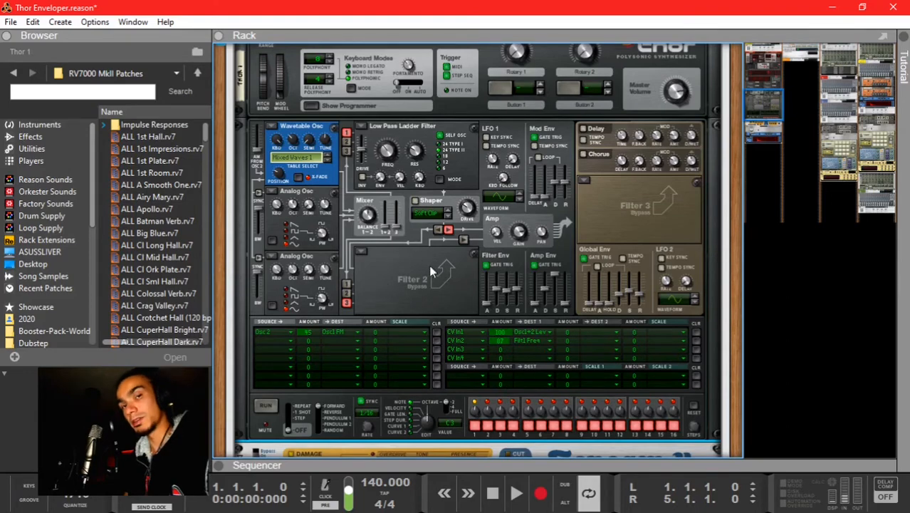
Step: Check Thor's rear audio outputs, create a mix channel below the combinator and name it SUB
key(Tab)
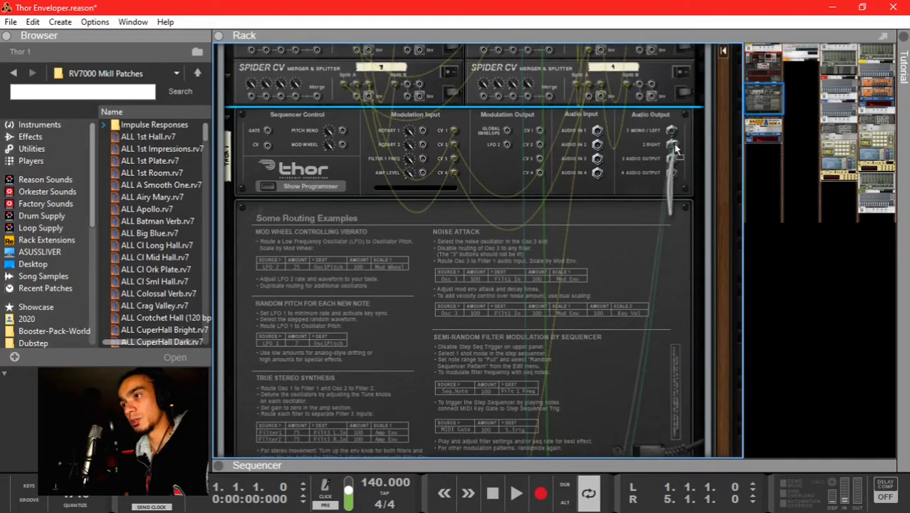
key(Tab)
scroll(471, 287, down, 10)
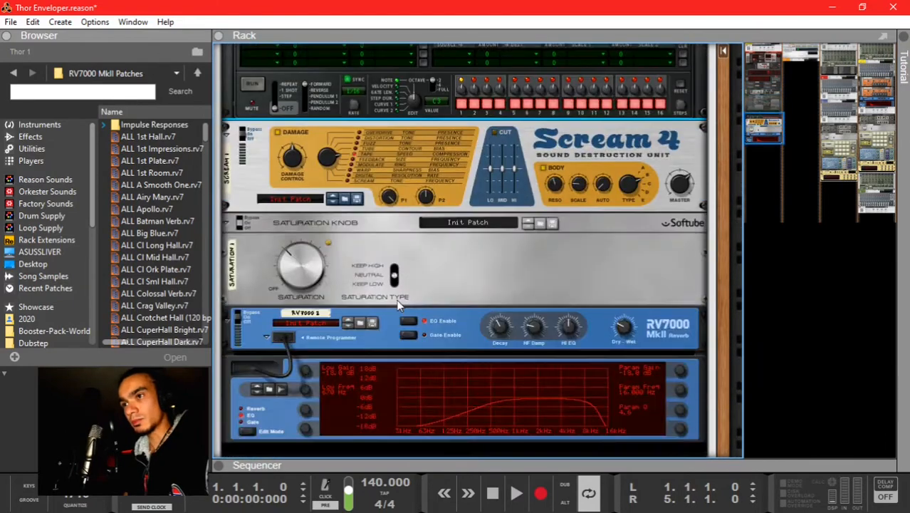
right_click(460, 277)
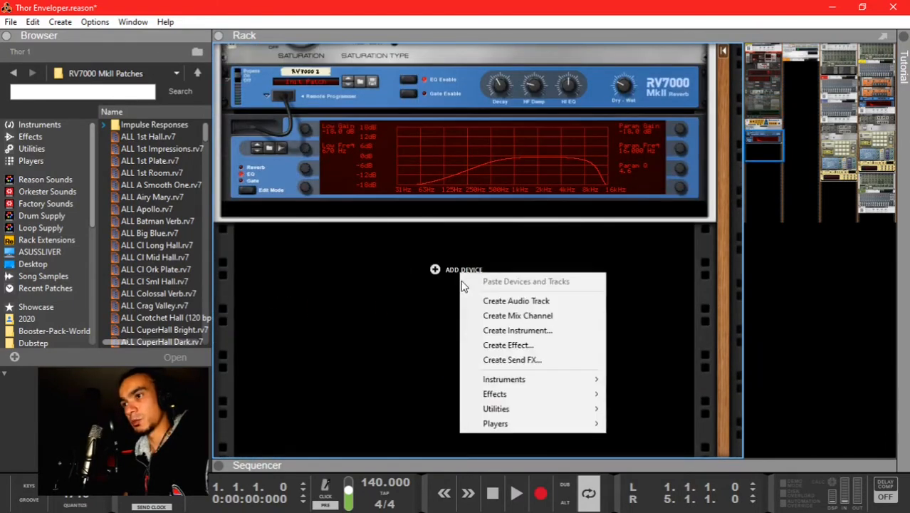
click(480, 318)
double_click(297, 235)
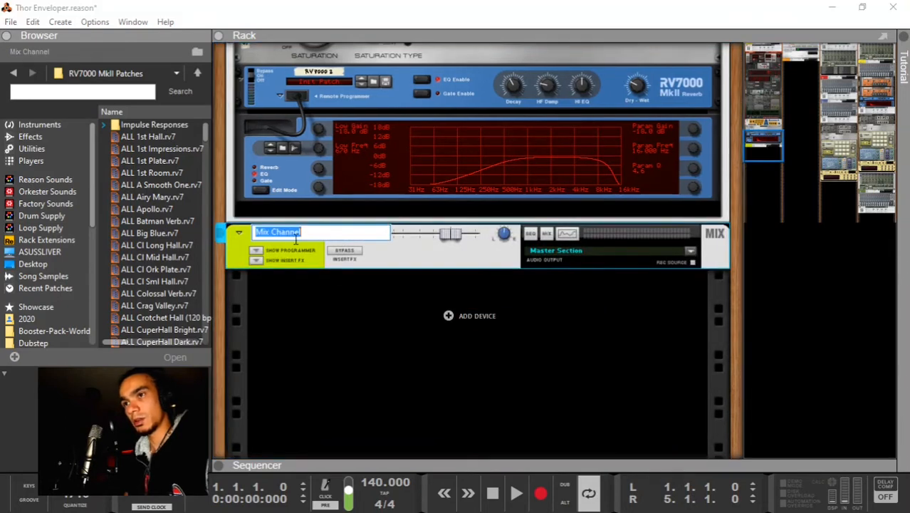
text(SUB)
key(Return)
Step: Cable the SUB mix channel's input to an audio output on Thor and return to the front of the rack
key(Tab)
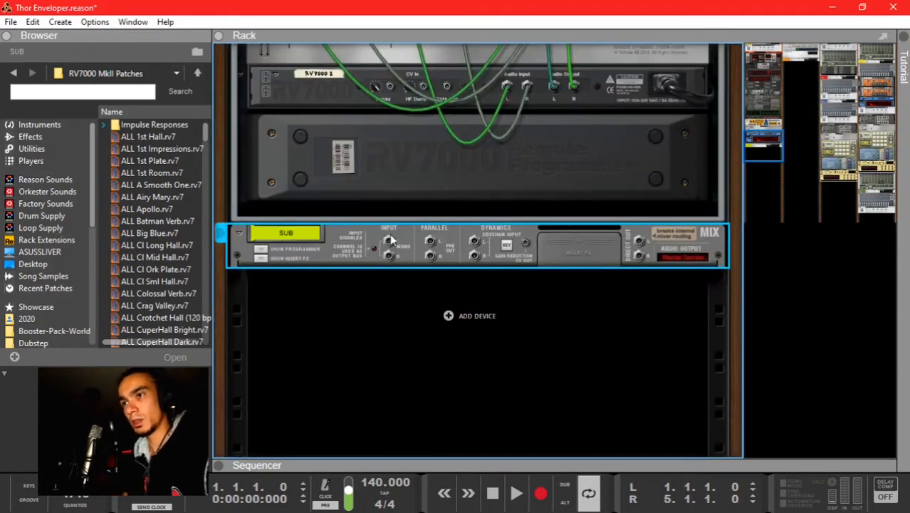
drag(390, 240, 688, 245)
scroll(569, 242, up, 10)
scroll(522, 284, down, 5)
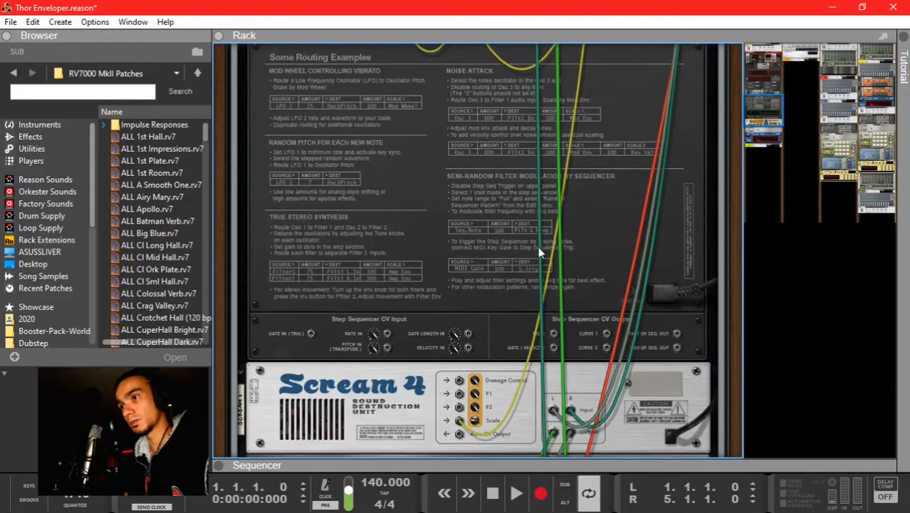
key(Tab)
scroll(451, 244, down, 1)
Step: Solo the SUB channel and audition it while checking Thor's oscillator routing, rear connections and modulation matrix
key(space)
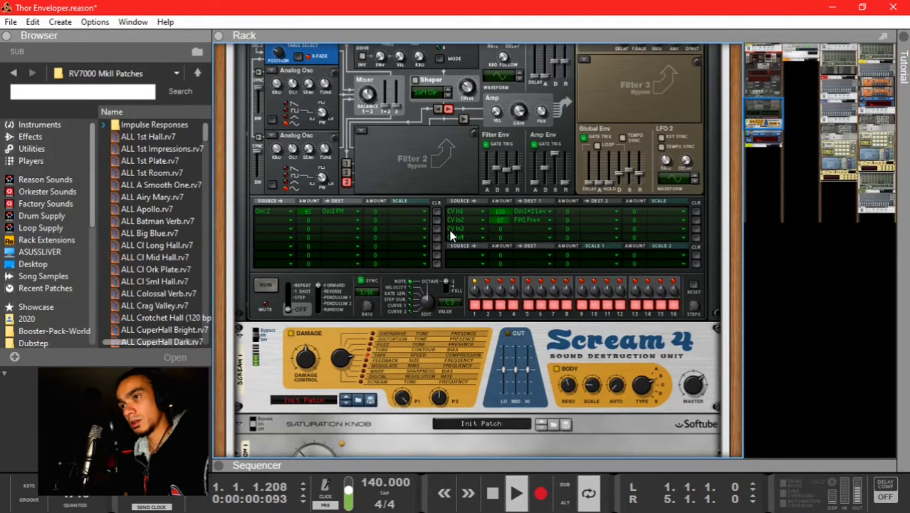
key(space)
scroll(349, 249, down, 8)
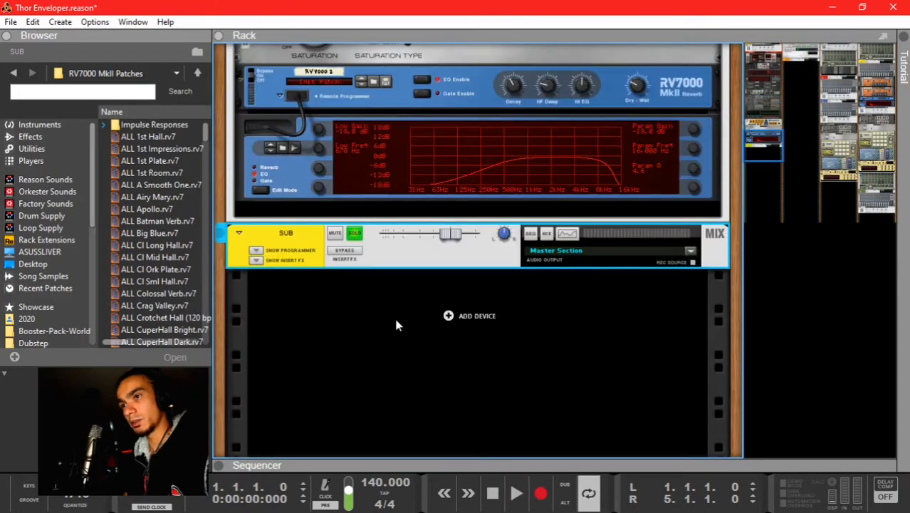
key(space)
scroll(391, 313, up, 5)
scroll(391, 313, up, 5)
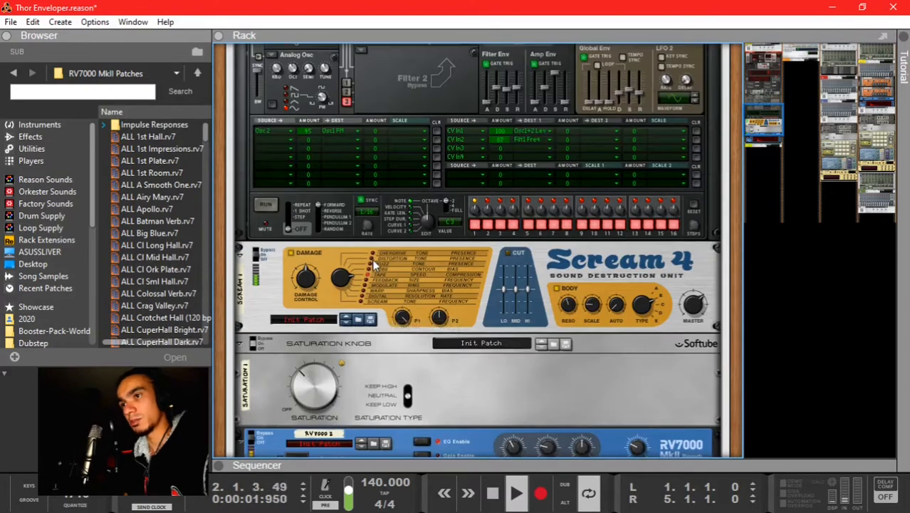
key(Tab)
key(Tab)
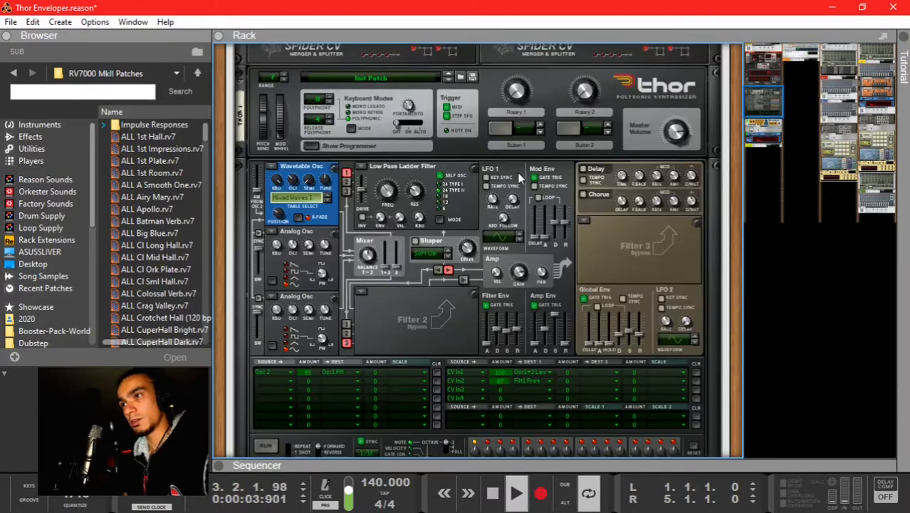
scroll(453, 245, down, 3)
key(space)
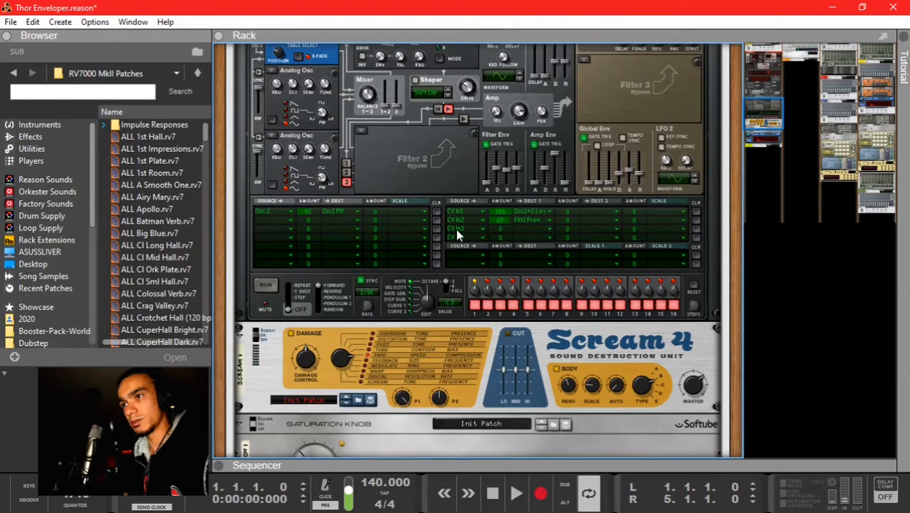
Step: Assign a Mixer destination to the CV In3 row of Thor's modulation matrix
click(553, 229)
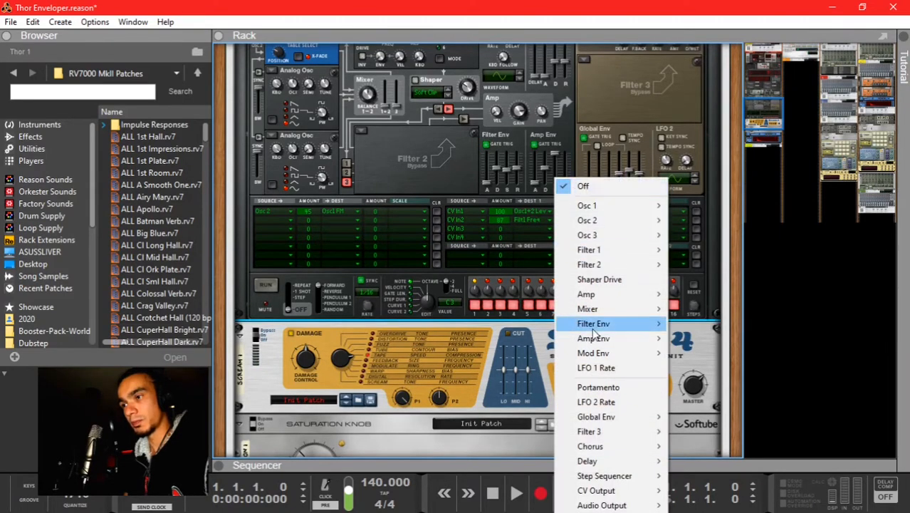
mouse_move(589, 308)
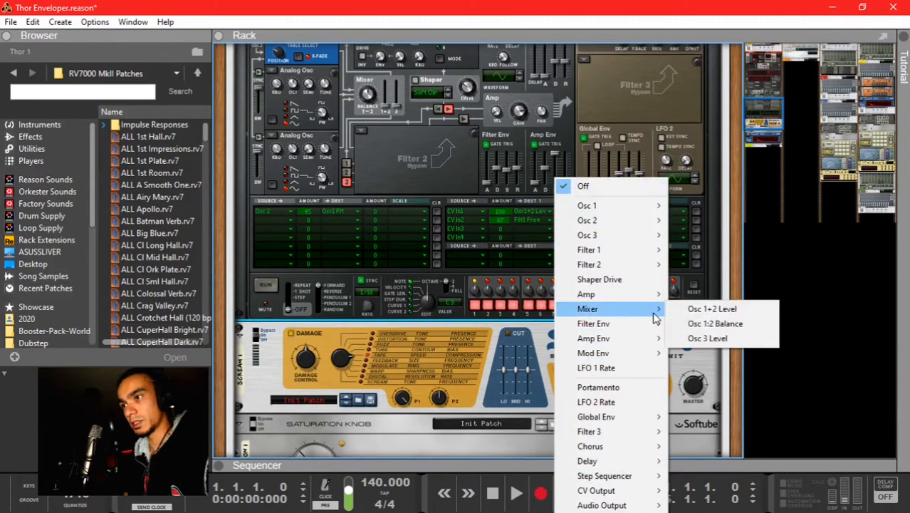
Step: Route Thor's CV In3 to Osc 3 Level with an amount of 100 and audition the change
click(705, 339)
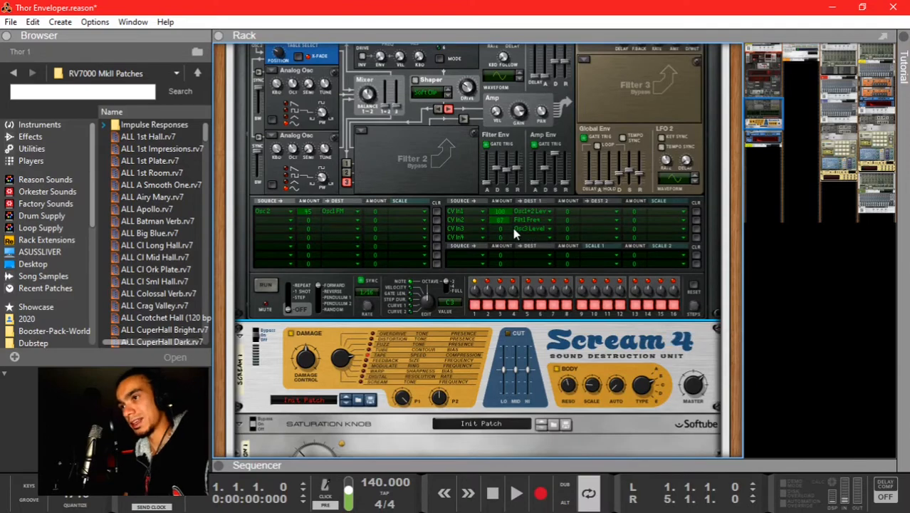
drag(499, 228, 503, 193)
key(space)
key(space)
Step: Check Thor's rear cabling and route Filter 2 to Audio Out 3 with an amount of 100 in the modulation matrix
scroll(535, 309, up, 3)
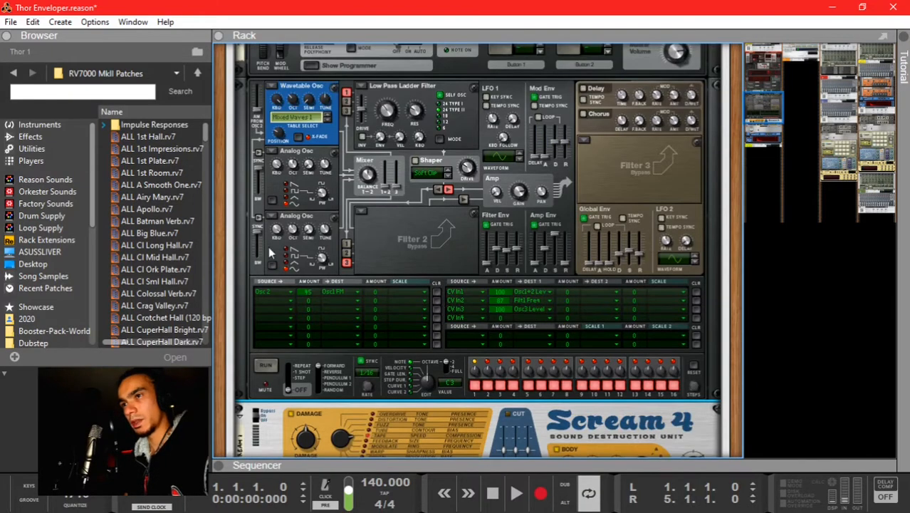
key(Tab)
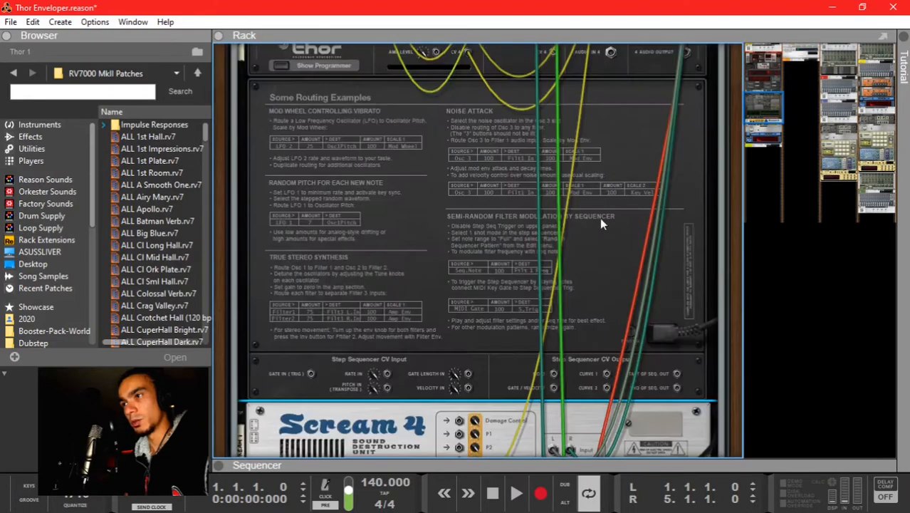
scroll(599, 217, up, 6)
scroll(684, 206, down, 5)
key(Tab)
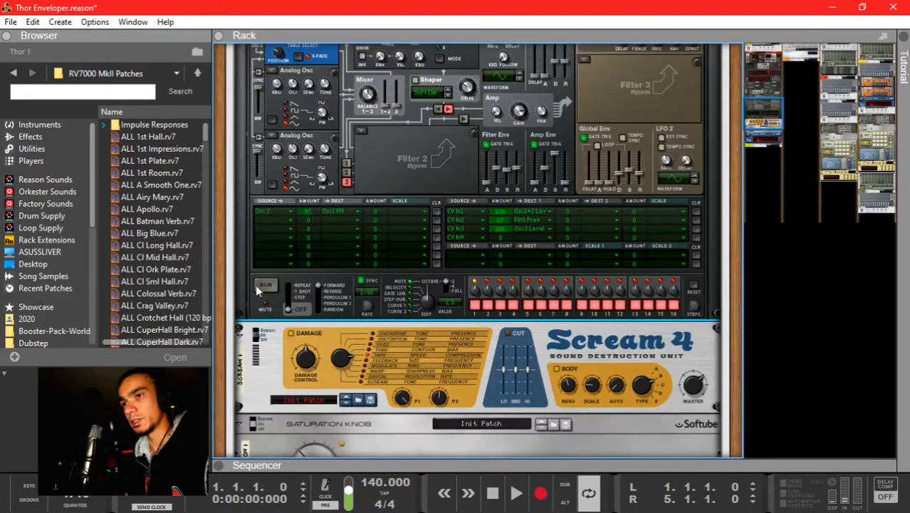
click(267, 264)
click(333, 235)
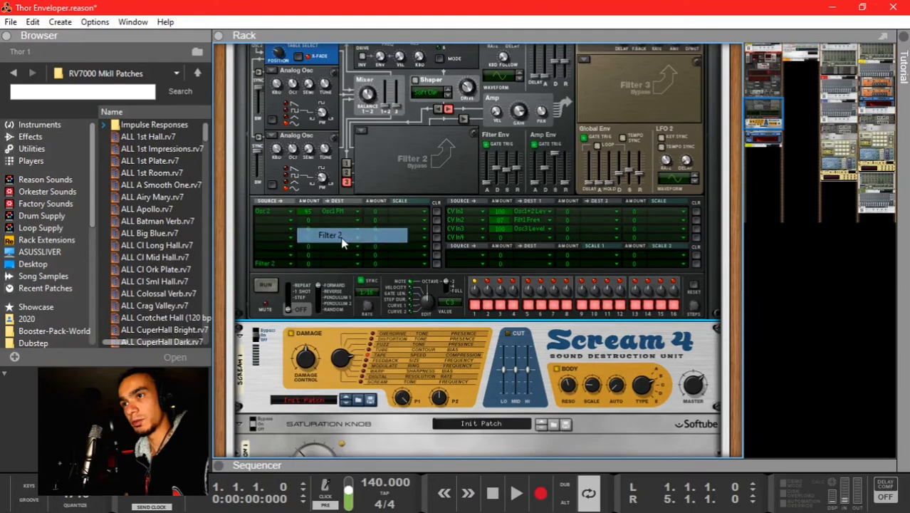
click(339, 263)
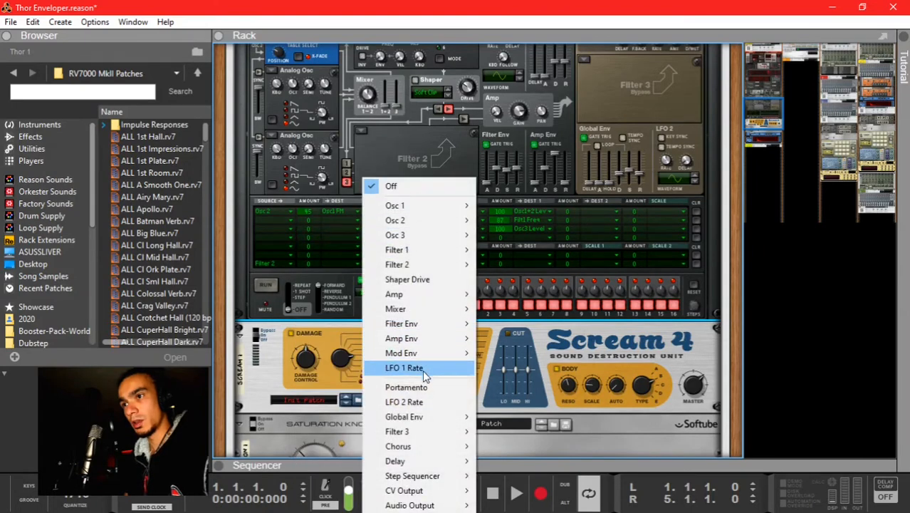
mouse_move(428, 503)
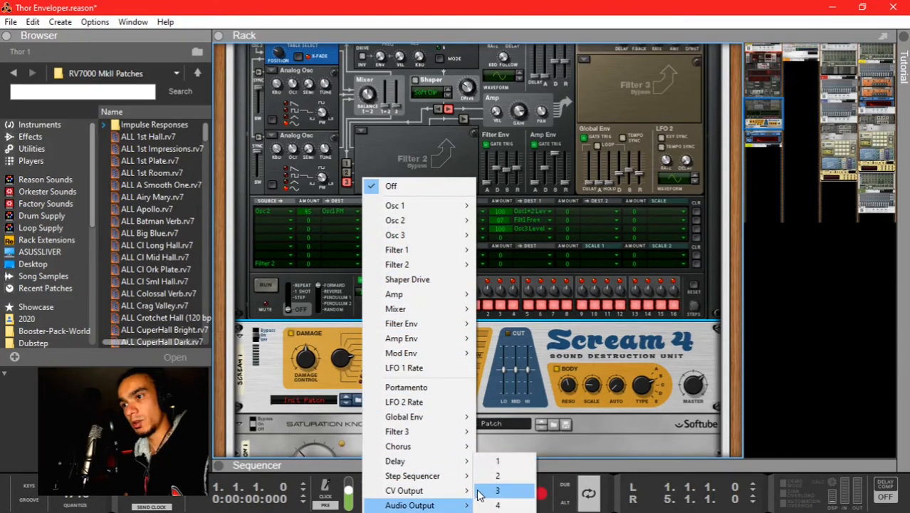
click(492, 490)
Step: Play the patch and inspect the SUB mix channel in the Spectrum EQ analyzer
key(space)
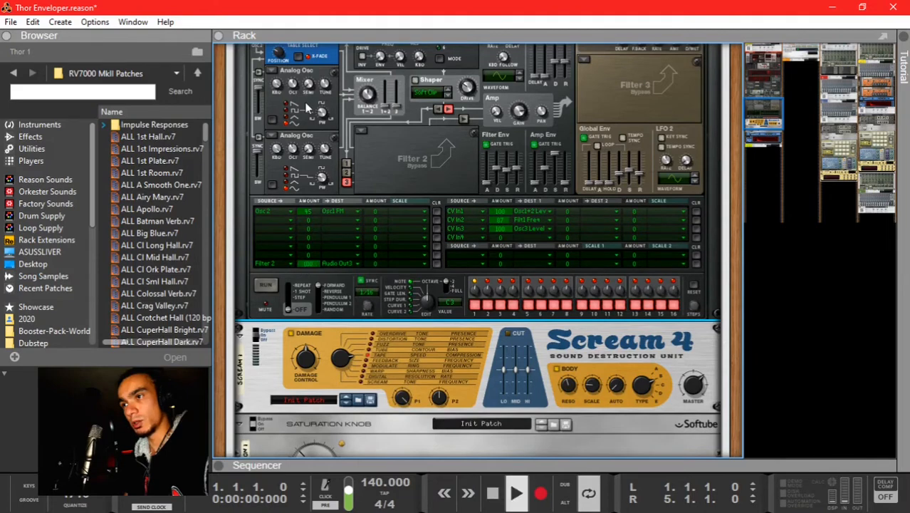
scroll(364, 207, down, 3)
scroll(364, 206, up, 2)
scroll(364, 206, down, 8)
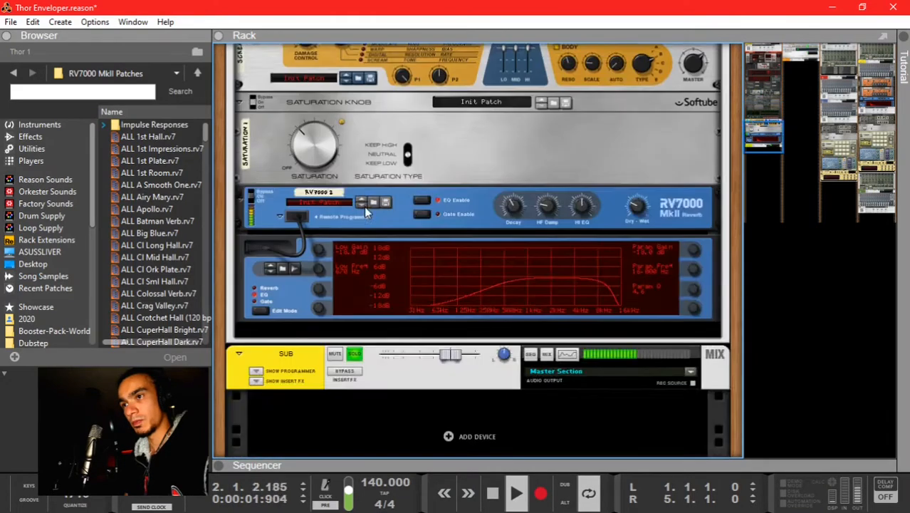
click(383, 225)
key(F2)
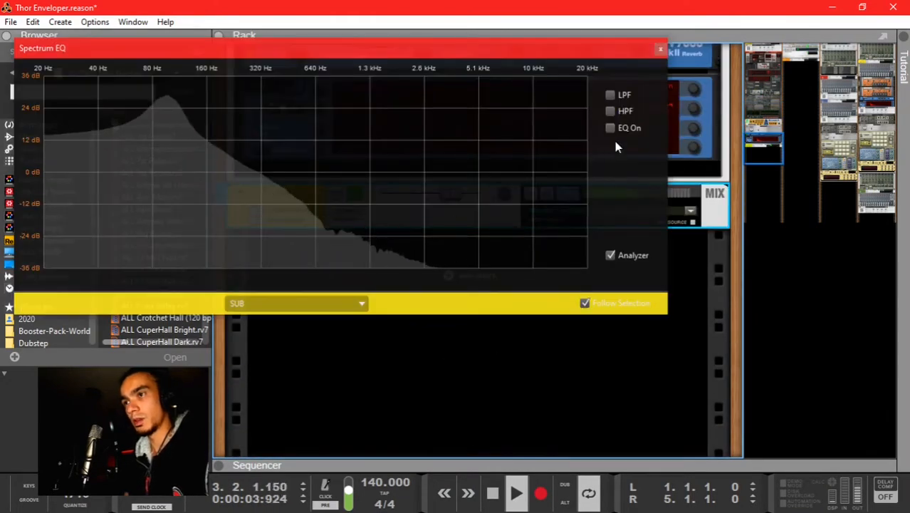
key(space)
Step: Enable the low pass and high pass filters on the SUB channel and lower their cutoff frequencies while listening
click(609, 95)
click(611, 111)
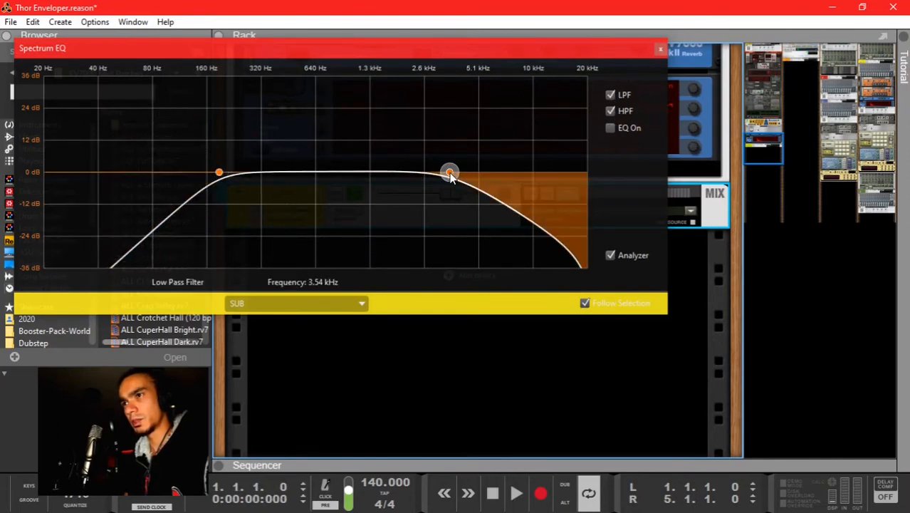
drag(449, 172, 114, 176)
key(space)
drag(203, 173, 158, 177)
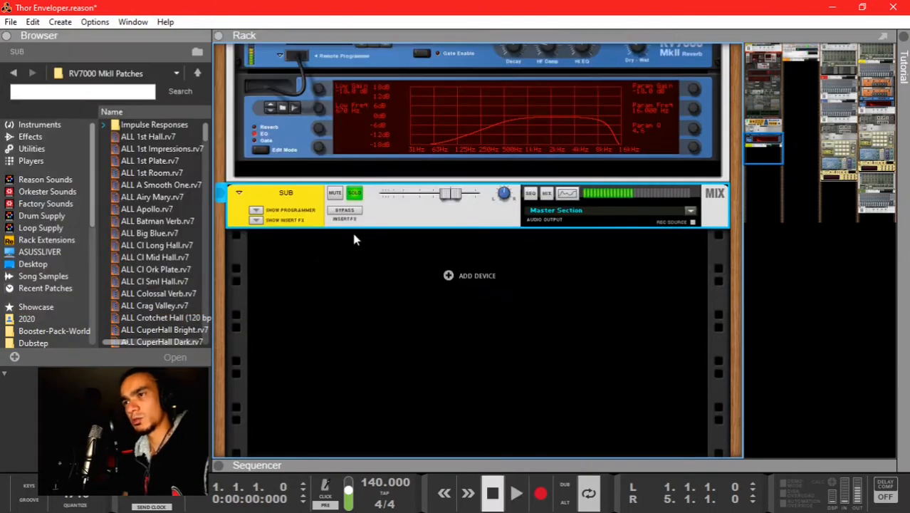
Step: Add a Pulveriser Demolition as an insert effect on the SUB channel and start playback
scroll(355, 221, up, 3)
scroll(355, 218, up, 5)
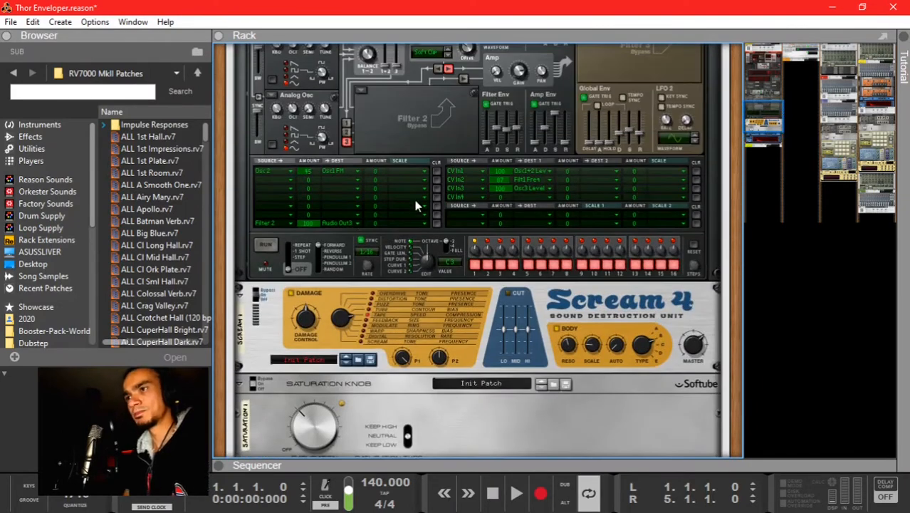
scroll(415, 202, down, 10)
click(256, 261)
click(30, 136)
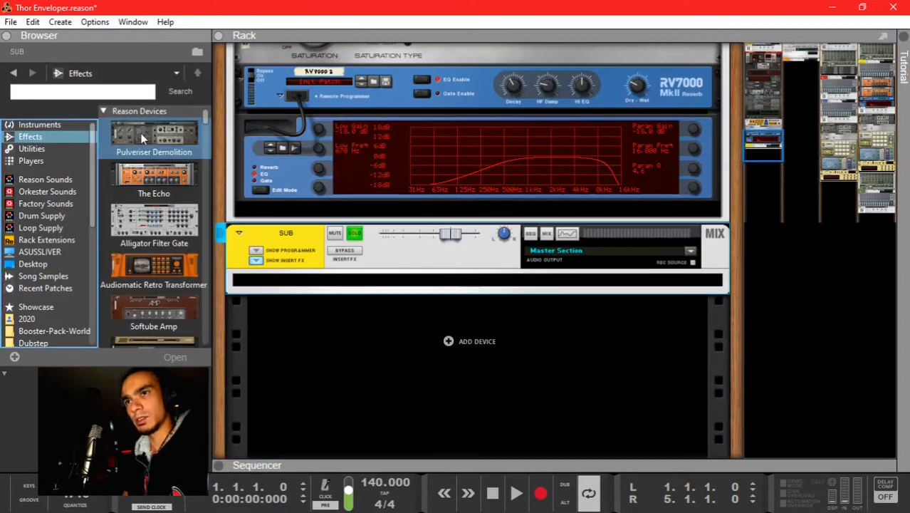
mouse_move(147, 142)
mouse_down()
mouse_move(314, 271)
mouse_move(483, 324)
mouse_up()
key(space)
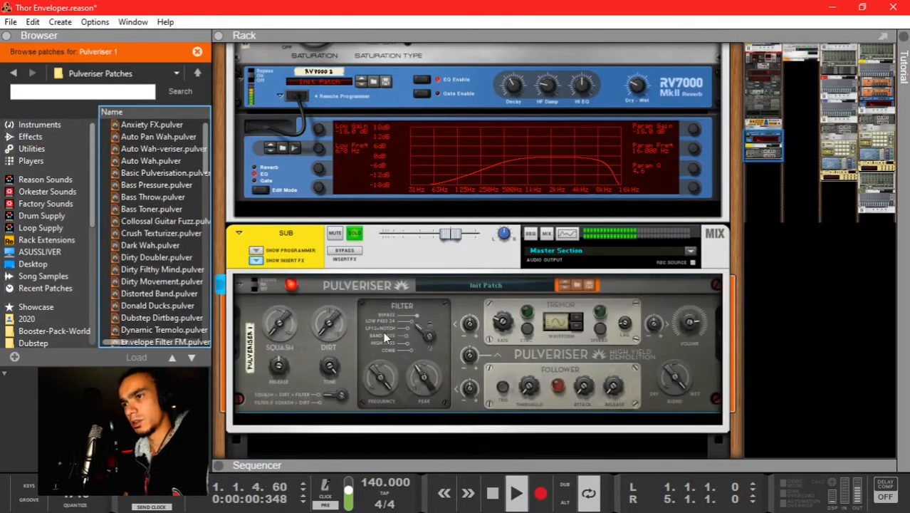
Step: Adjust the Pulveriser's filter frequency and Dirt, and set its Blend to 39%
mouse_move(382, 386)
mouse_down()
mouse_move(388, 441)
mouse_move(385, 388)
mouse_up()
drag(326, 313, 298, 301)
drag(688, 376, 684, 353)
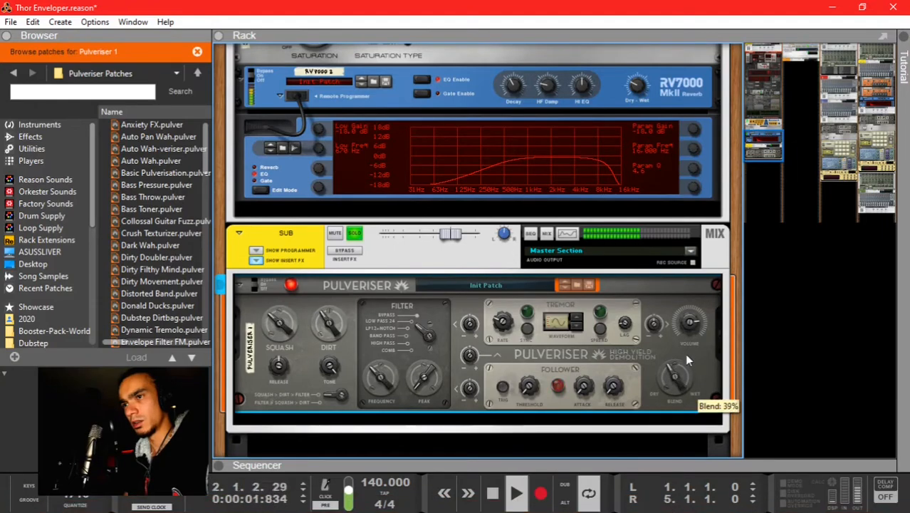
scroll(307, 273, down, 3)
key(space)
Step: Add a Softube Saturation Knob below the Pulveriser, set to Keep Low, and raise its Saturation amount
click(30, 136)
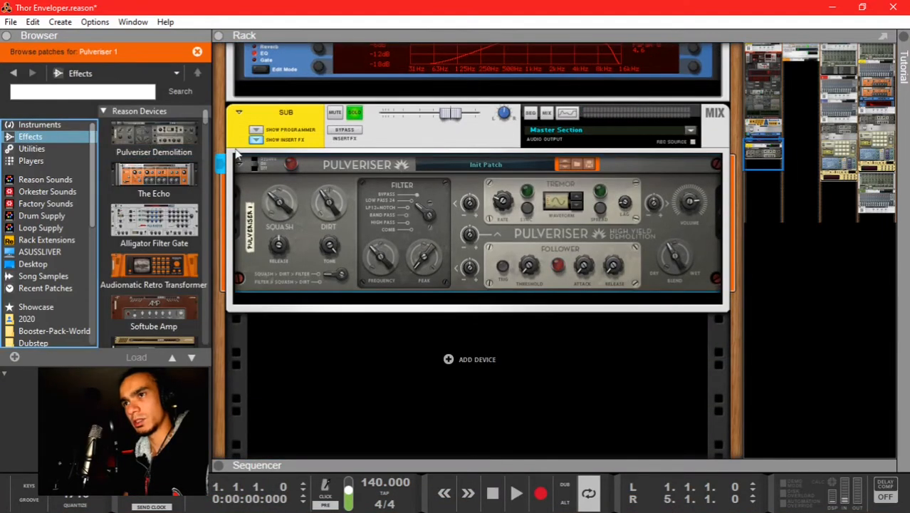
drag(206, 125, 209, 288)
drag(154, 225, 312, 315)
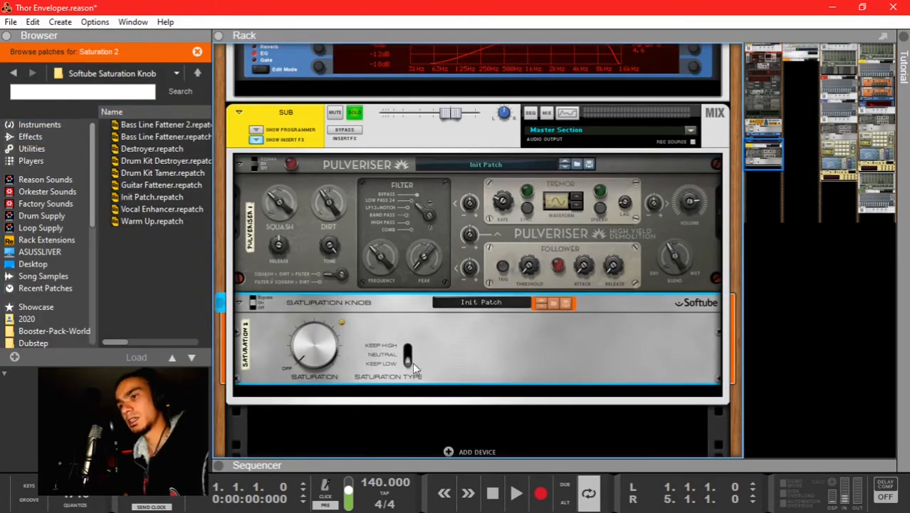
drag(331, 362, 321, 285)
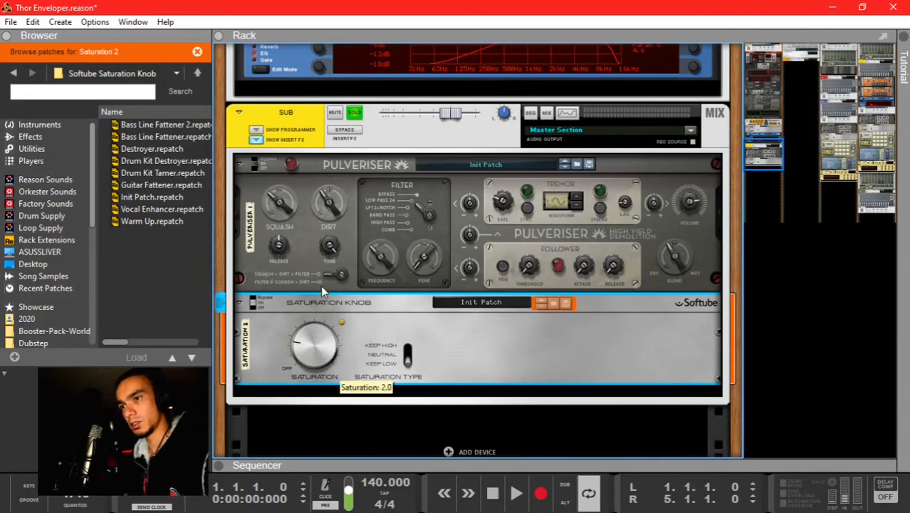
key(space)
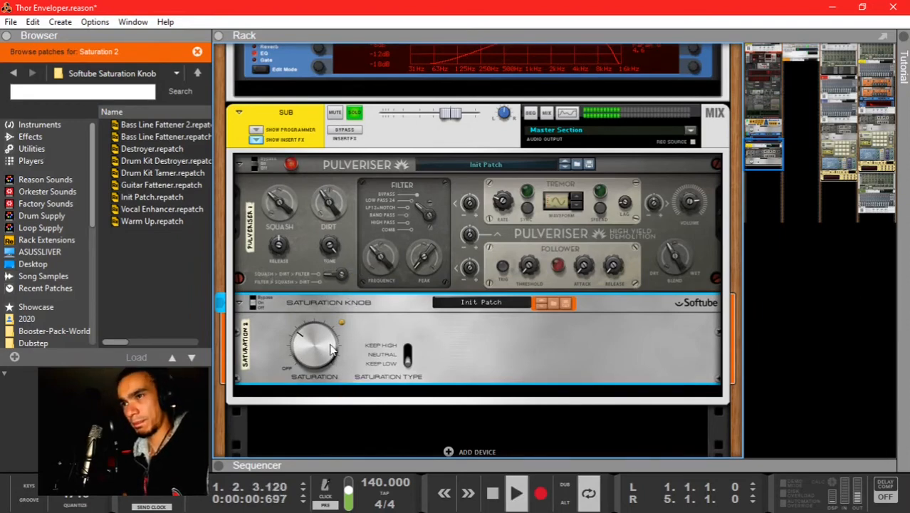
Step: Audition the processed sub and briefly check its frequency content in the Spectrum EQ window
scroll(370, 203, up, 2)
scroll(416, 235, up, 4)
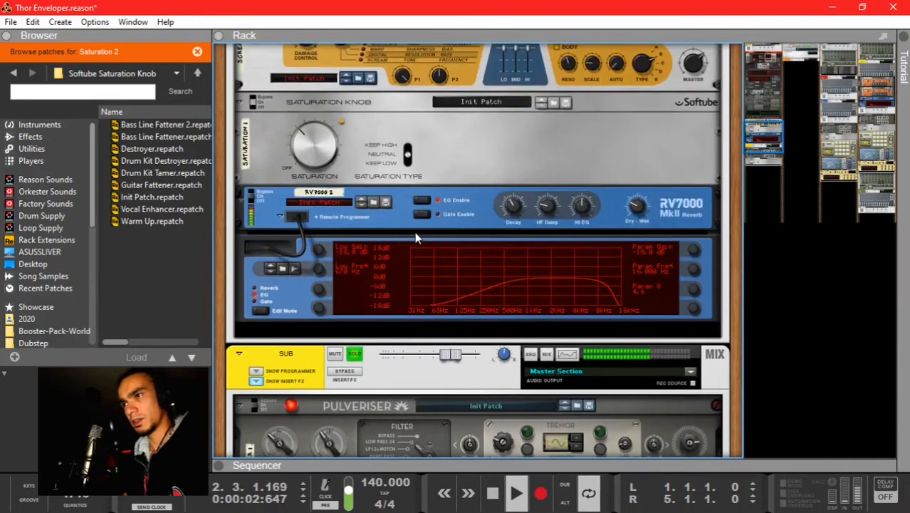
key(F2)
key(F2)
key(space)
Step: Set the octave of Thor's oscillator 3 to 3 and start playback
scroll(376, 240, up, 6)
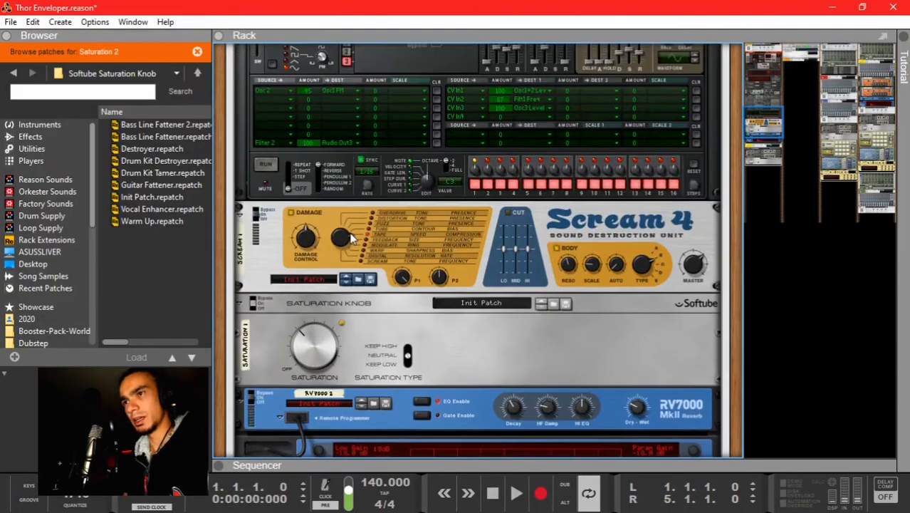
scroll(288, 213, up, 1)
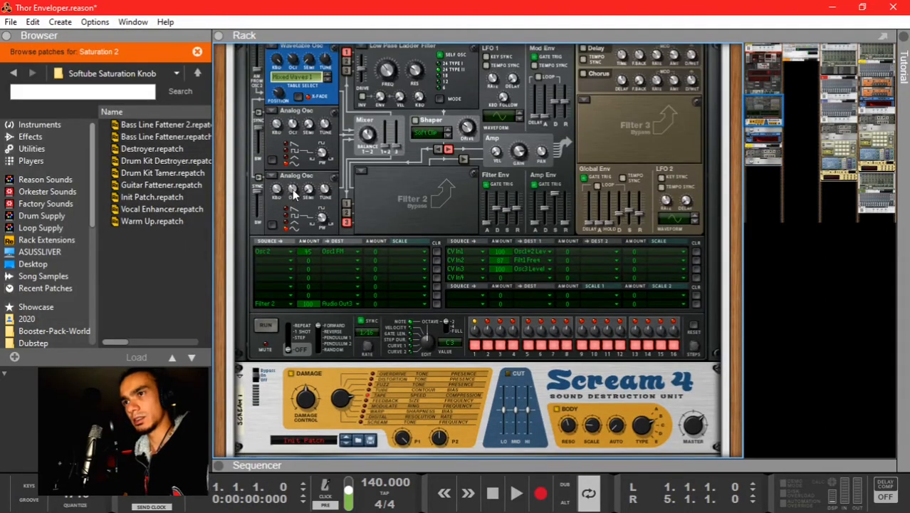
click(293, 192)
mouse_move(293, 193)
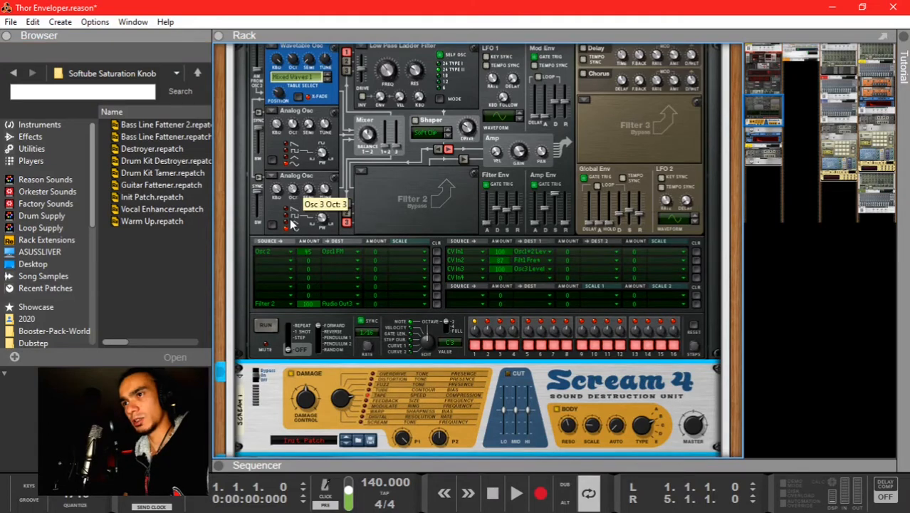
key(space)
Step: Audition the patch while looking over Thor, its effects chain and the Europa envelopes
scroll(445, 223, down, 6)
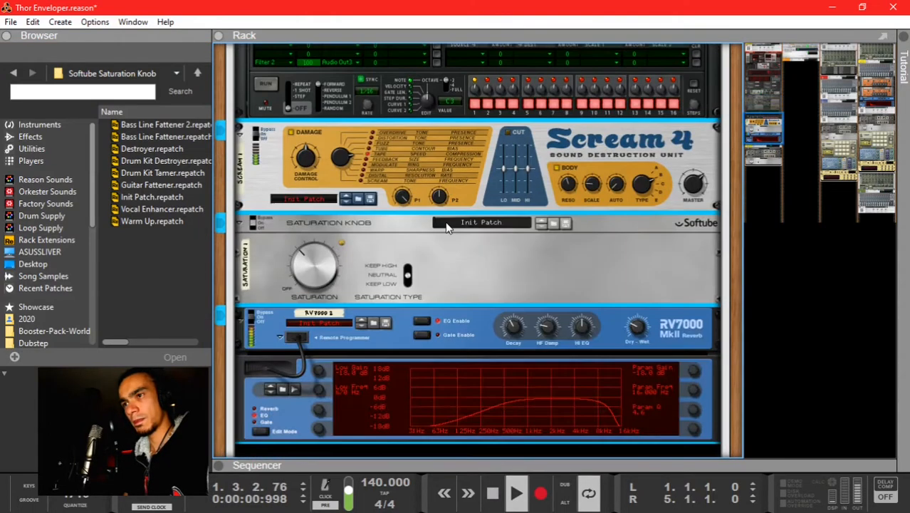
scroll(445, 226, up, 19)
key(space)
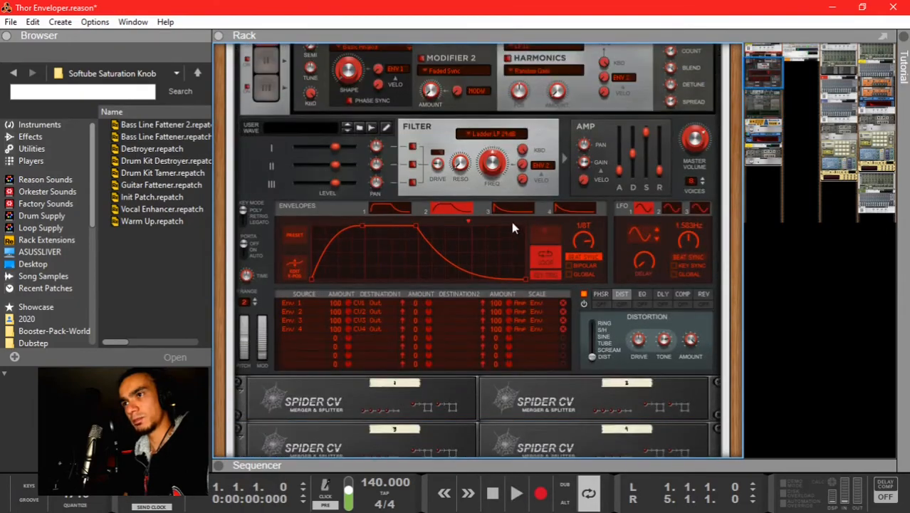
scroll(463, 249, down, 8)
key(space)
scroll(462, 247, down, 7)
key(space)
scroll(462, 247, up, 12)
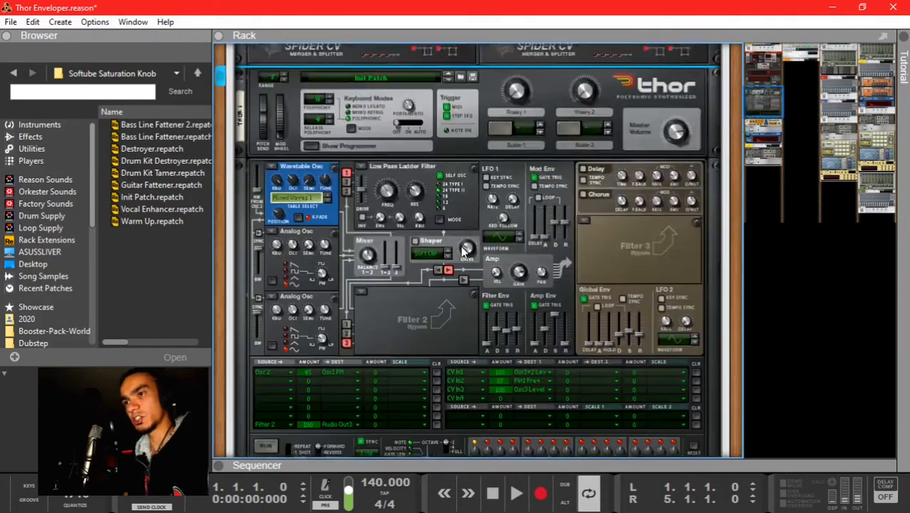
Step: Reshape Europa's envelope 3 with a ramped attack, an added point forming a full-level plateau, and a curved decay
scroll(462, 242, up, 3)
click(508, 208)
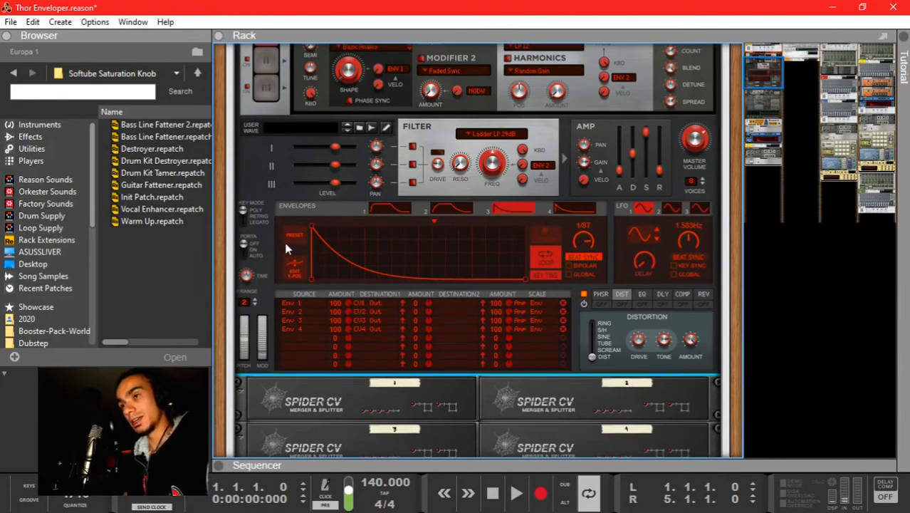
drag(312, 228, 333, 230)
key(space)
double_click(391, 222)
drag(396, 223, 438, 225)
drag(466, 252, 452, 253)
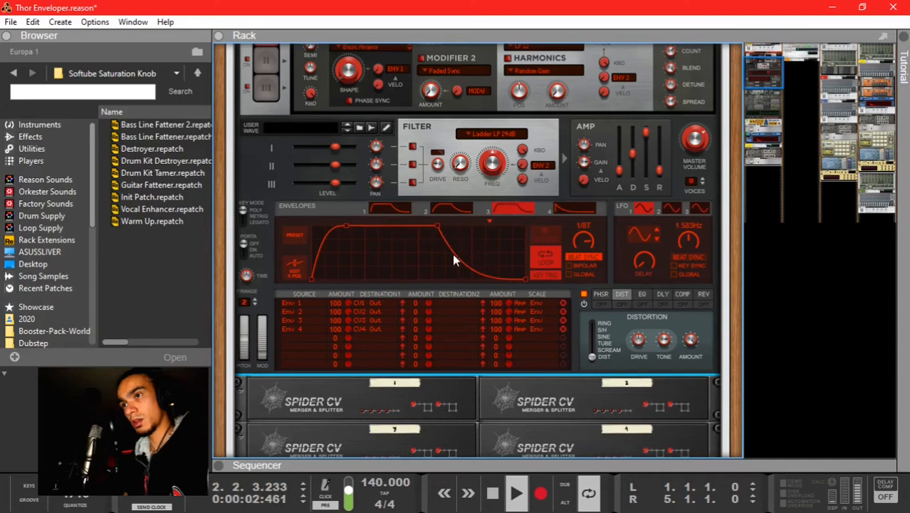
Step: Bend envelope 3's attack curve inward for a slower start and readjust the points at both ends of its plateau
drag(437, 223, 406, 227)
drag(318, 259, 355, 227)
drag(417, 226, 437, 225)
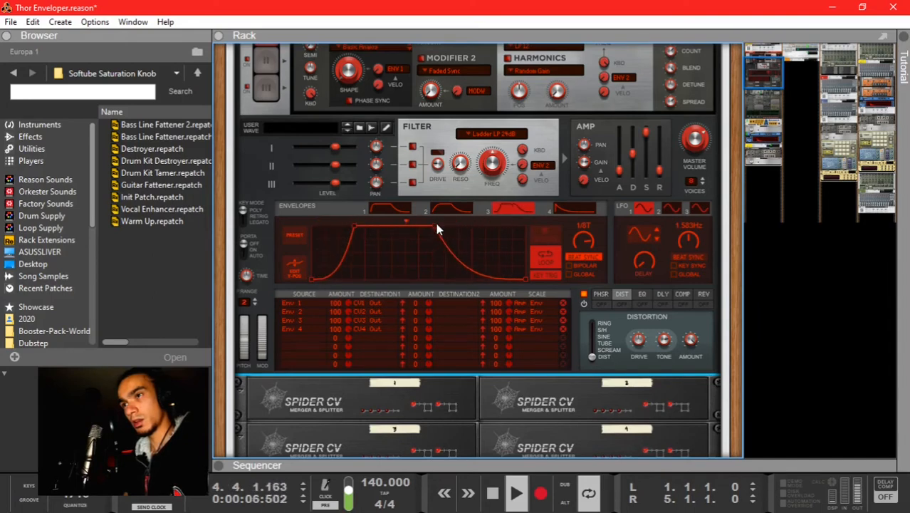
key(space)
Step: Compare the shapes of Europa's envelopes 1 and 3
click(387, 210)
click(512, 205)
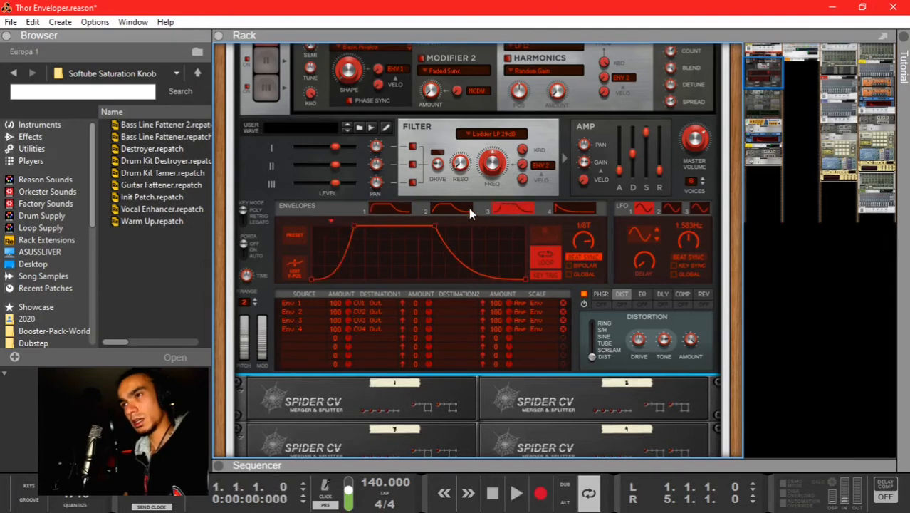
click(384, 211)
click(511, 210)
click(388, 205)
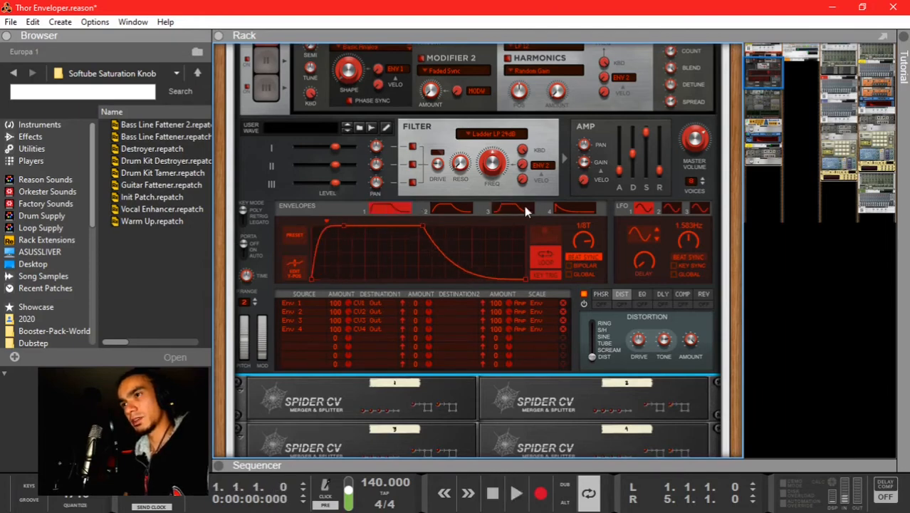
click(524, 208)
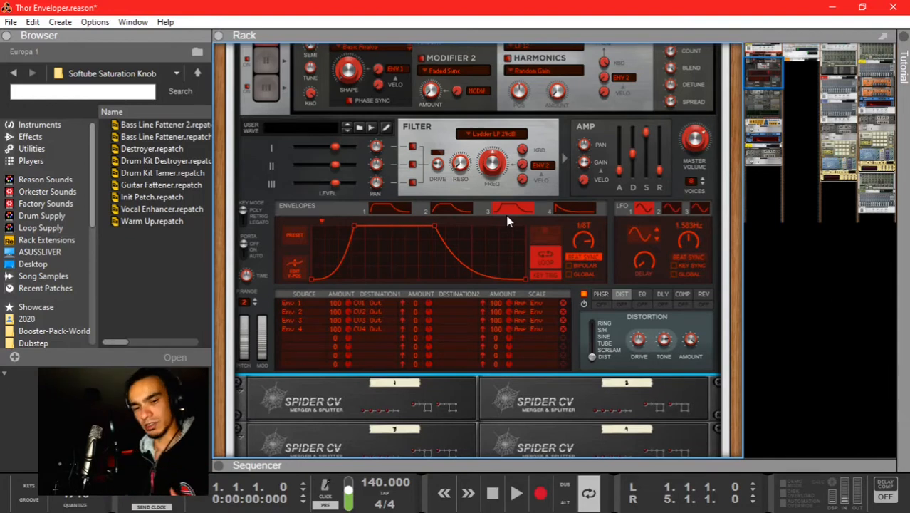
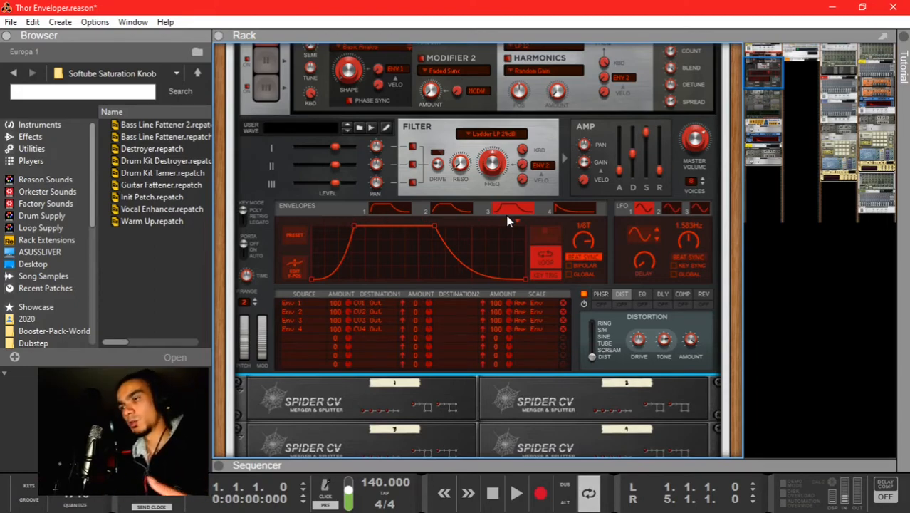
Step: Audition the SUB channel in solo while looking over its Pulveriser and Saturation Knob effects
scroll(505, 215, down, 5)
key(space)
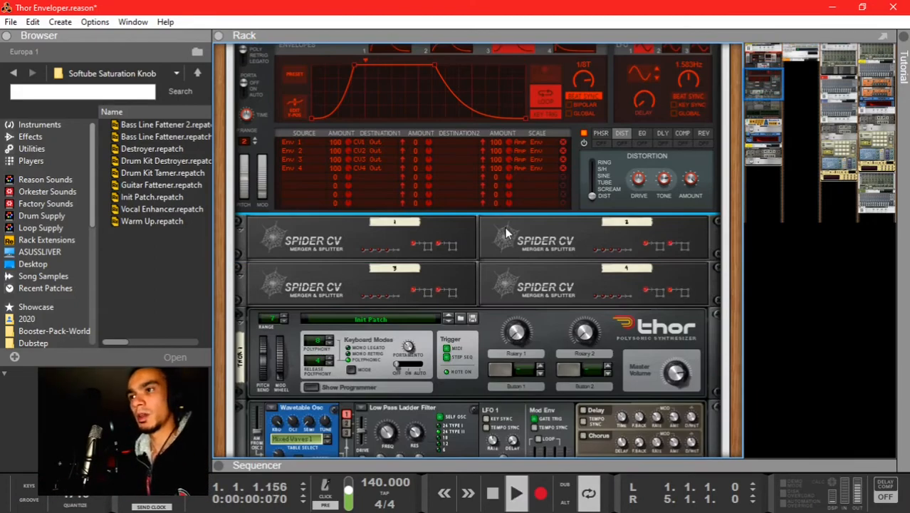
scroll(448, 232, down, 15)
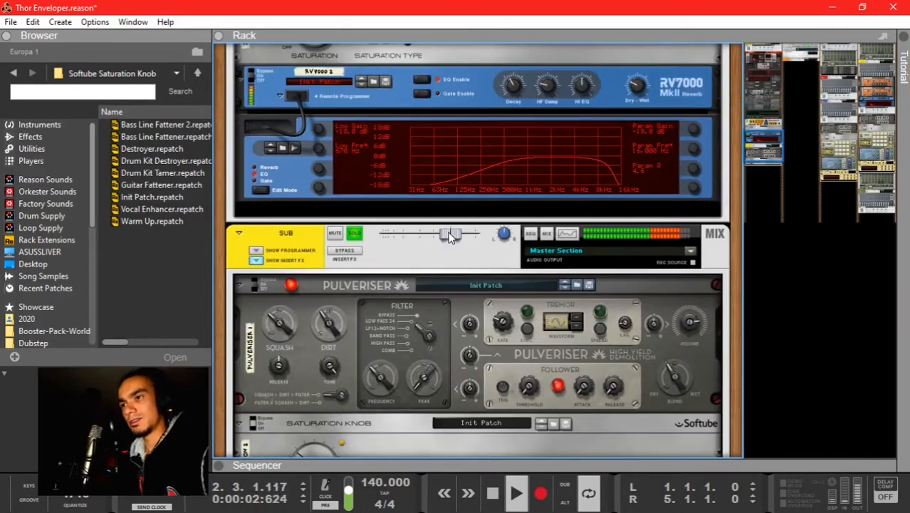
scroll(370, 208, down, 3)
key(space)
click(432, 141)
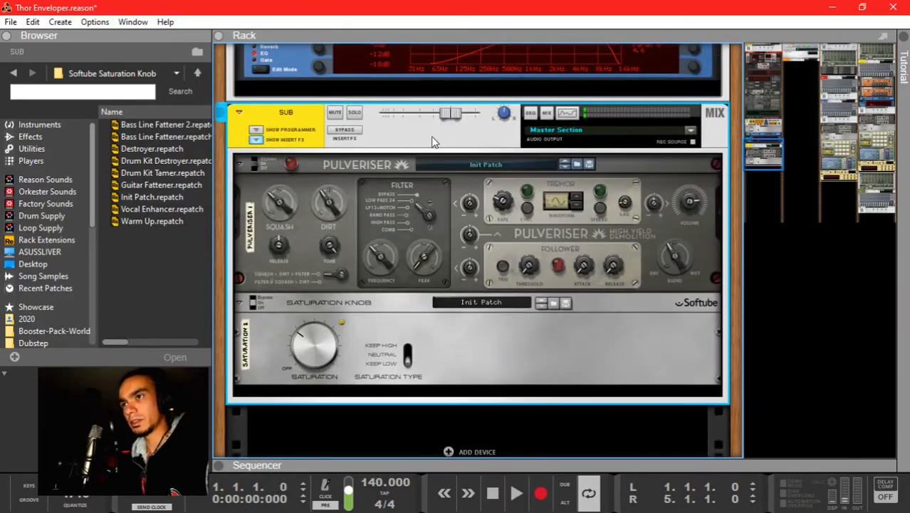
Step: Audition the full patch while looking over Europa, the Thor oscillators and routing, and the Scream 4
scroll(398, 208, up, 15)
key(space)
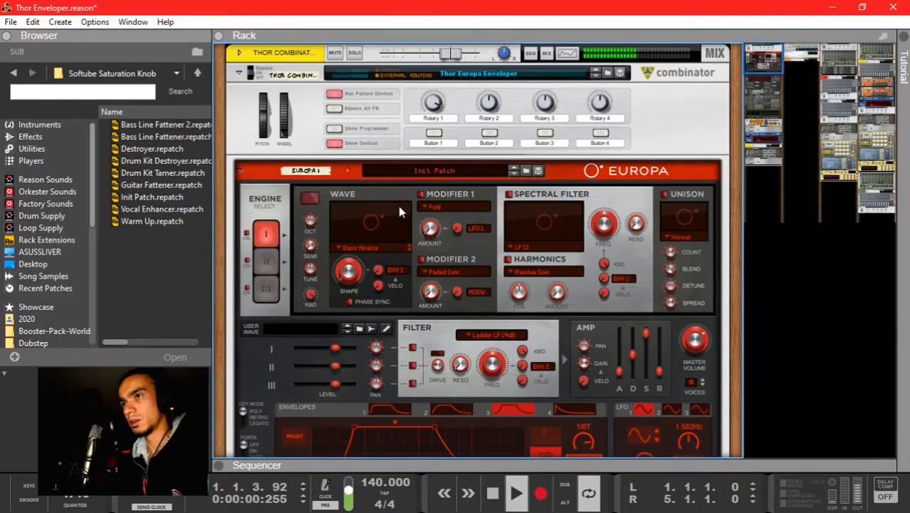
scroll(483, 239, down, 8)
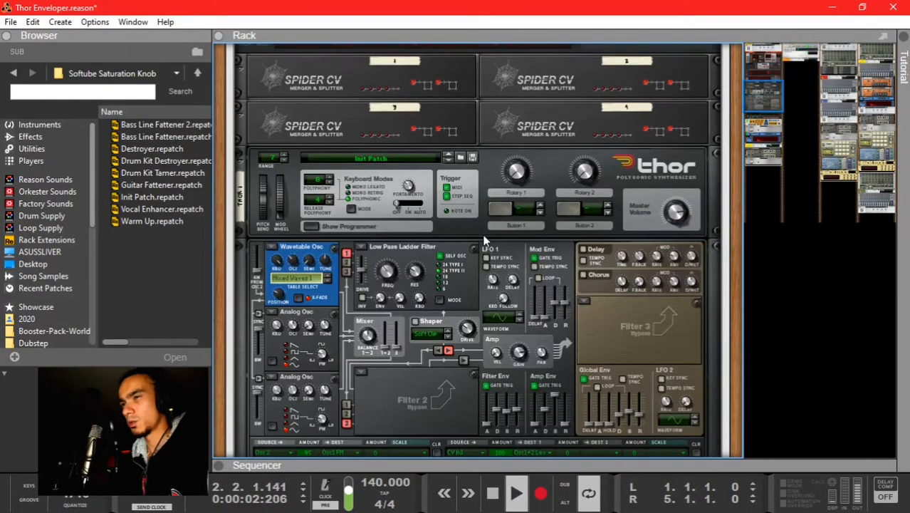
key(space)
scroll(320, 292, down, 3)
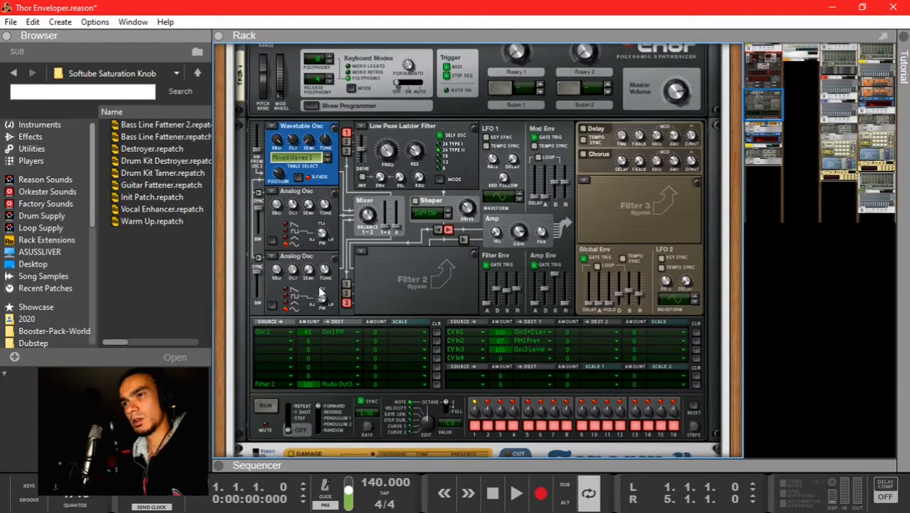
scroll(320, 292, down, 5)
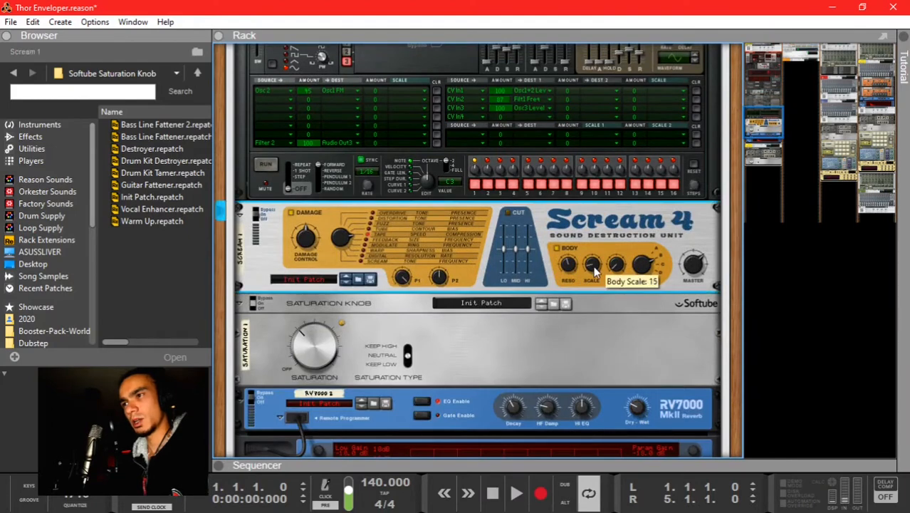
key(space)
scroll(332, 322, up, 5)
key(space)
scroll(332, 320, up, 3)
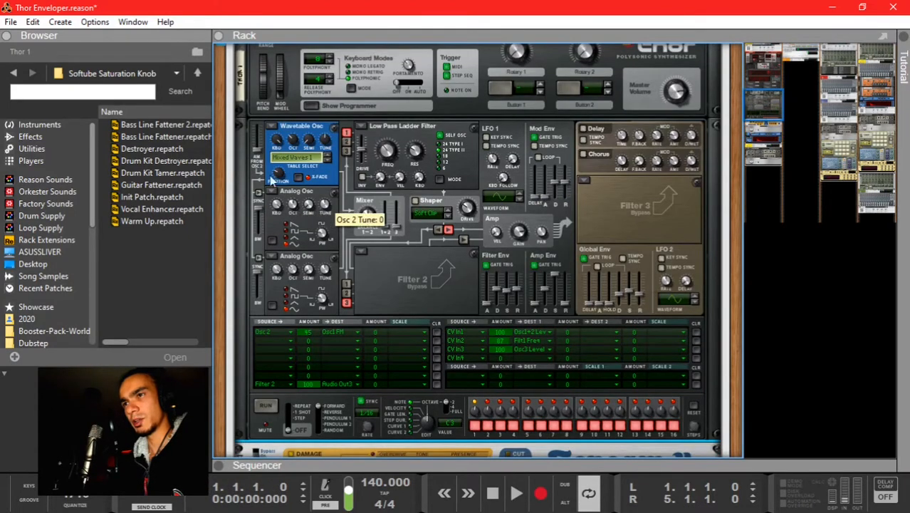
Step: Set Thor's oscillator 2 octave to 3 and audition the change
key(space)
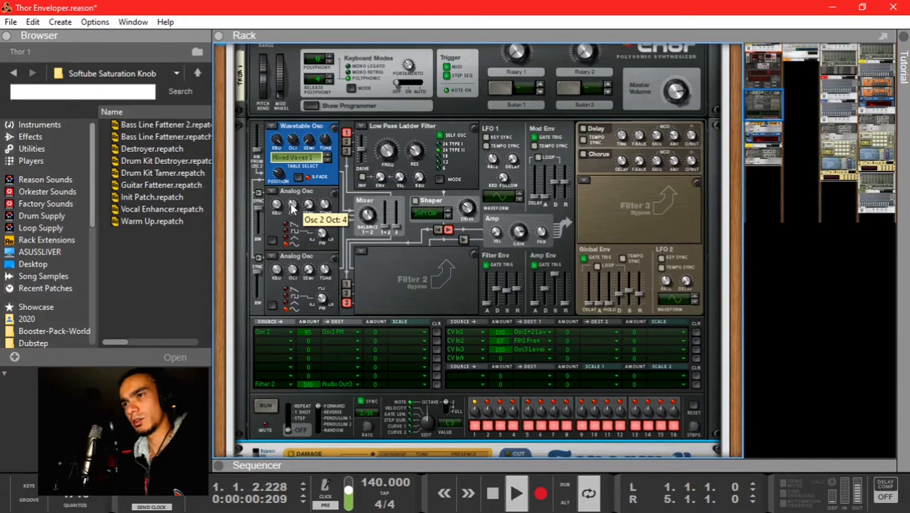
key(space)
key(space)
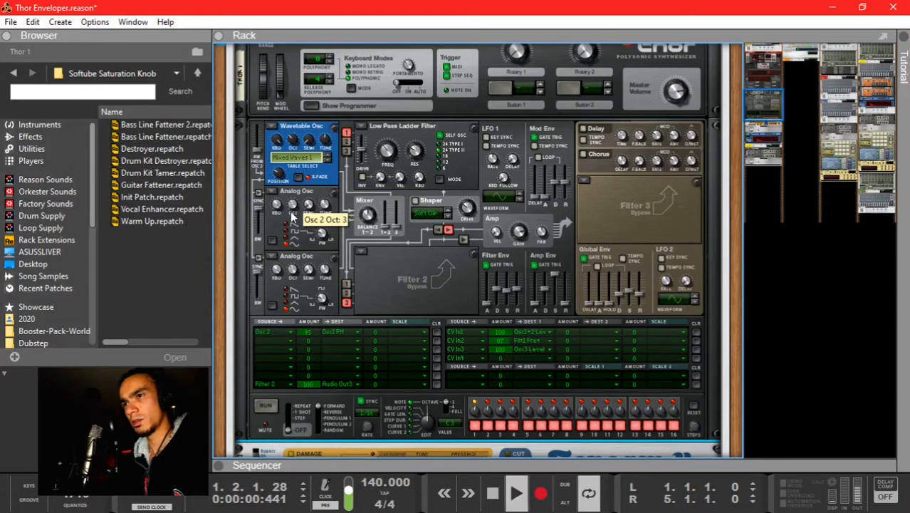
key(space)
key(space)
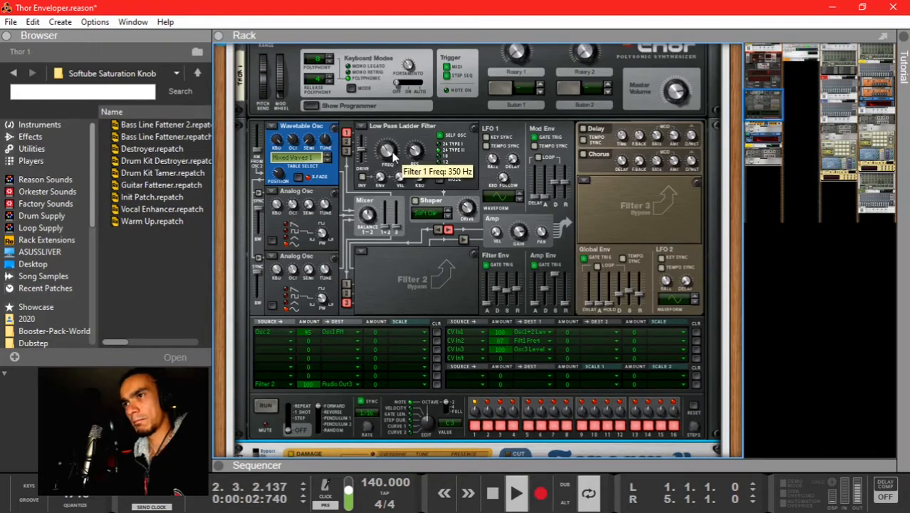
Step: Readjust Thor's CV In2 modulation amount on filter 1 frequency, trying 64 and 81, and audition it
key(space)
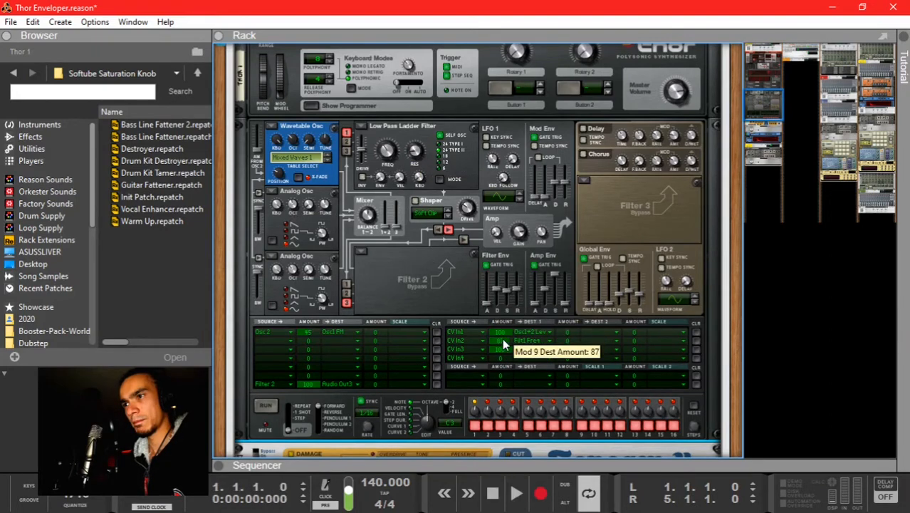
drag(508, 356, 507, 339)
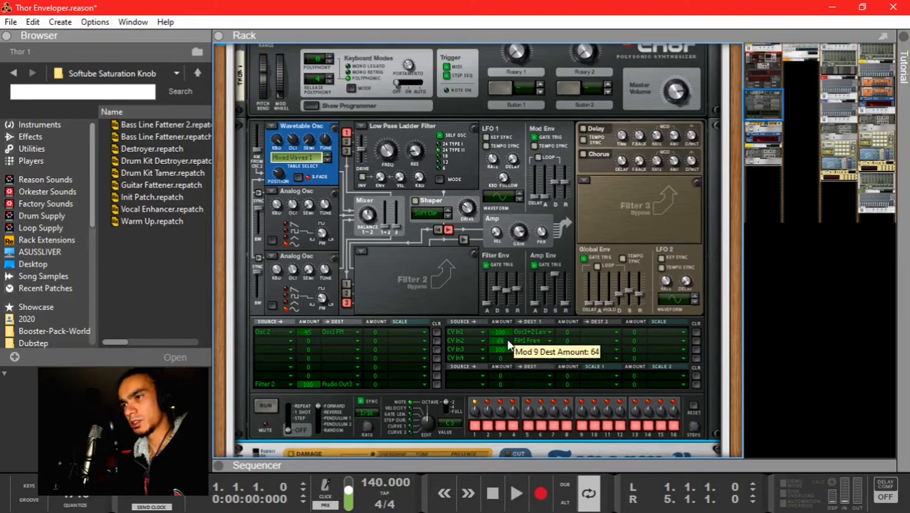
key(space)
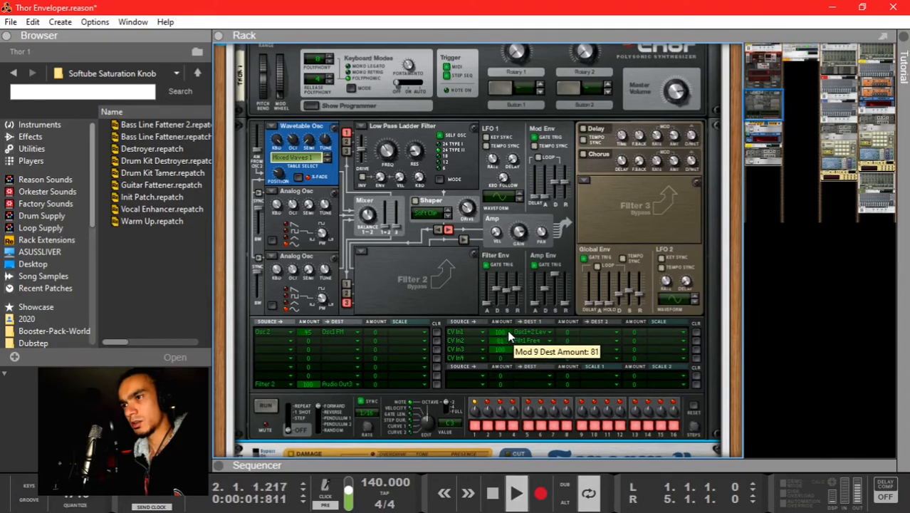
scroll(356, 230, down, 5)
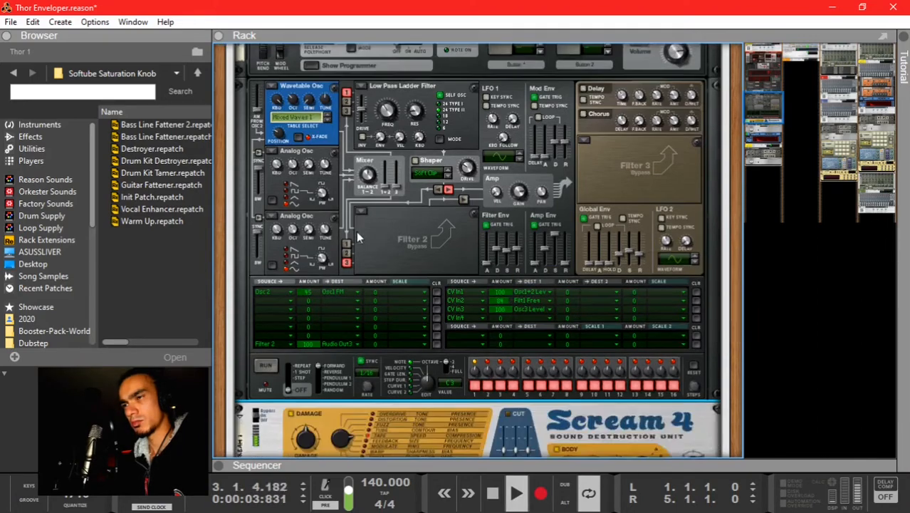
key(space)
Step: Create an automation lane for the Thor Combinator's Rotary 1 and enlarge the sequencer view
scroll(342, 238, up, 10)
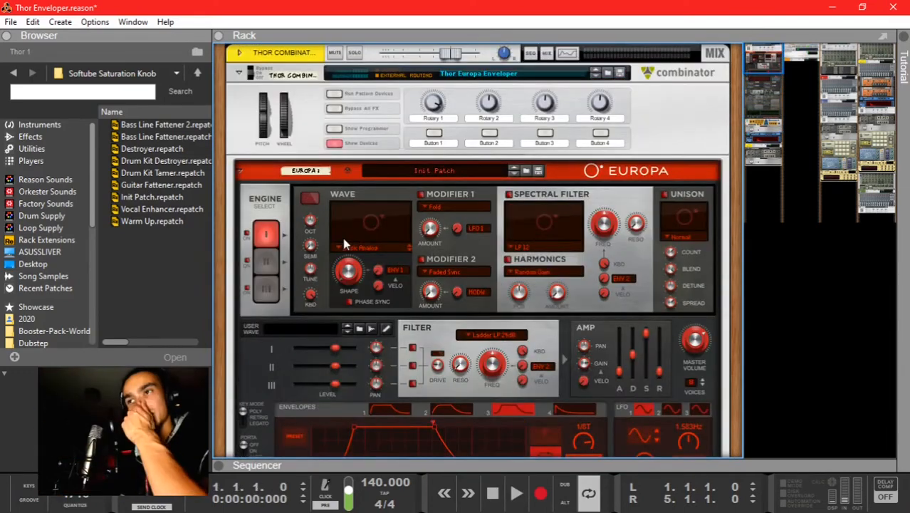
click(430, 104)
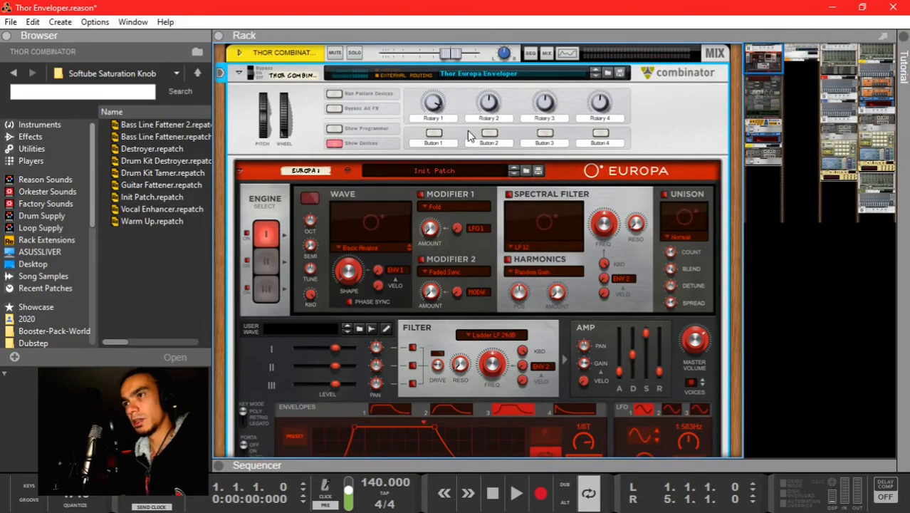
alt+click(432, 105)
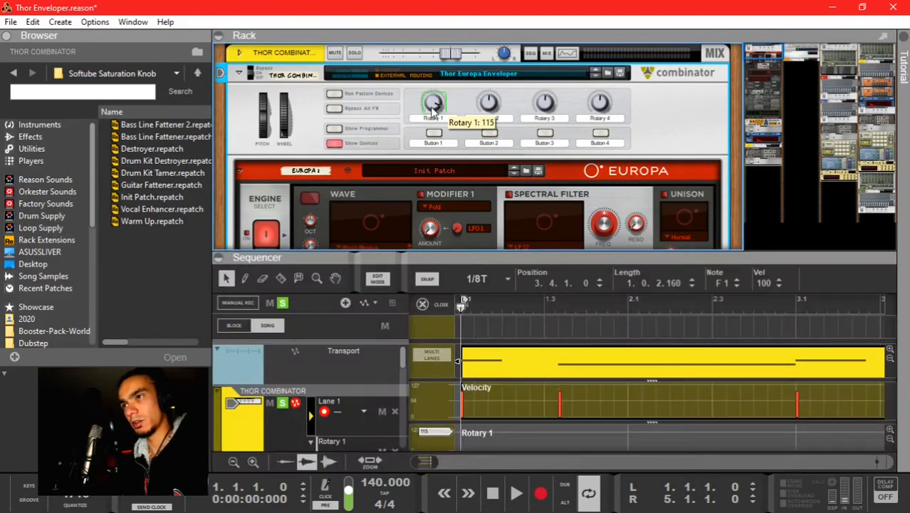
drag(491, 212, 502, 163)
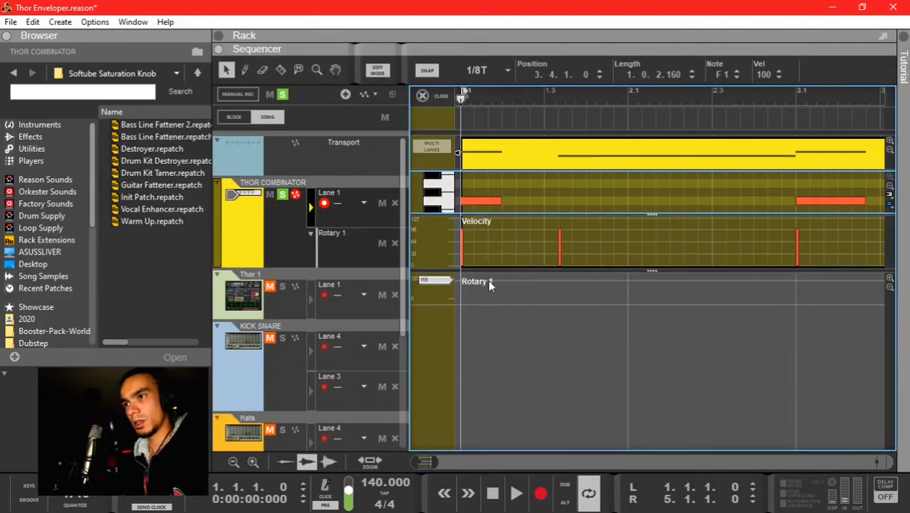
Step: Draw a one-beat Rotary 1 automation clip at the start of bar 1, held flat at 55
key(w)
mouse_move(502, 286)
mouse_down()
mouse_move(443, 288)
mouse_move(444, 299)
mouse_up()
key(e)
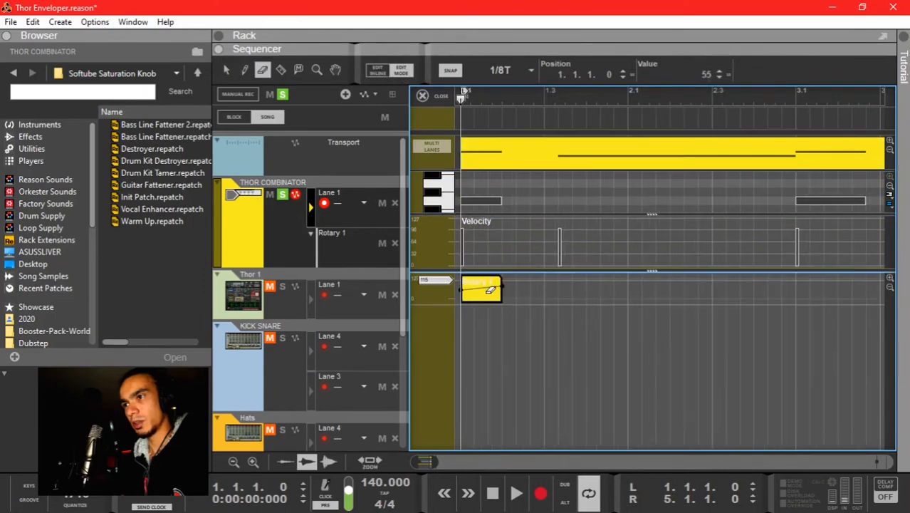
key(q)
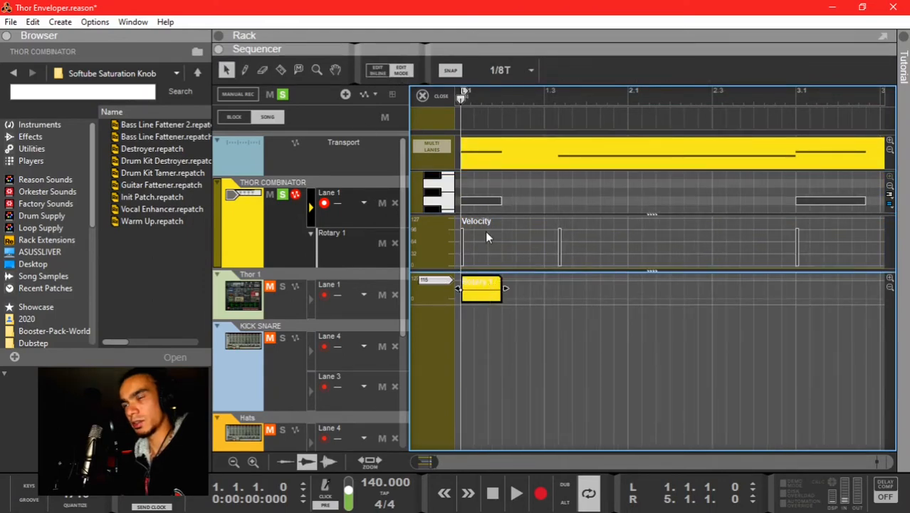
Step: Return to the arrangement and audition the first Rotary 1 automation clip with the bass notes
key(space)
key(space)
click(573, 308)
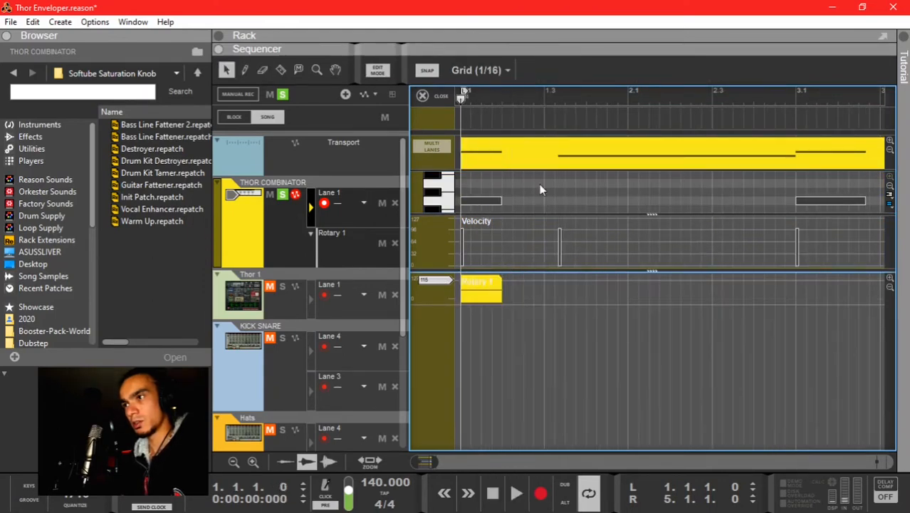
click(437, 100)
scroll(467, 255, up, 3)
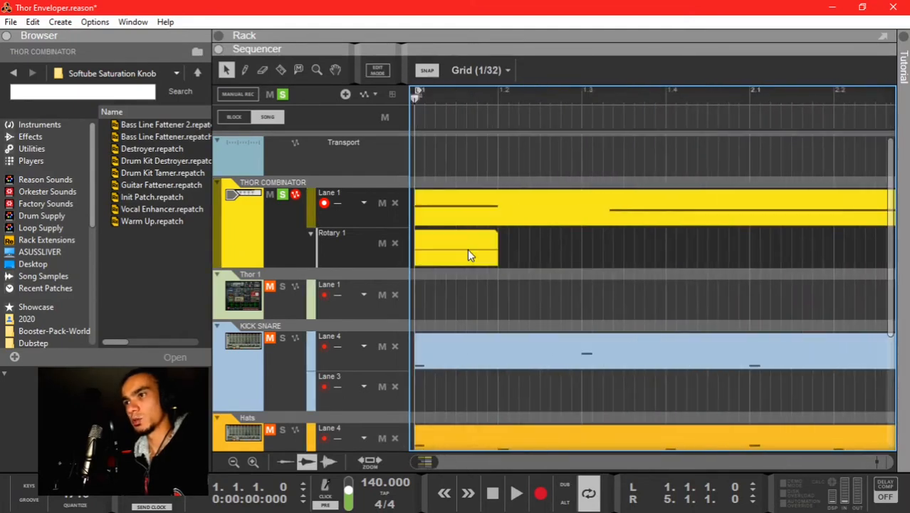
scroll(588, 254, down, 2)
key(space)
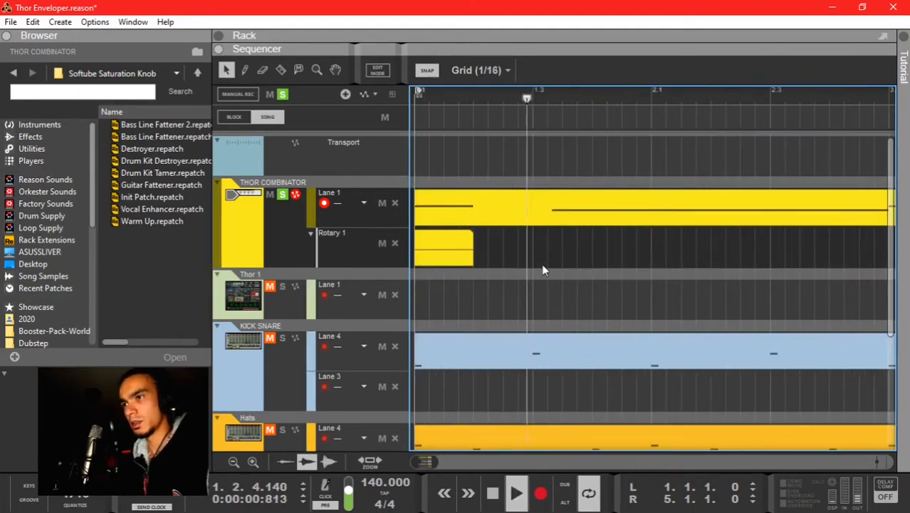
key(space)
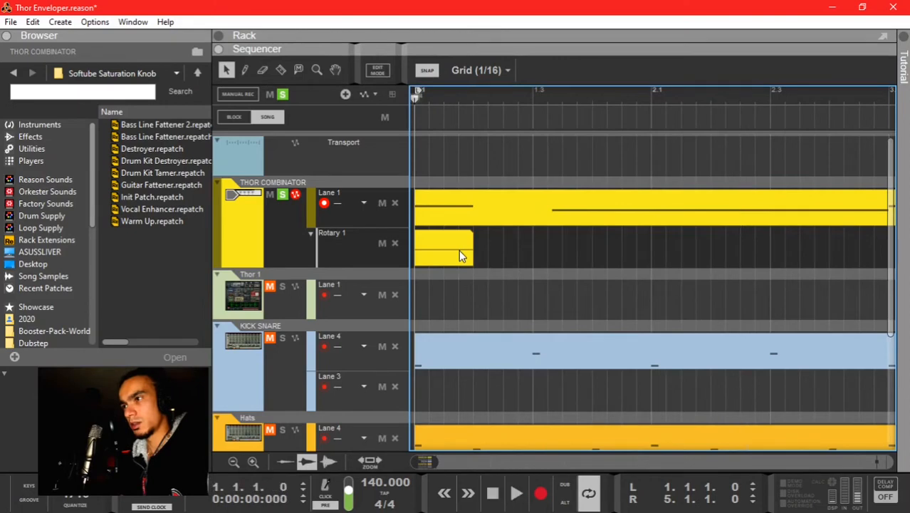
Step: Copy the Rotary 1 clip to 2.2.1.0 with the snap set to 1/8T, and audition the copy
drag(458, 249, 763, 240)
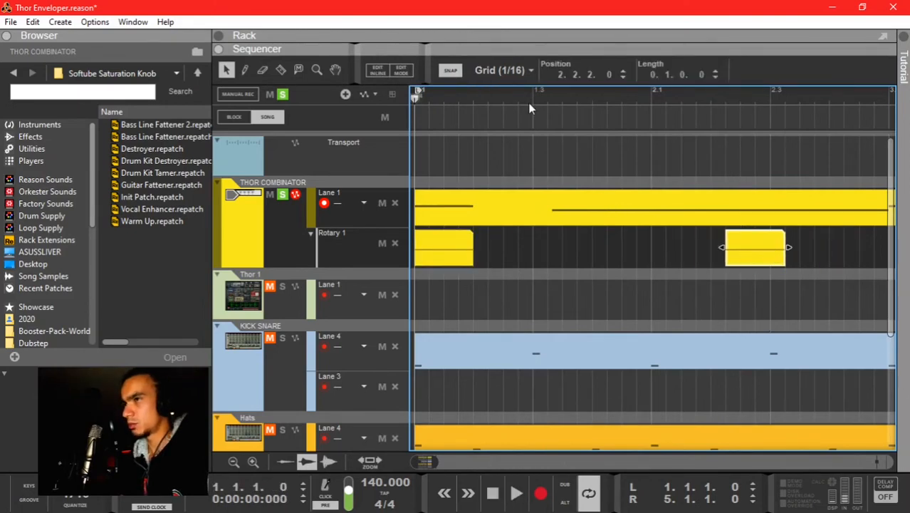
click(502, 69)
click(522, 157)
key(w)
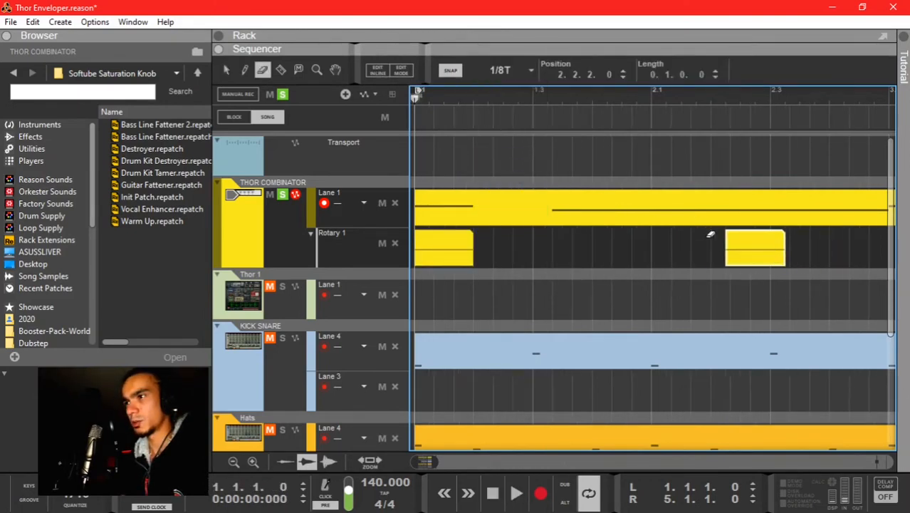
key(q)
mouse_move(751, 246)
mouse_down()
mouse_move(484, 247)
mouse_move(757, 258)
mouse_up()
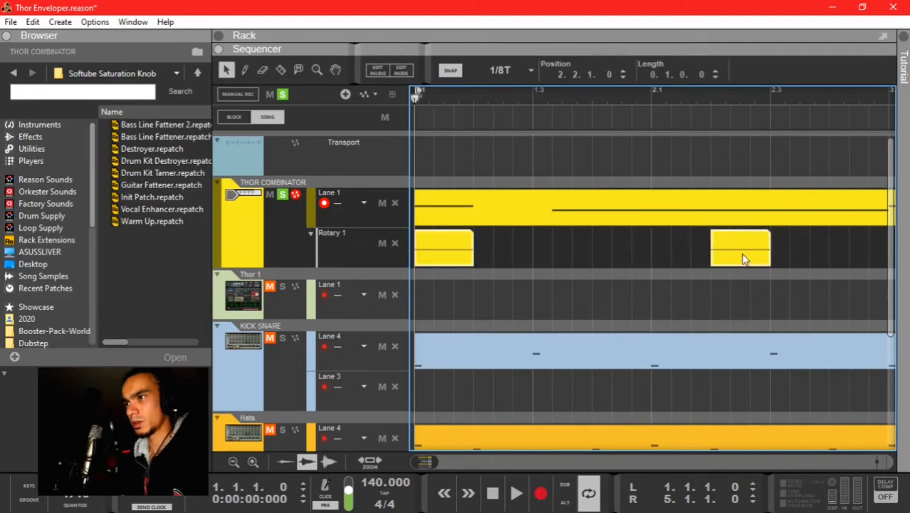
key(space)
click(753, 294)
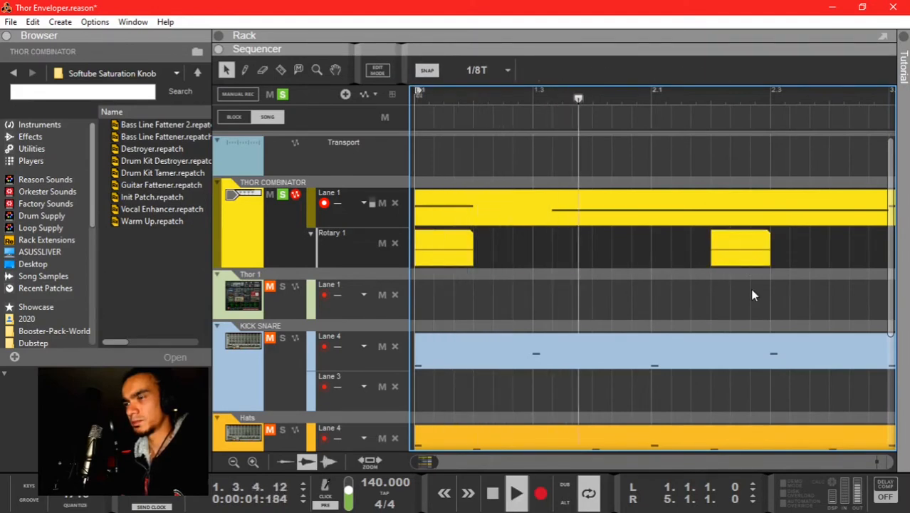
key(space)
Step: Raise the automation value in the second Rotary 1 clip to 77 and audition it
double_click(737, 253)
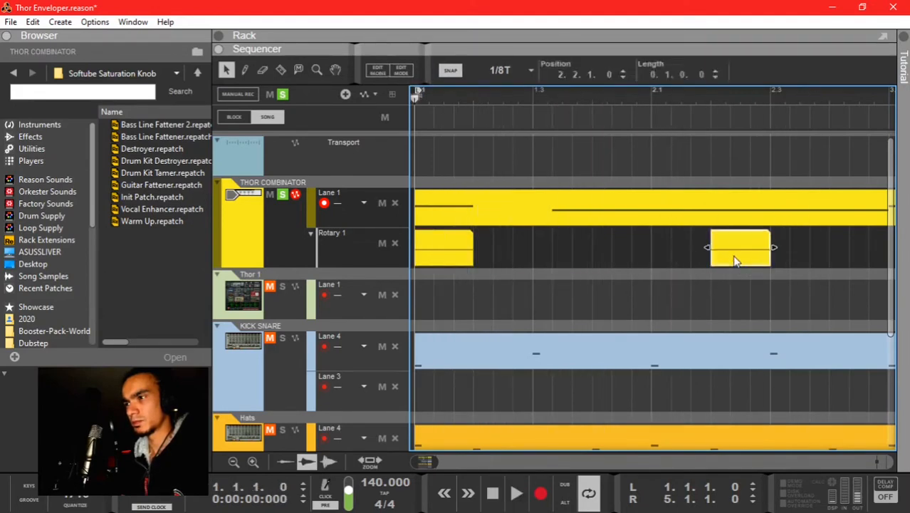
drag(716, 303, 716, 299)
key(space)
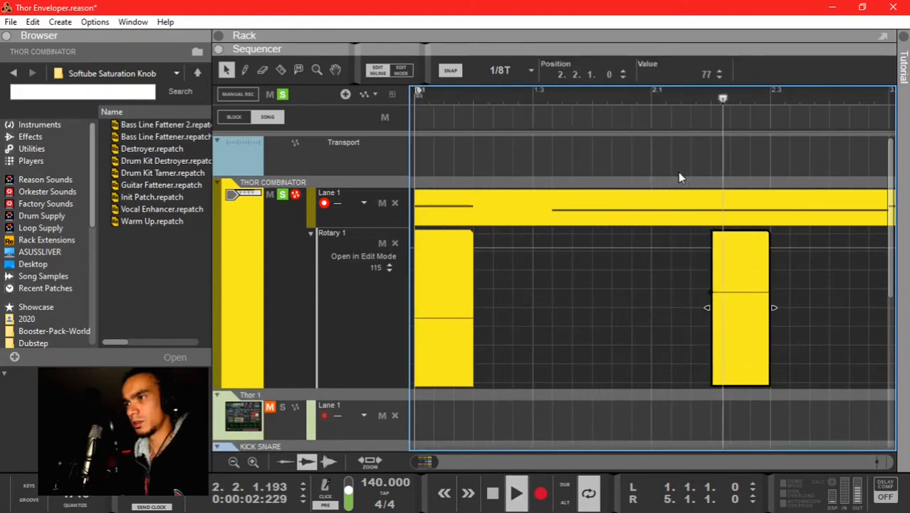
key(space)
Step: Move the second Rotary 1 clip one 1/8T step earlier, raise its value slightly more and audition it
double_click(731, 248)
drag(732, 247, 713, 255)
double_click(713, 255)
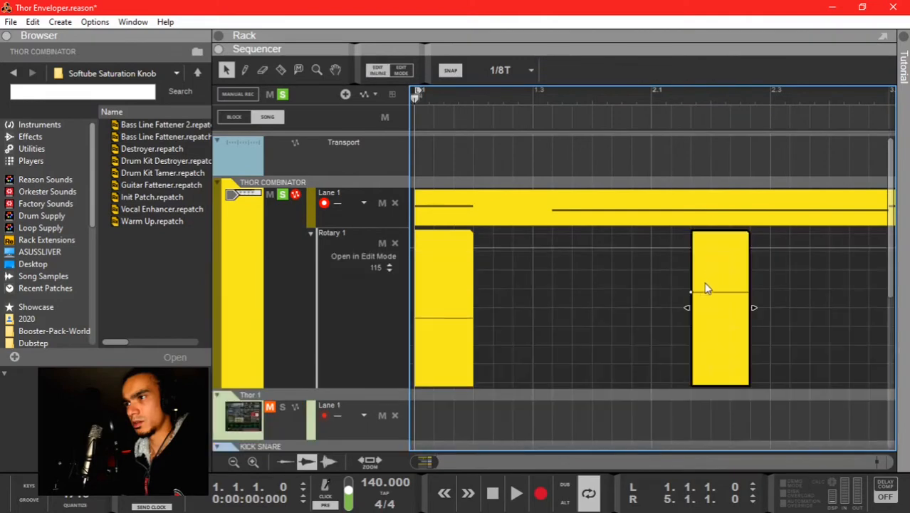
drag(693, 292, 693, 283)
key(space)
click(675, 147)
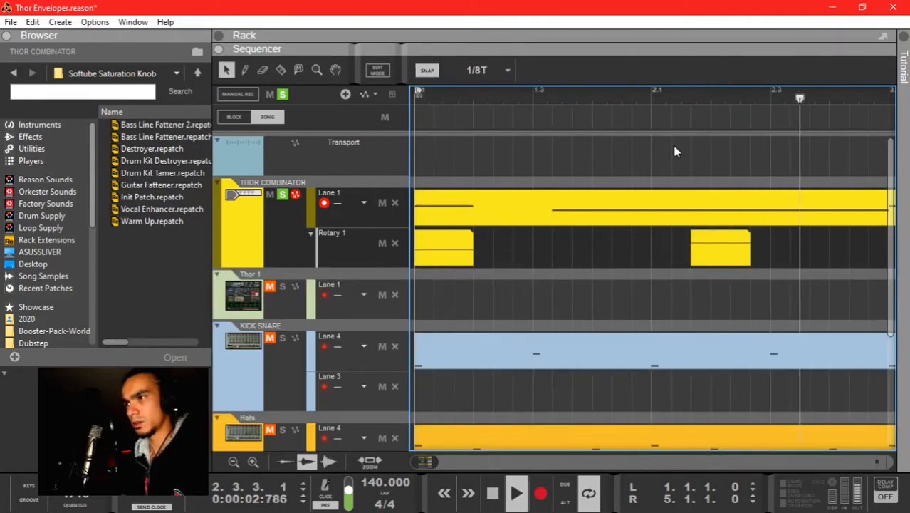
key(space)
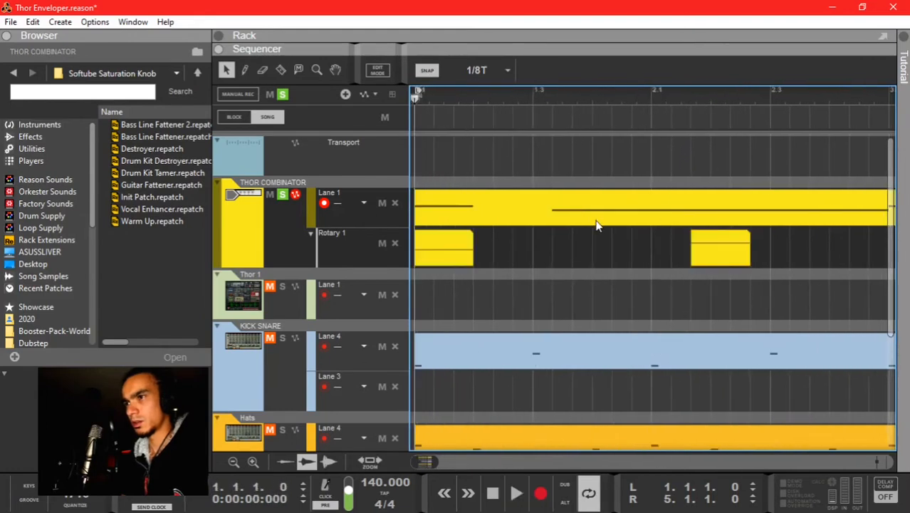
Step: Copy the second Rotary 1 automation clip to 3.2.1.0
drag(560, 253, 811, 252)
scroll(772, 249, up, 4)
scroll(770, 248, right, 3)
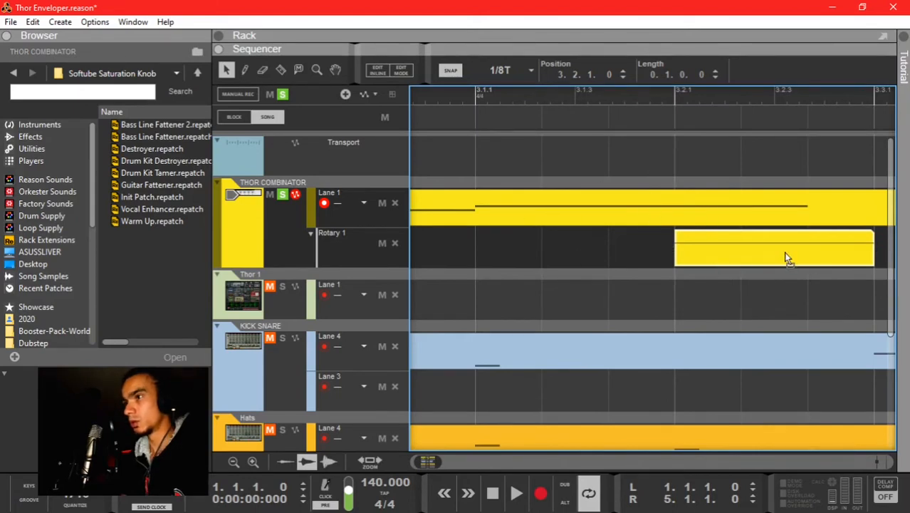
Step: Shift the third Rotary 1 clip one 1/8T step later and audition it against the bass notes
key(Right)
double_click(752, 211)
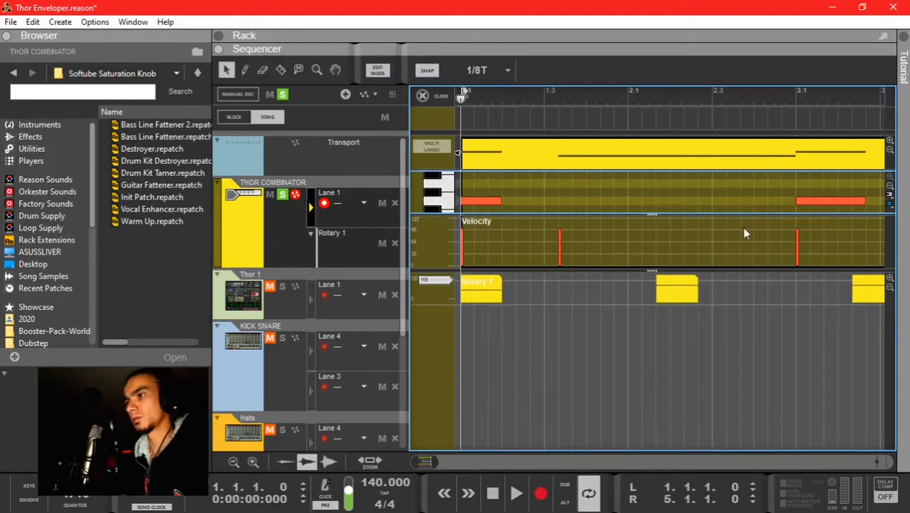
scroll(748, 221, right, 3)
scroll(708, 195, up, 3)
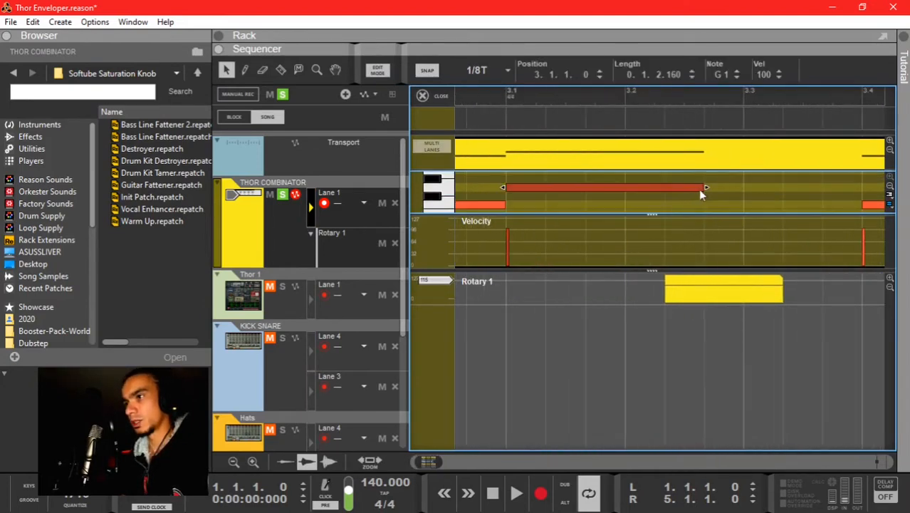
key(space)
scroll(654, 206, down, 3)
click(618, 183)
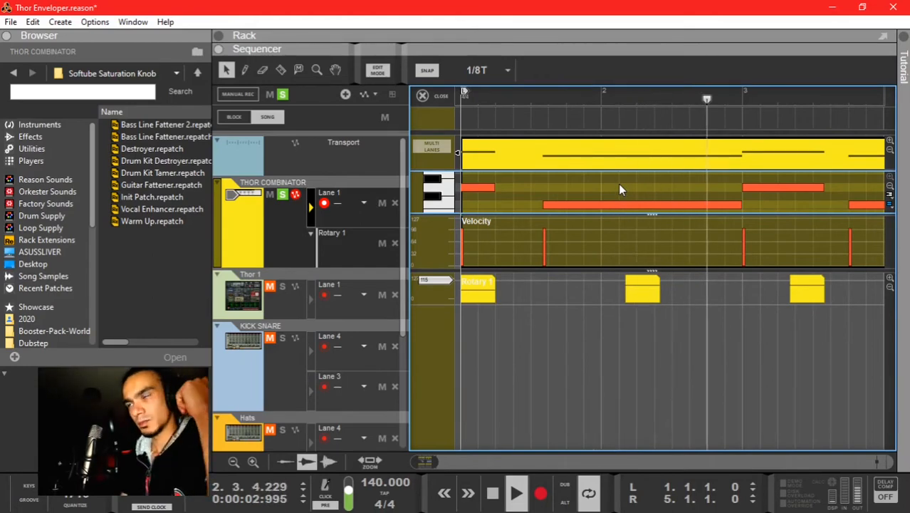
Step: Move the third Rotary 1 clip back to 3.2.1.0 and close the note clip's edit view
click(799, 287)
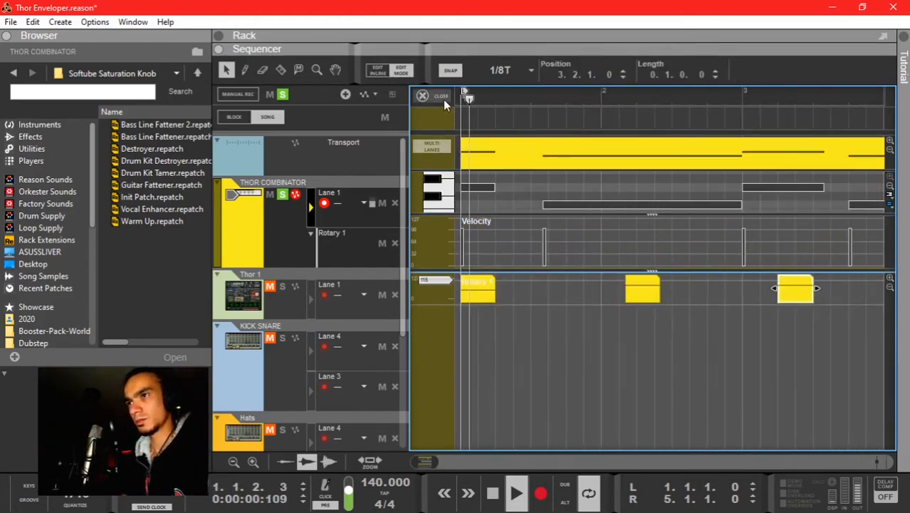
click(422, 95)
key(space)
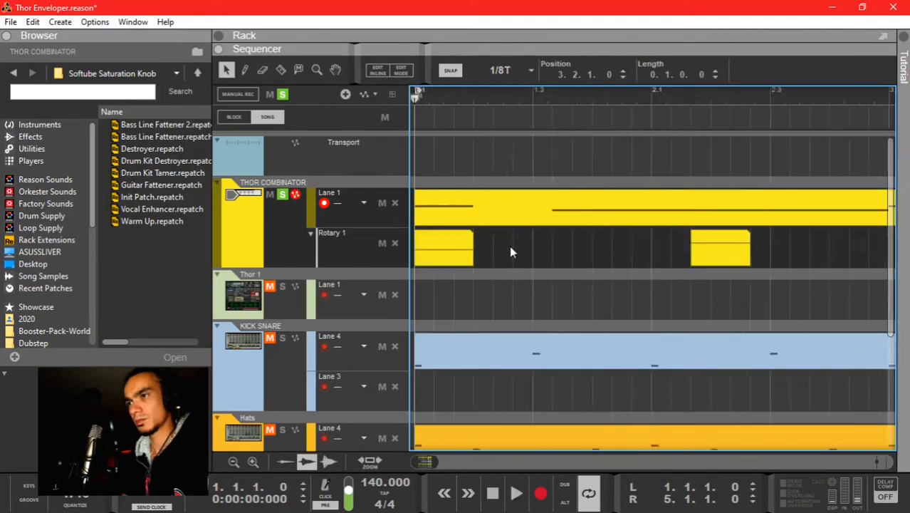
Step: Raise the automation value in the first Rotary 1 clip to slightly below the second clip's level and audition it
double_click(417, 258)
click(420, 324)
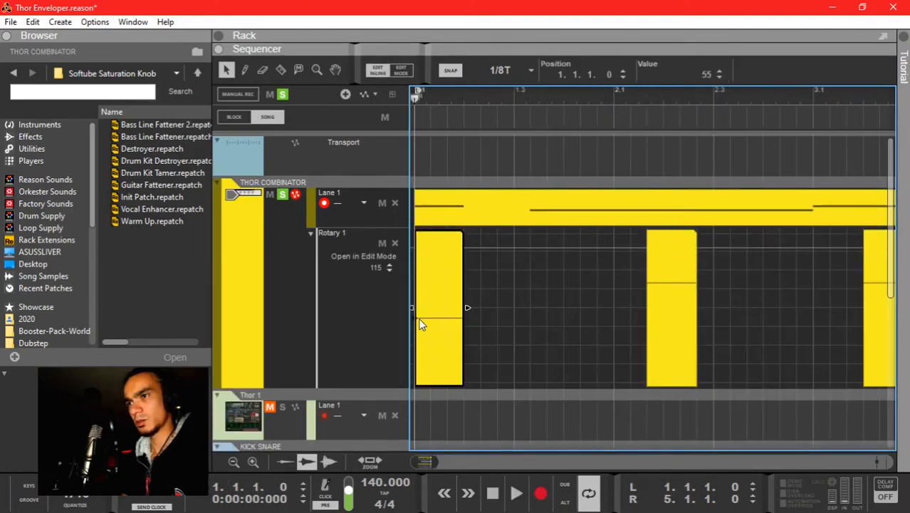
key(space)
click(529, 245)
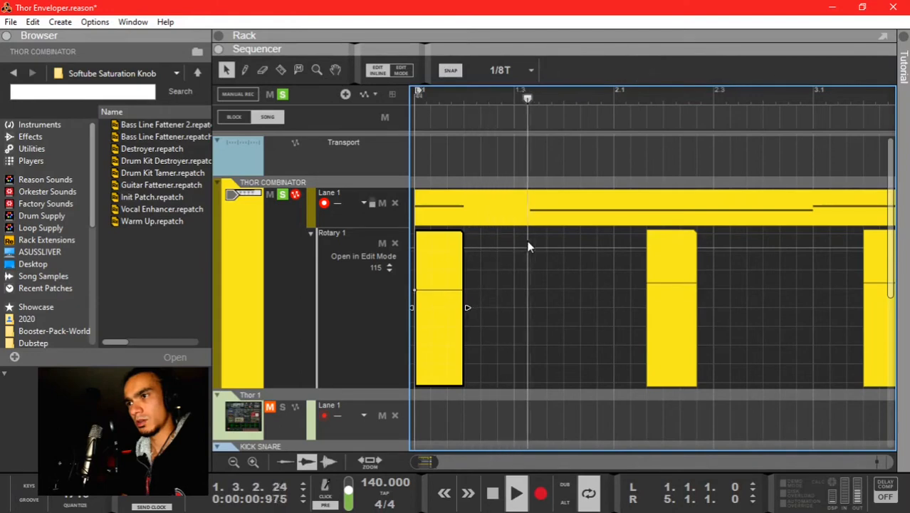
click(537, 173)
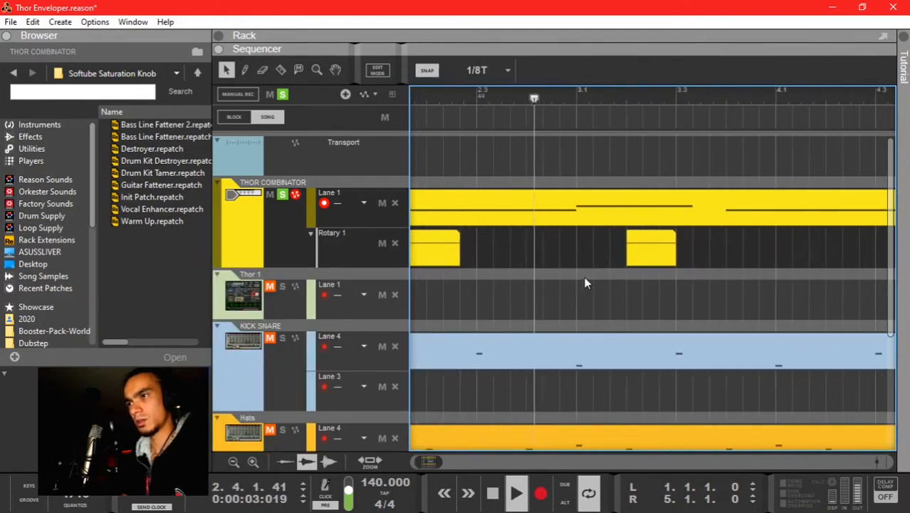
key(space)
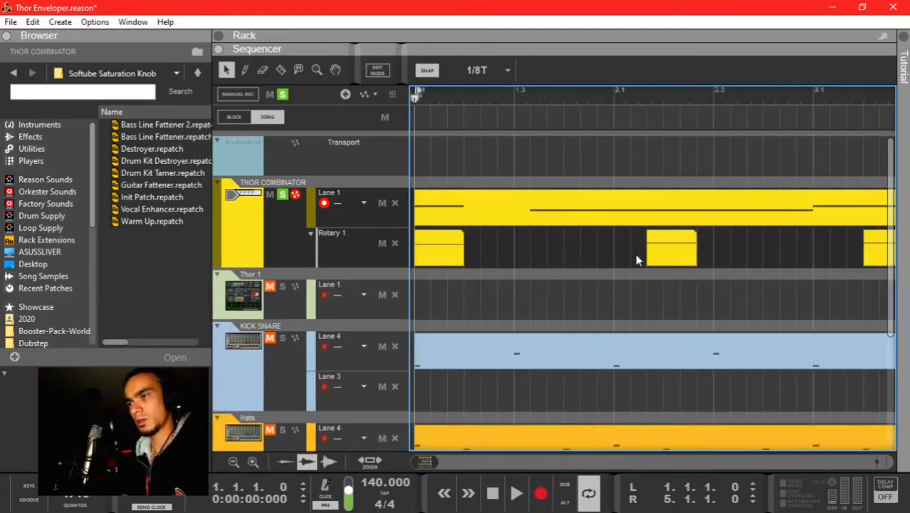
Step: Move the third Rotary 1 clip to 3.1.3.160 and audition it
scroll(673, 253, up, 3)
click(689, 251)
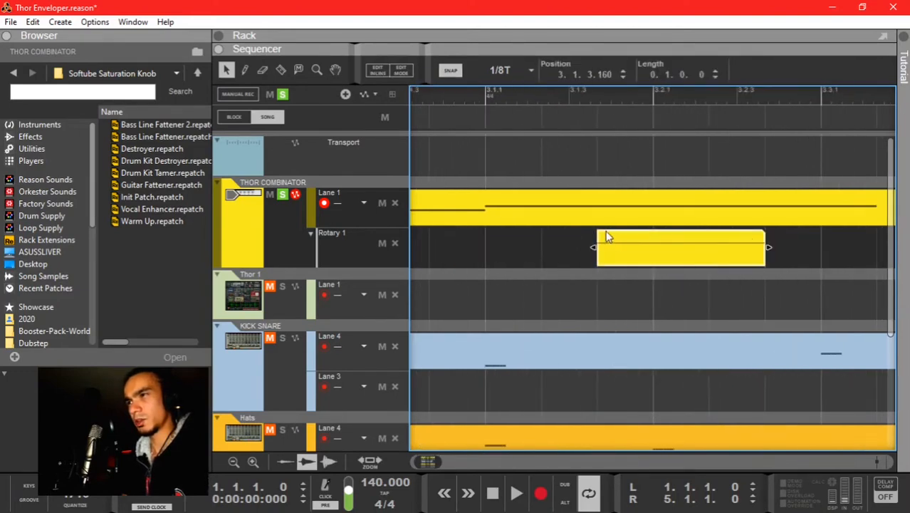
key(space)
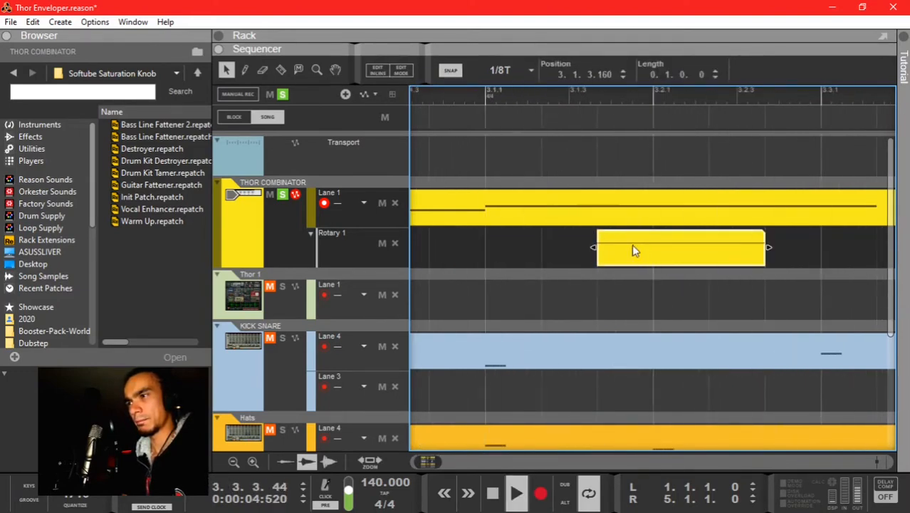
key(space)
Step: Trim the G1 bass note at 3.1.1.0 so it ends together with the third Rotary 1 clip, and audition the change
double_click(595, 205)
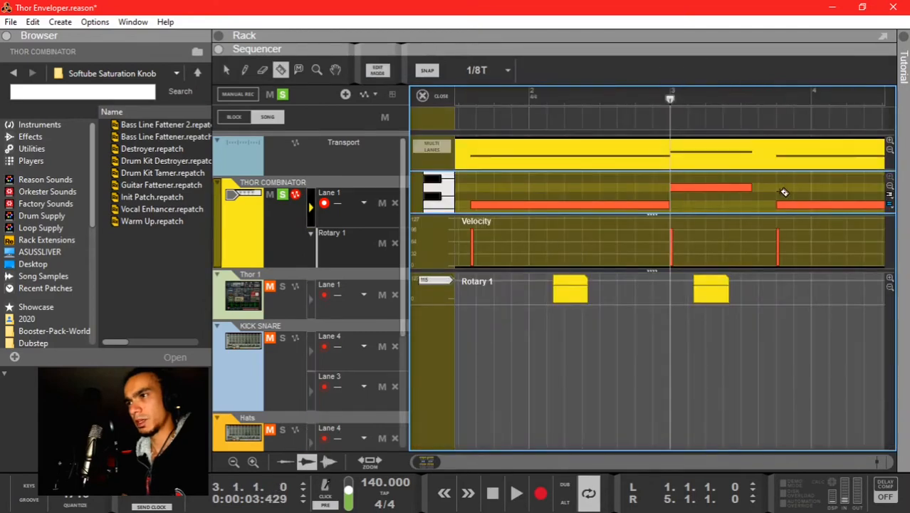
scroll(732, 194, up, 3)
key(e)
click(761, 188)
key(q)
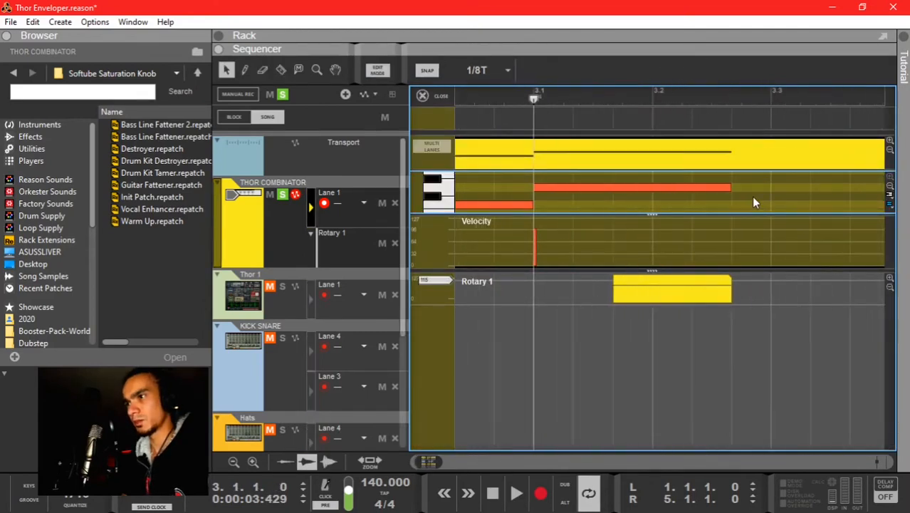
key(space)
scroll(754, 198, down, 3)
scroll(753, 198, right, 1)
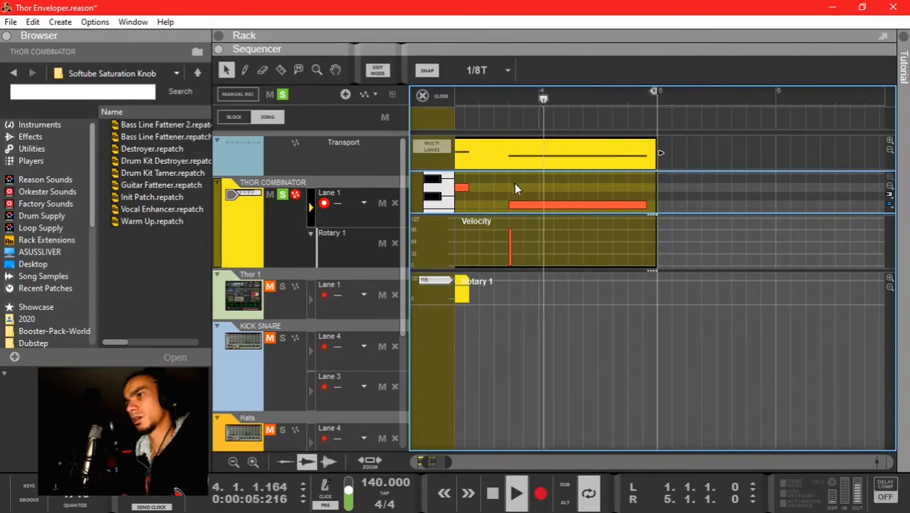
key(space)
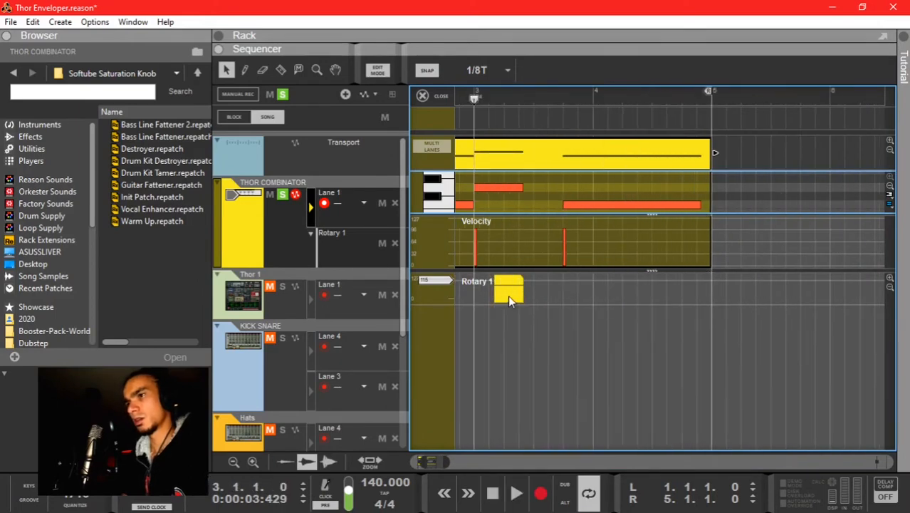
Step: Copy the third Rotary 1 clip to 4.3.3.160, over the end of the last bass note, and audition the copy
drag(507, 295, 691, 299)
key(ctrl+z)
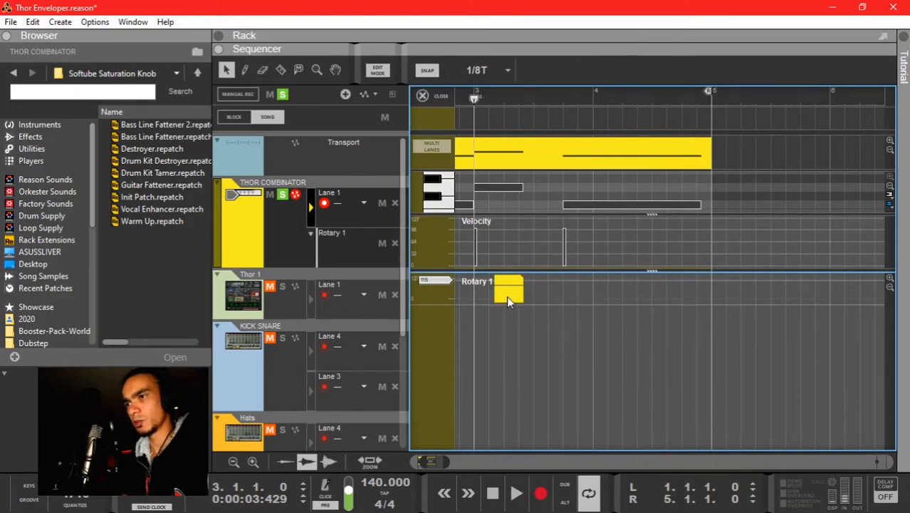
drag(507, 296, 692, 295)
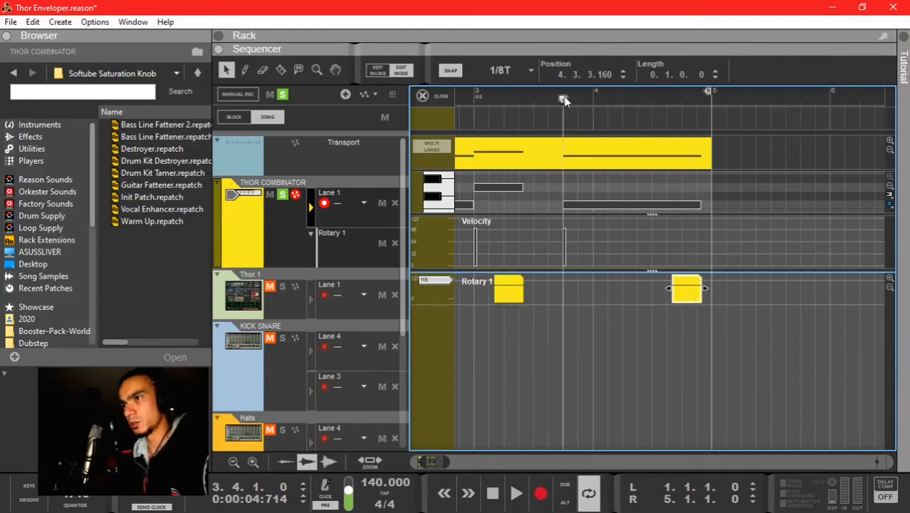
key(space)
click(764, 171)
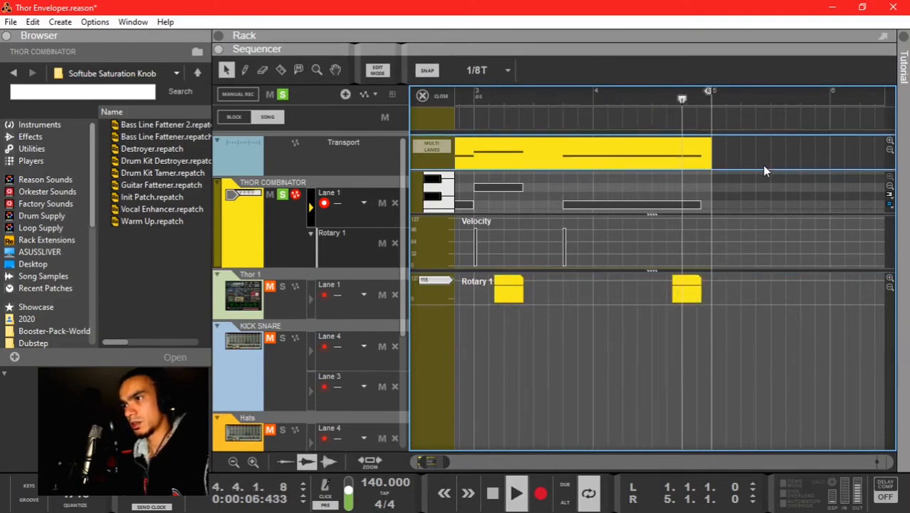
key(space)
Step: Move the last Rotary 1 clip to 4.4.1.0, audition it, and shift it another 1/8T step later
scroll(676, 297, right, 3)
scroll(595, 286, up, 2)
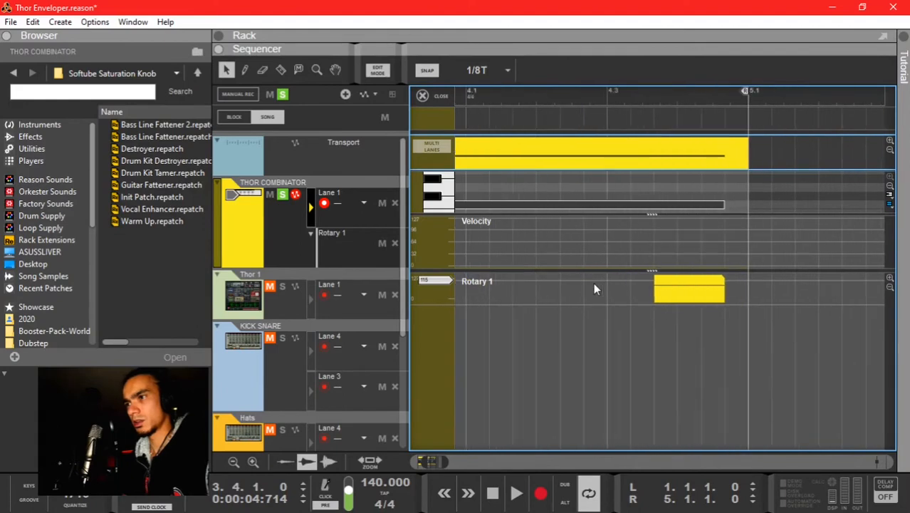
drag(697, 291, 715, 291)
key(space)
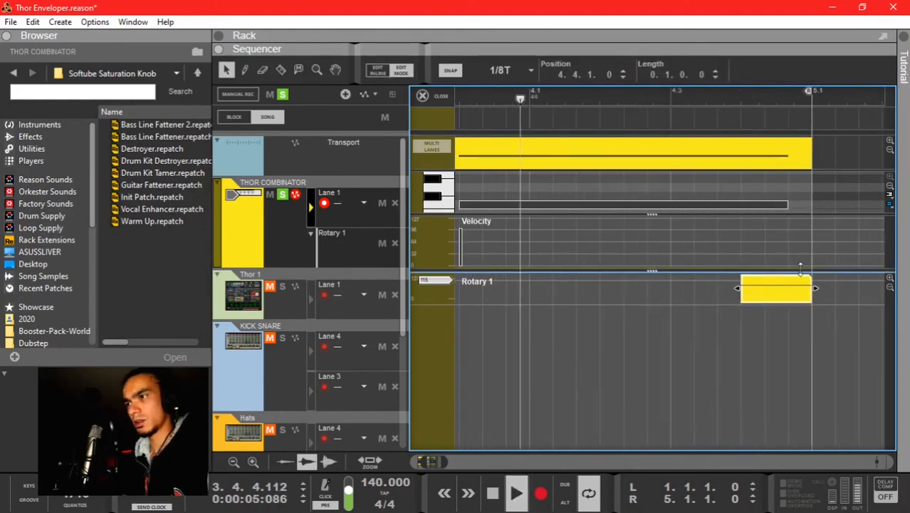
click(775, 337)
key(space)
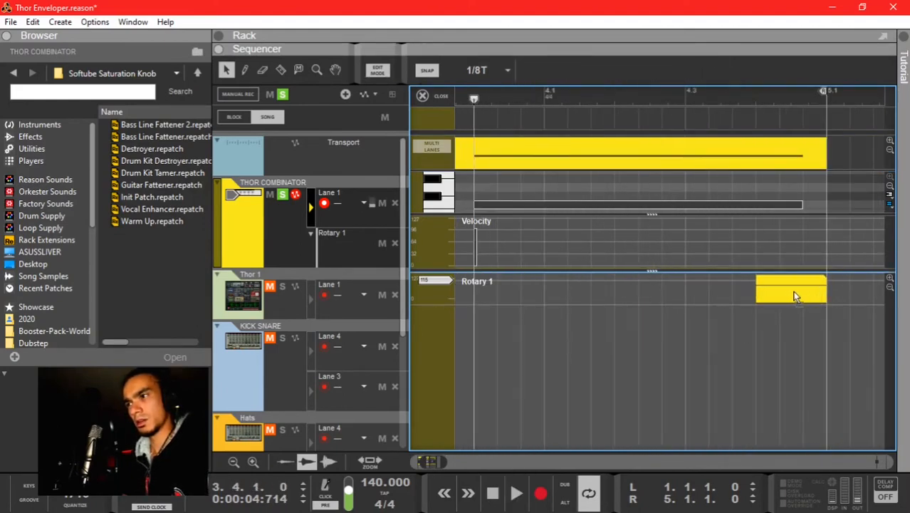
drag(794, 295, 835, 295)
drag(802, 210, 799, 206)
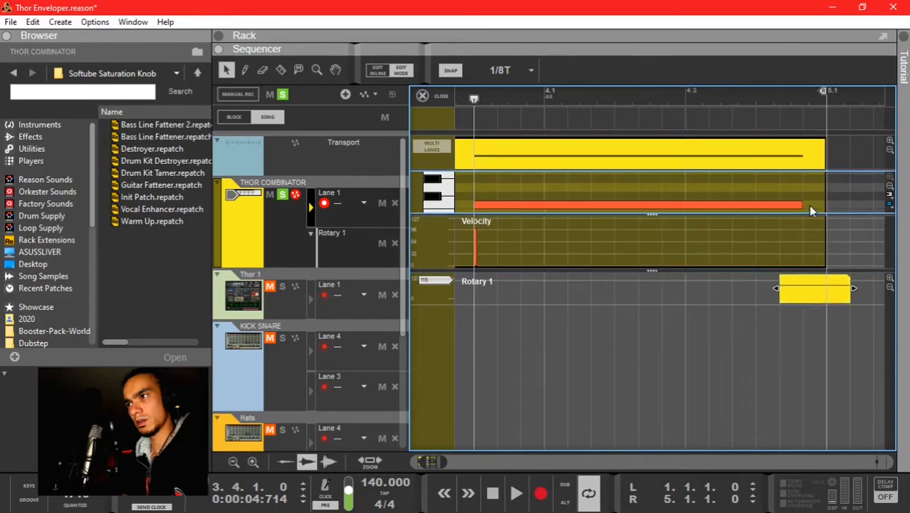
key(Delete)
key(ctrl+z)
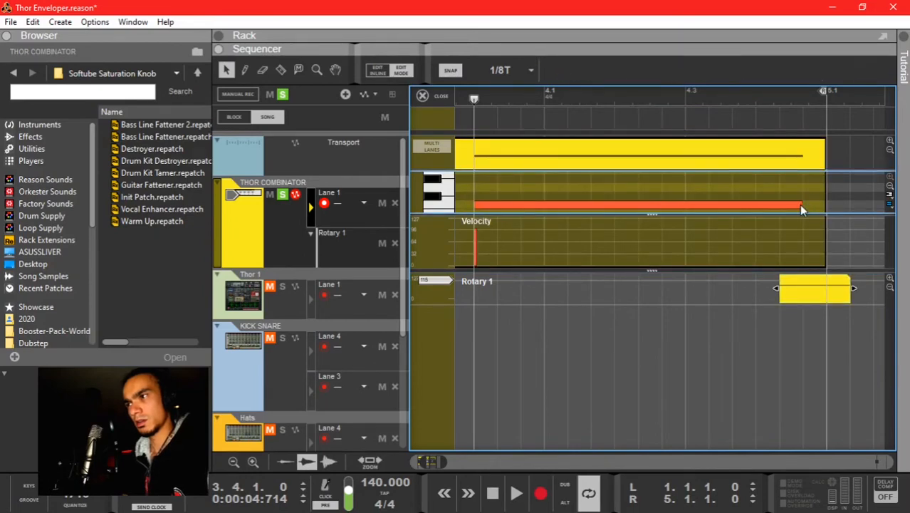
Step: Audition the bassline with its Rotary 1 automation across the whole loop
click(665, 186)
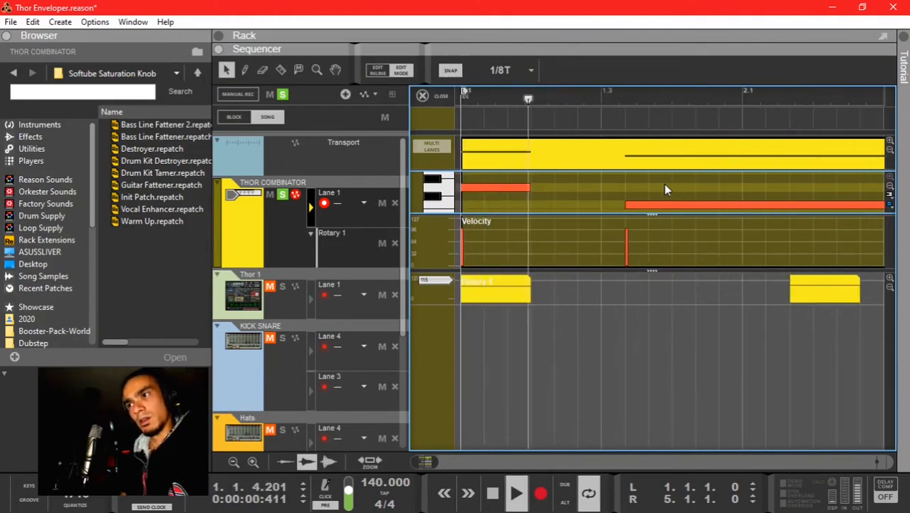
key(space)
scroll(605, 244, down, 3)
scroll(567, 246, left, 3)
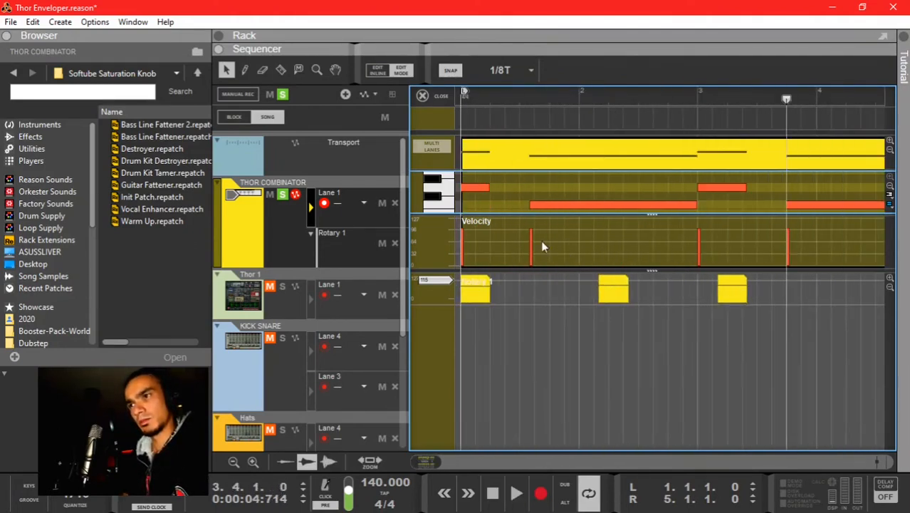
key(space)
key(space)
Step: Move the first bass note and the first Rotary 1 clip one 1/8T step later to 1.1.2.80, and audition them
click(481, 293)
click(468, 189)
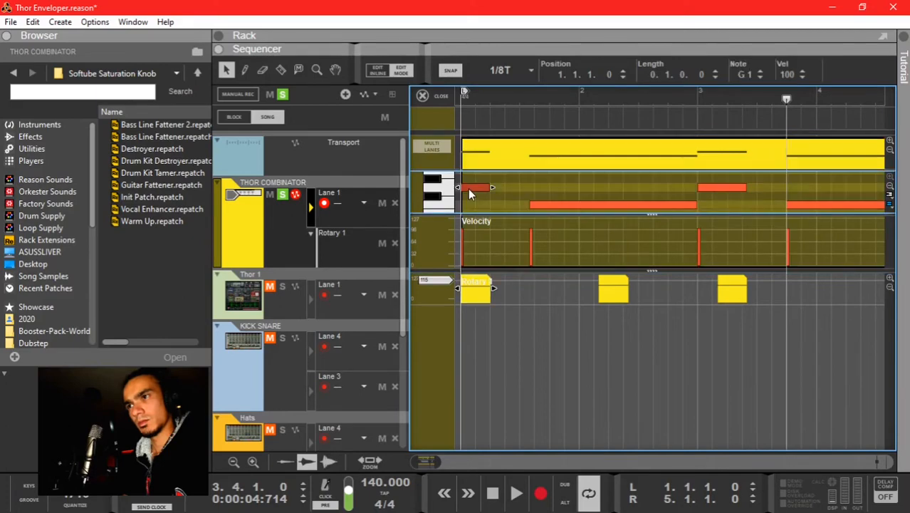
scroll(469, 191, up, 5)
key(space)
key(space)
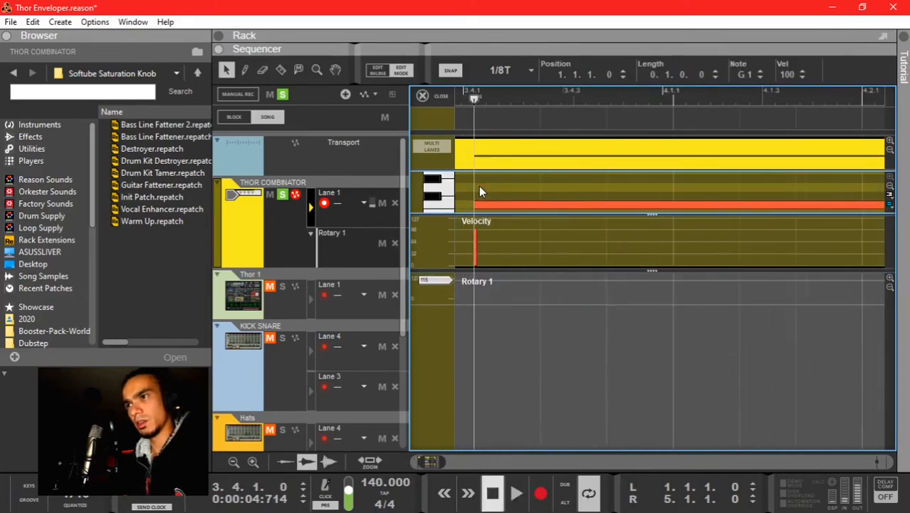
scroll(478, 189, left, 3)
click(493, 493)
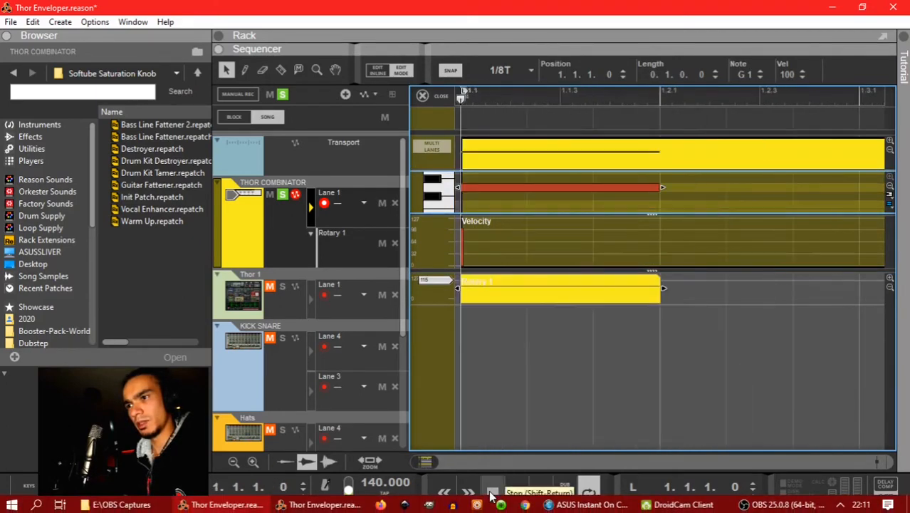
drag(490, 188, 534, 189)
drag(488, 287, 558, 328)
key(space)
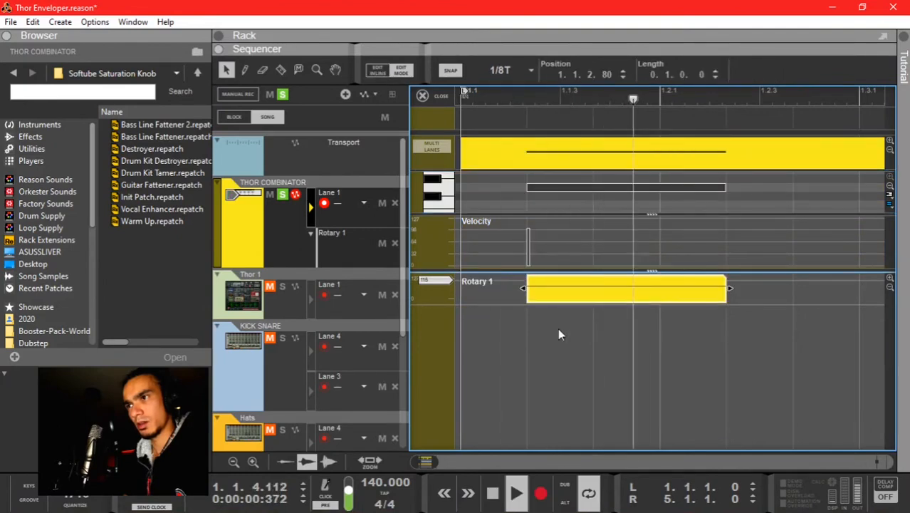
Step: Close the clip's edit view, turn off all solos and play the full arrangement
click(431, 97)
scroll(514, 261, down, 1)
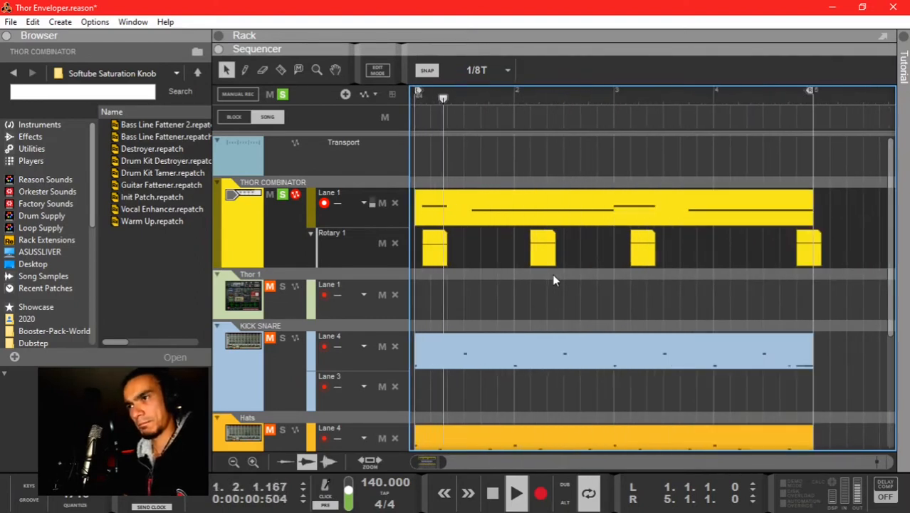
key(space)
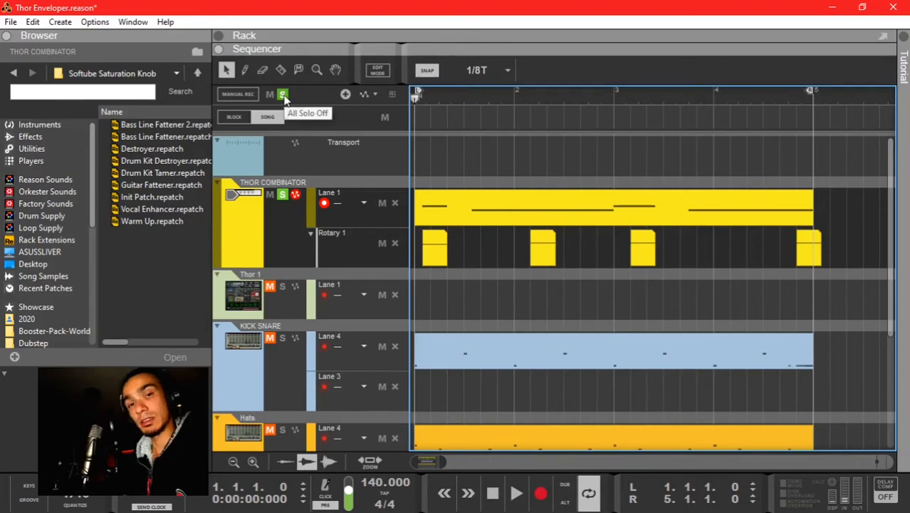
click(283, 96)
key(space)
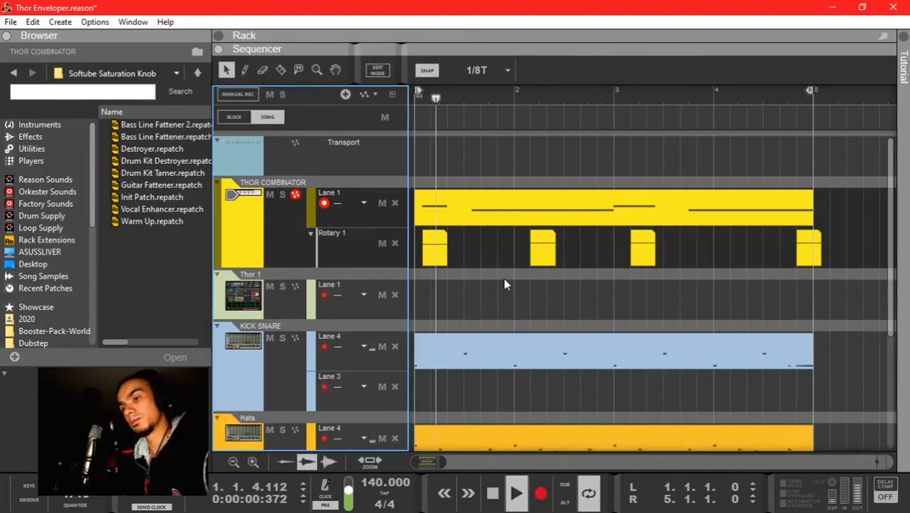
Step: Show the mixer's upper channel strip sections and open the Spectrum EQ for the SUB channel
key(F5)
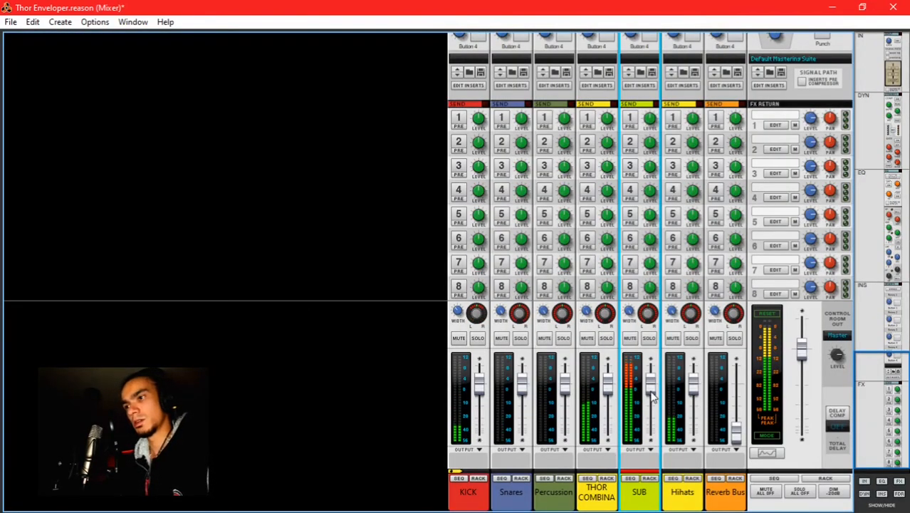
scroll(668, 190, up, 10)
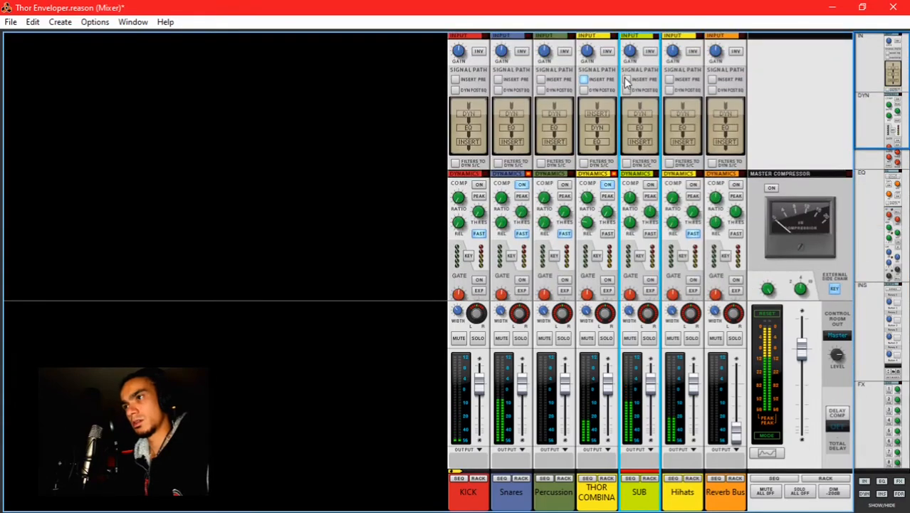
key(F2)
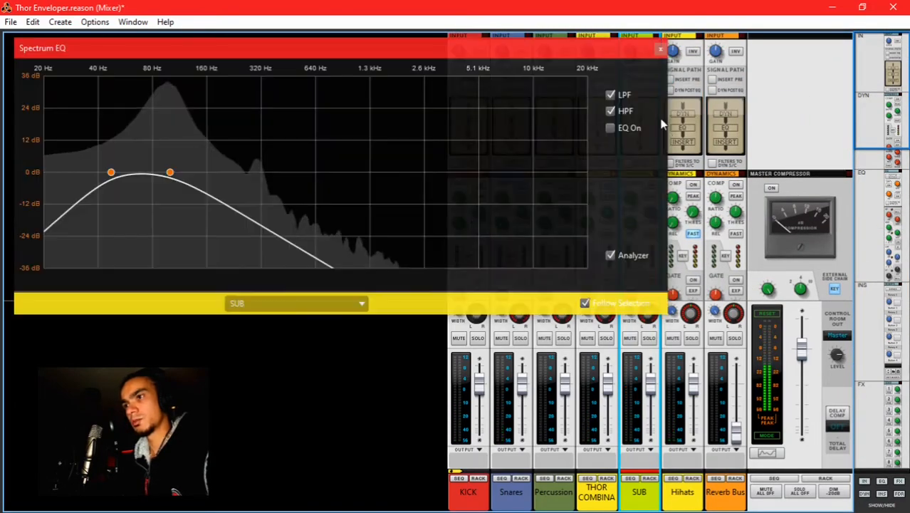
Step: Set the SUB channel's input gain to -14.29 dB and raise the THOR COMBINATOR channel's input gain
key(F2)
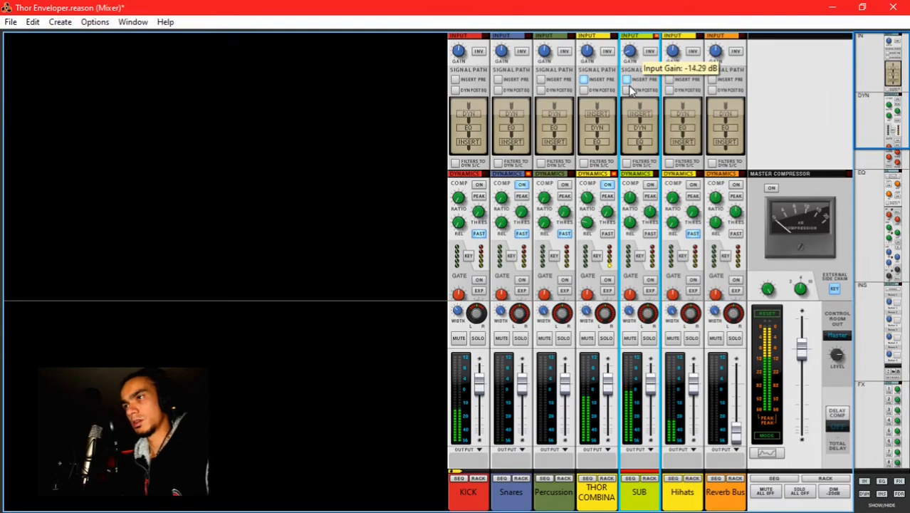
click(588, 50)
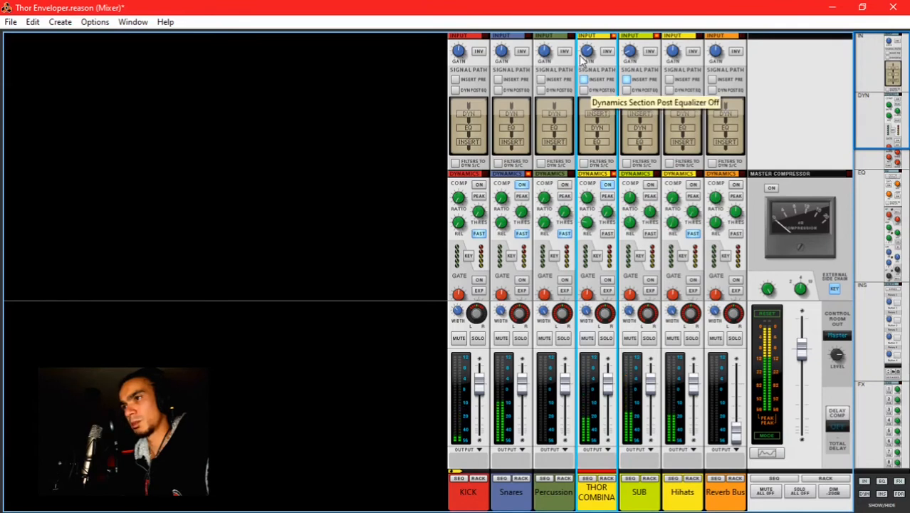
click(678, 502)
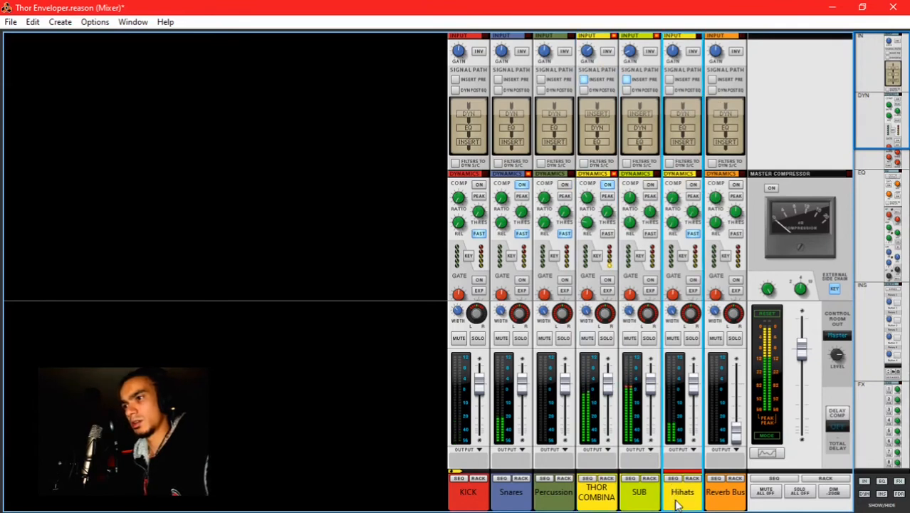
Step: Clear the solos on all channels, solo only the KICK channel and raise its input gain
key(ctrl+a)
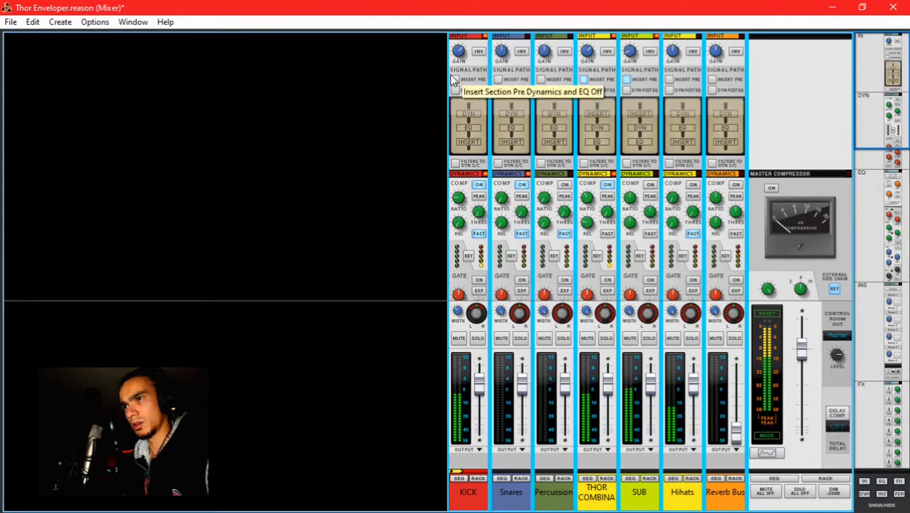
click(478, 339)
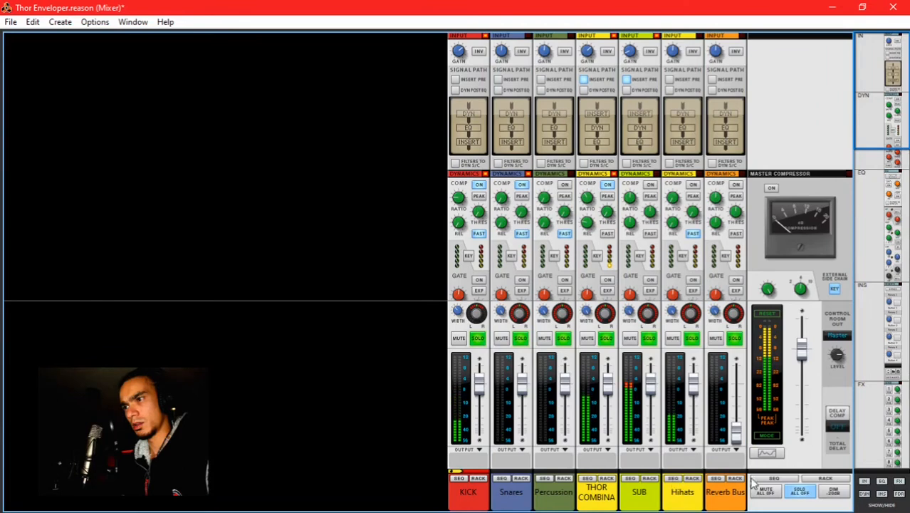
click(799, 491)
click(478, 339)
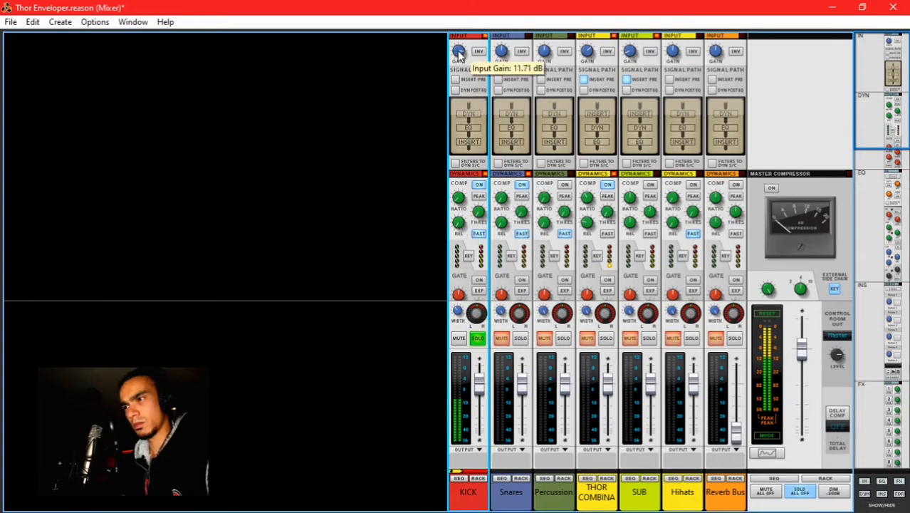
Step: Place the KICK channel's inserts before its dynamics and EQ, and check its spectrum in the Spectrum EQ
click(455, 90)
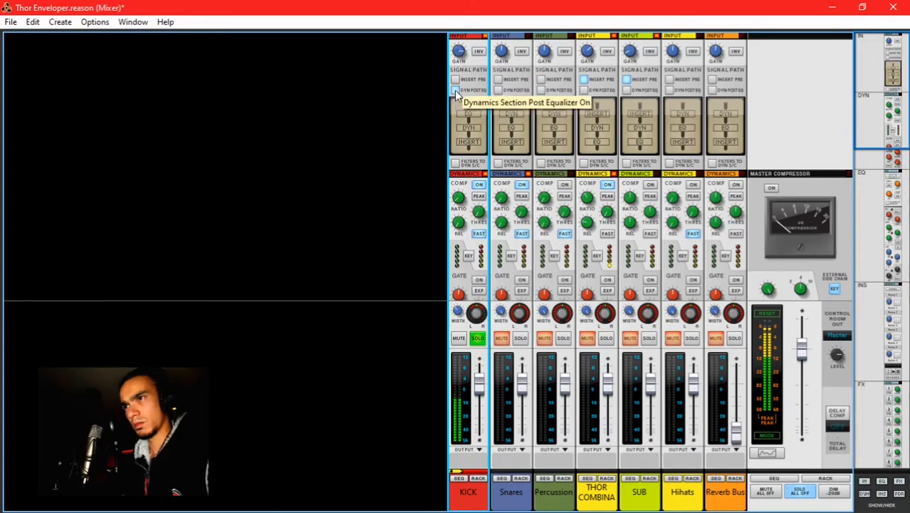
click(456, 81)
key(F2)
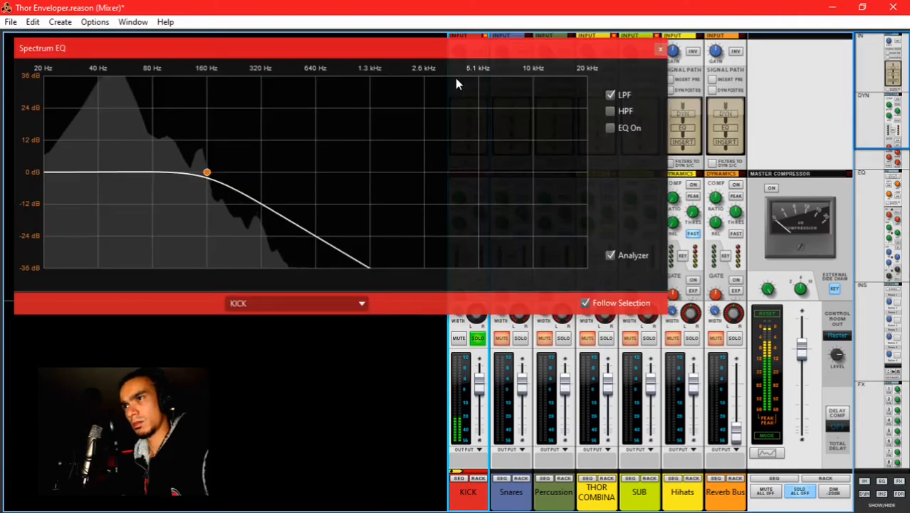
drag(354, 57, 93, 72)
key(F2)
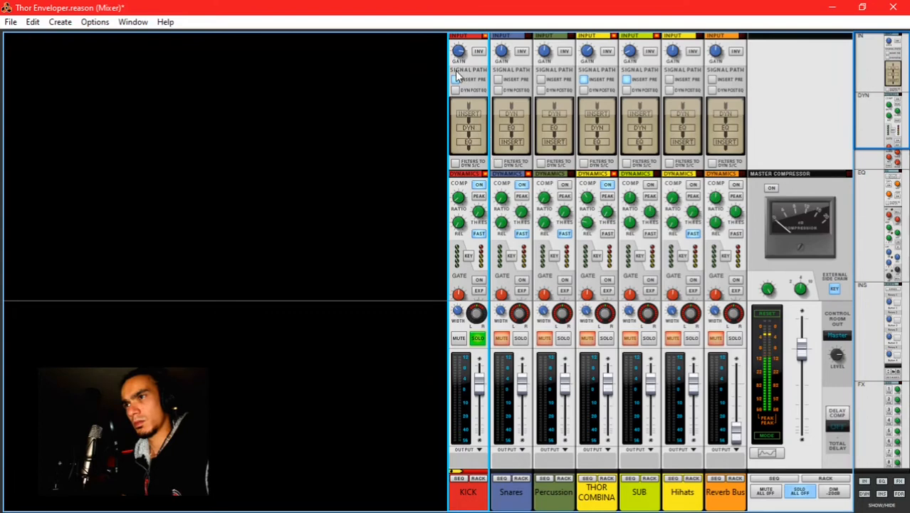
Step: Solo the Snares channel and raise its input gain
click(521, 339)
click(503, 63)
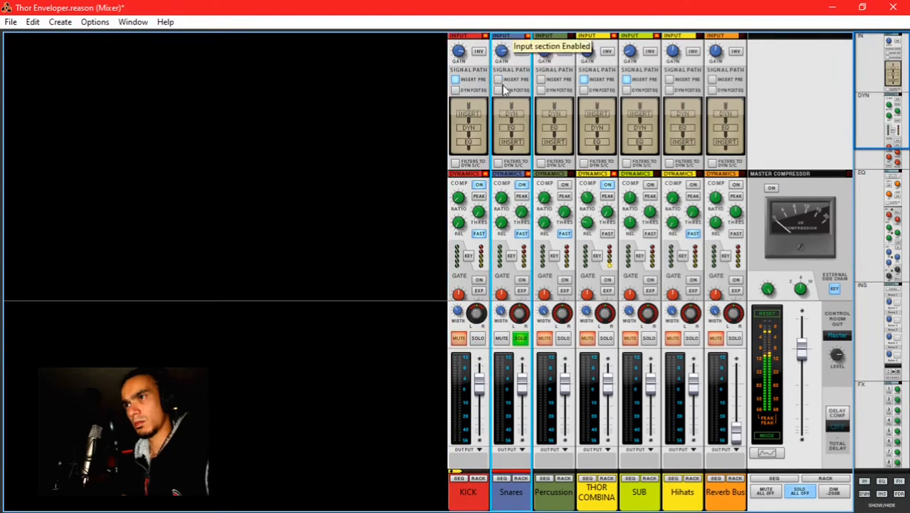
Step: Enable a high pass filter at 187.1 Hz on the Snares channel and turn off its solo
key(F2)
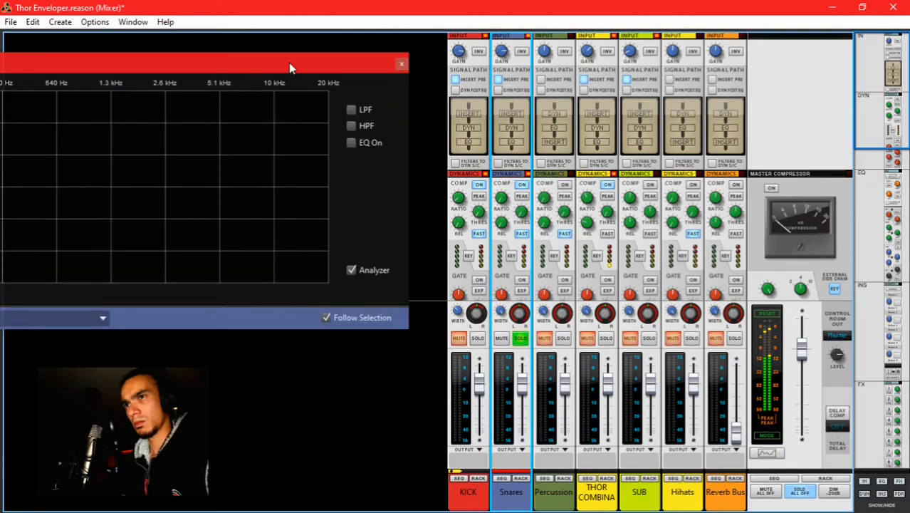
drag(289, 62, 529, 68)
click(661, 126)
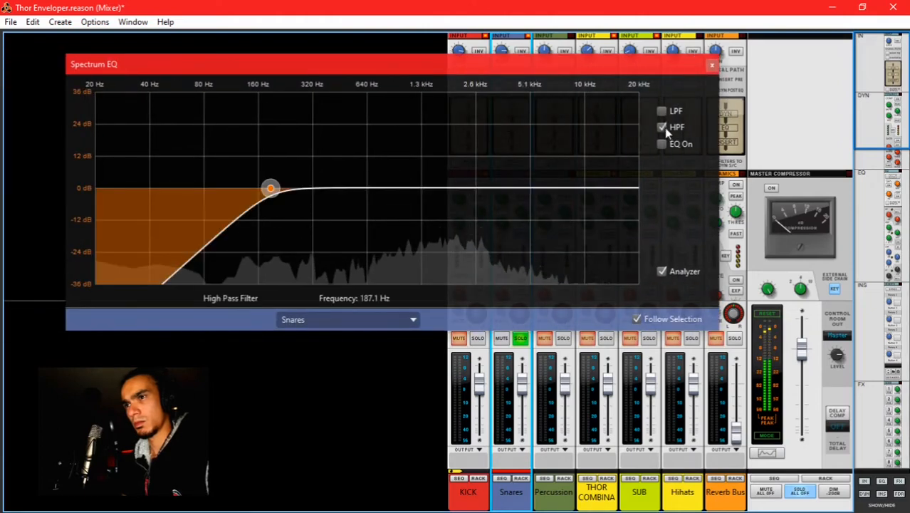
key(F2)
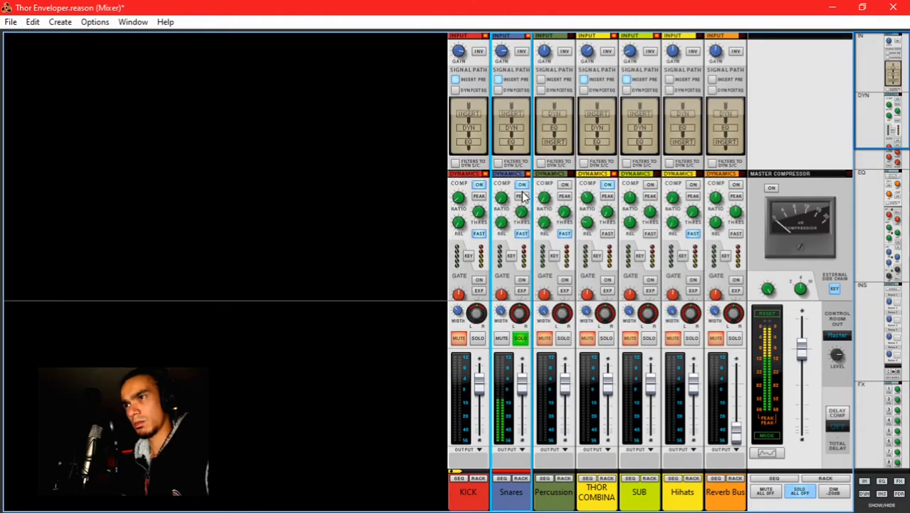
click(521, 338)
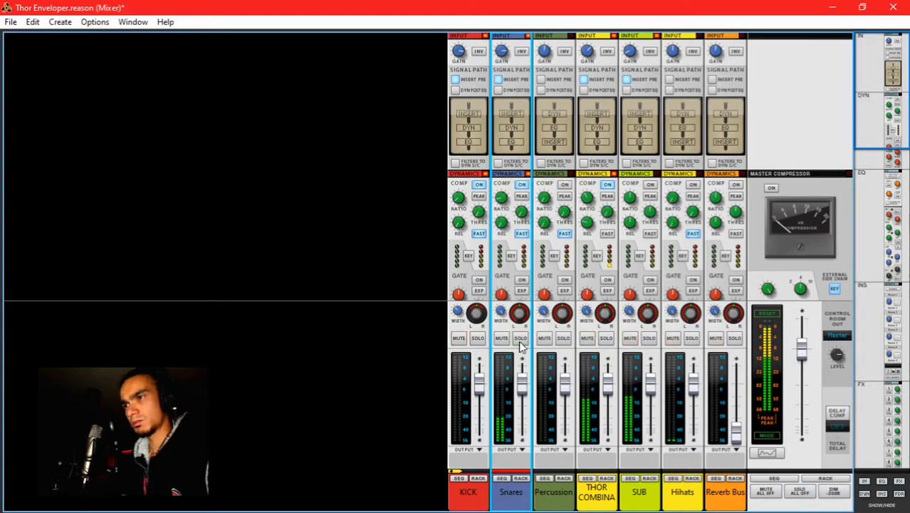
Step: Delete the Percussion channel and move the Hihats channel between Snares and THOR COMBINATOR
click(561, 344)
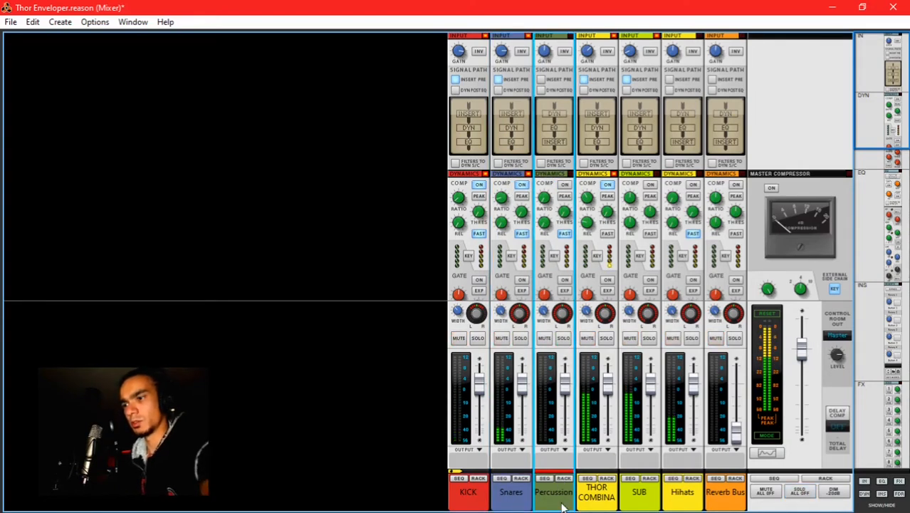
key(Delete)
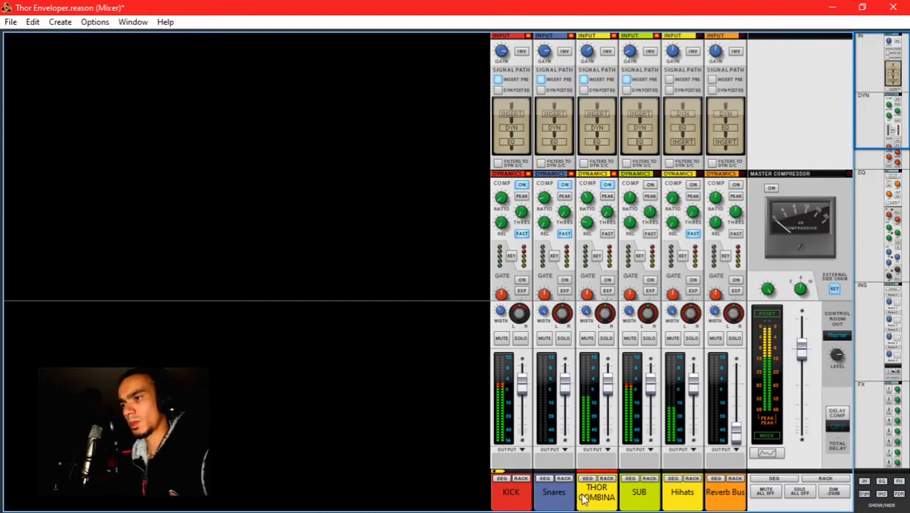
drag(680, 504, 580, 443)
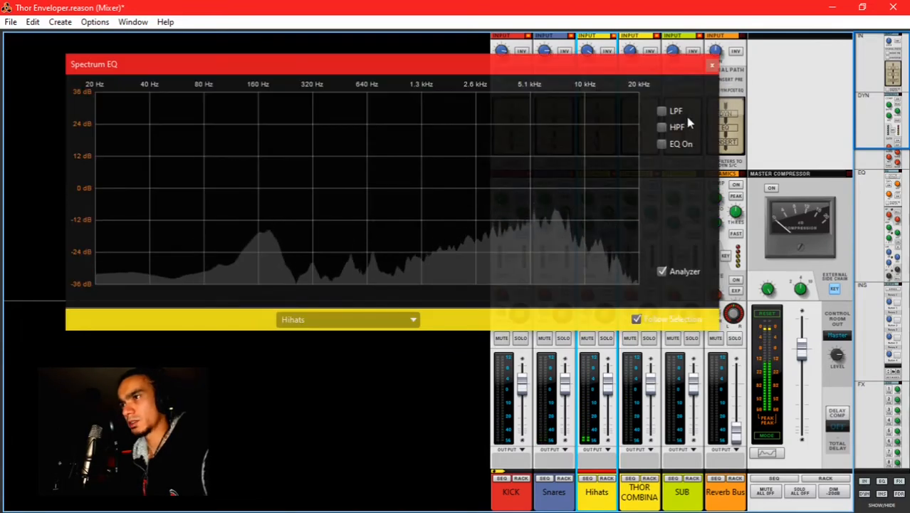
Step: Enable the high pass filter on the Hihats channel and raise its cutoff to between 320 and 640 Hz
click(662, 127)
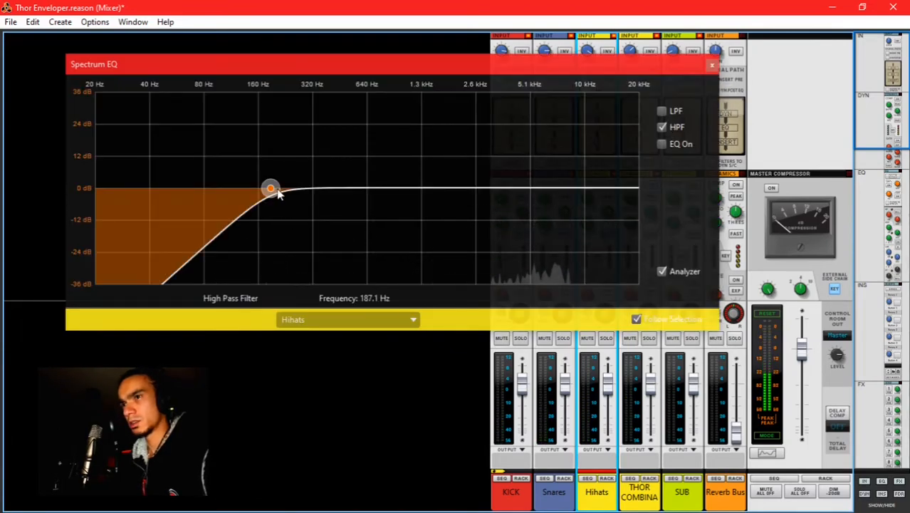
drag(270, 188, 334, 188)
key(F2)
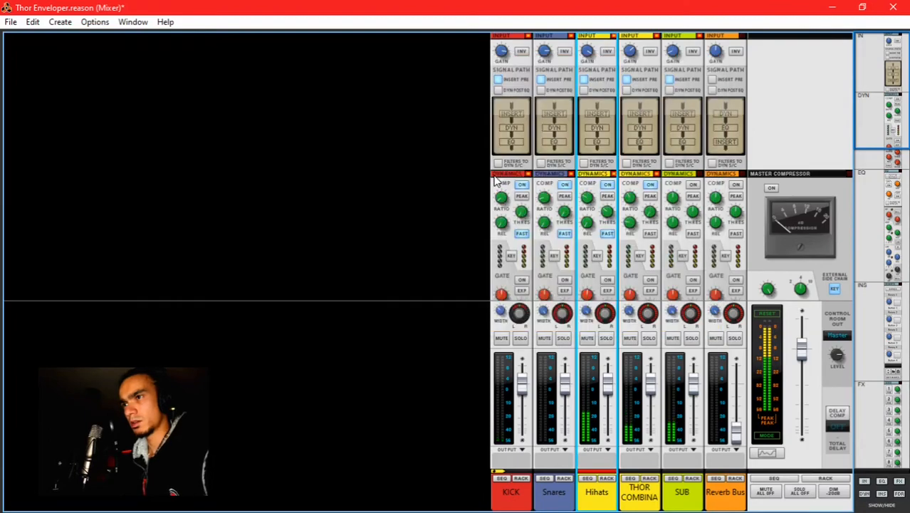
Step: Pull the faders of all mixer channels down close to their minimum, leaving the master fader alone
scroll(650, 269, down, 5)
scroll(660, 242, up, 5)
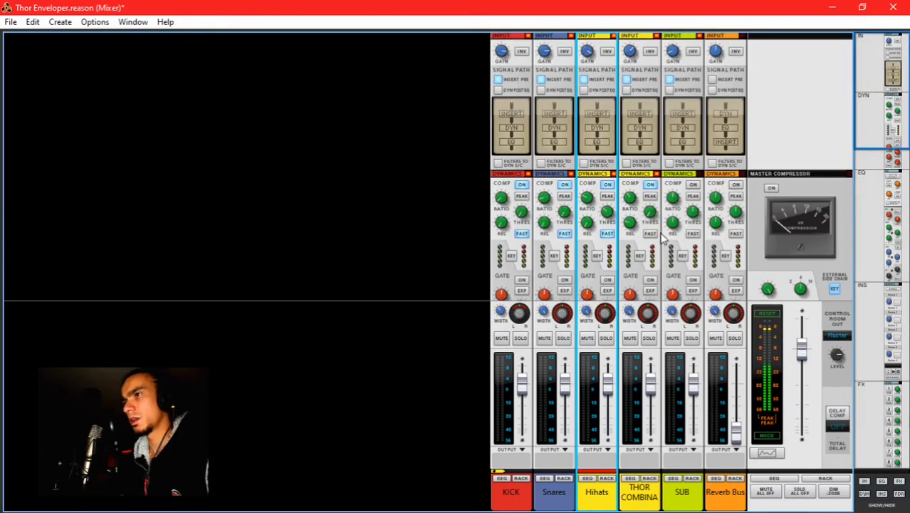
scroll(654, 74, down, 4)
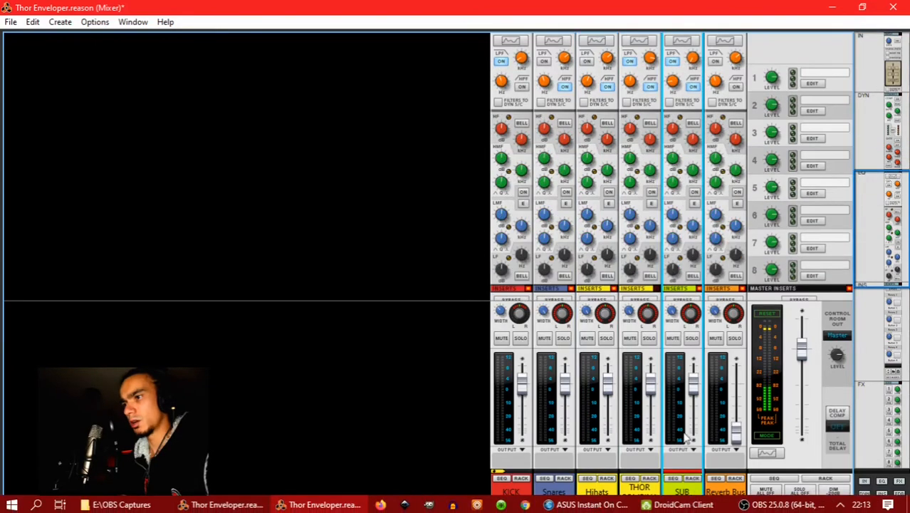
drag(698, 401, 696, 446)
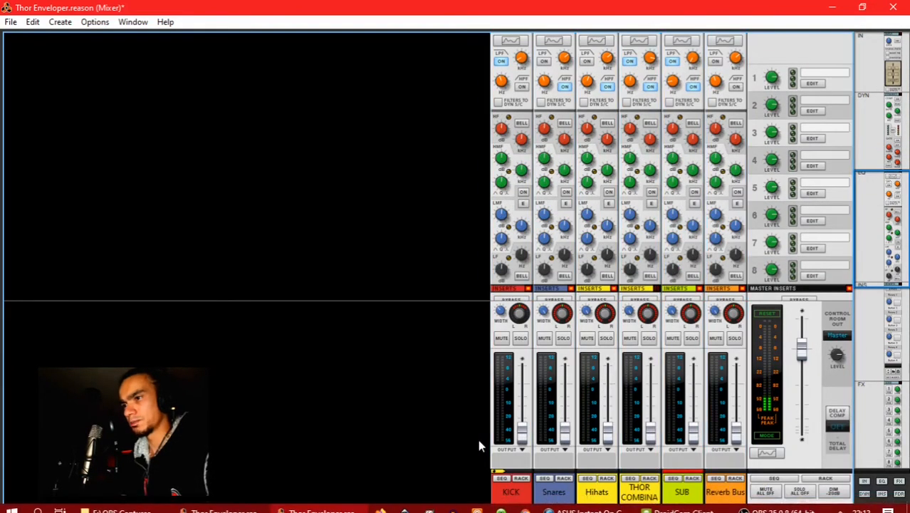
Step: Raise the SUB channel's fader to -5.17 dB while the loop plays
click(694, 441)
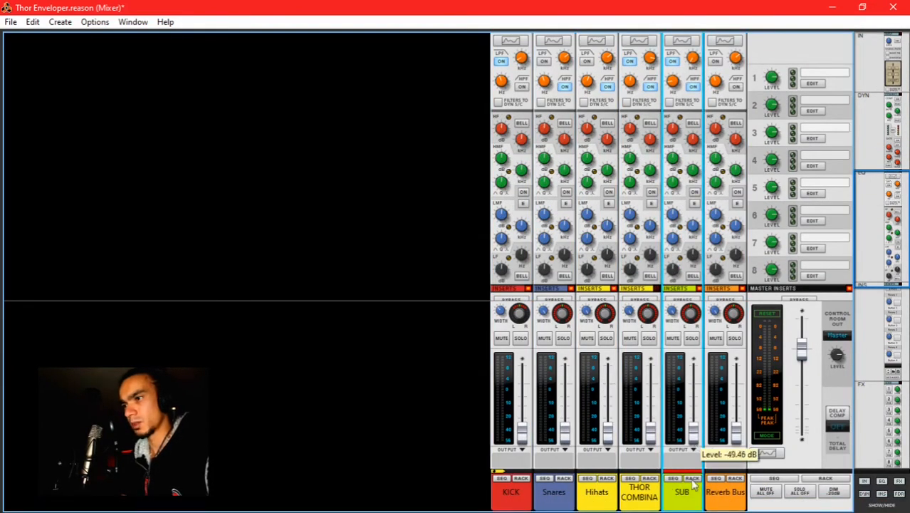
scroll(639, 365, up, 3)
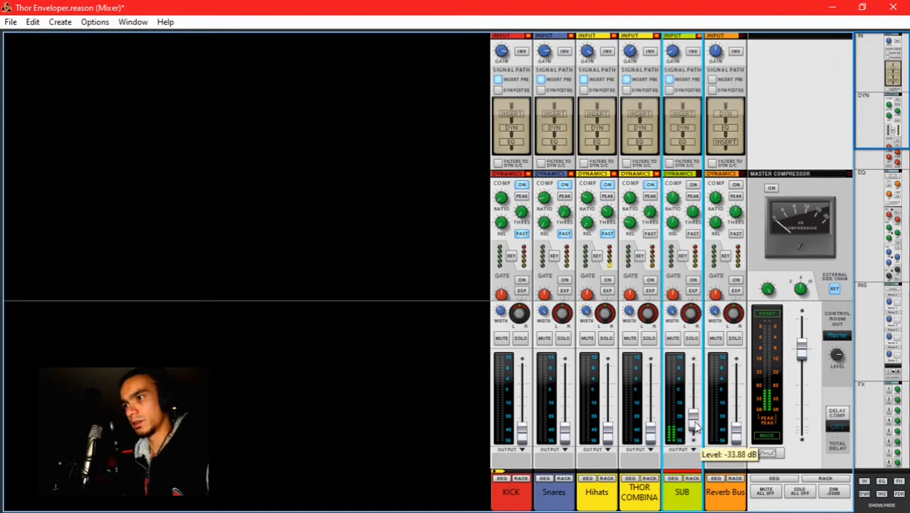
drag(697, 418, 697, 423)
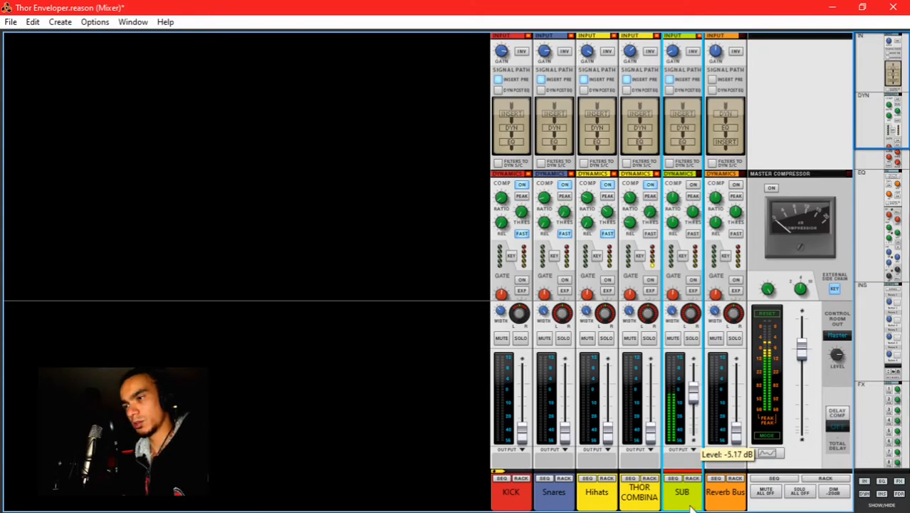
Step: Raise the KICK channel's fader to slightly above the SUB channel's fader
click(640, 491)
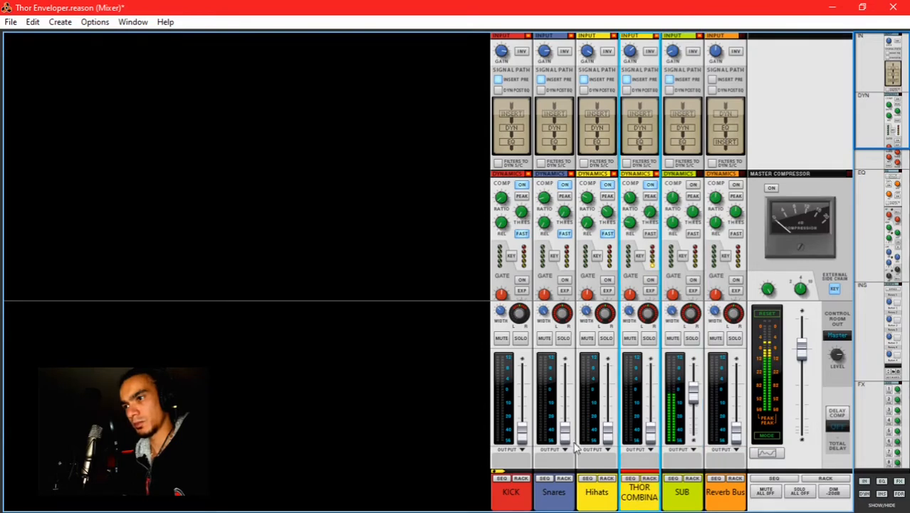
click(594, 491)
click(511, 499)
drag(522, 431, 527, 370)
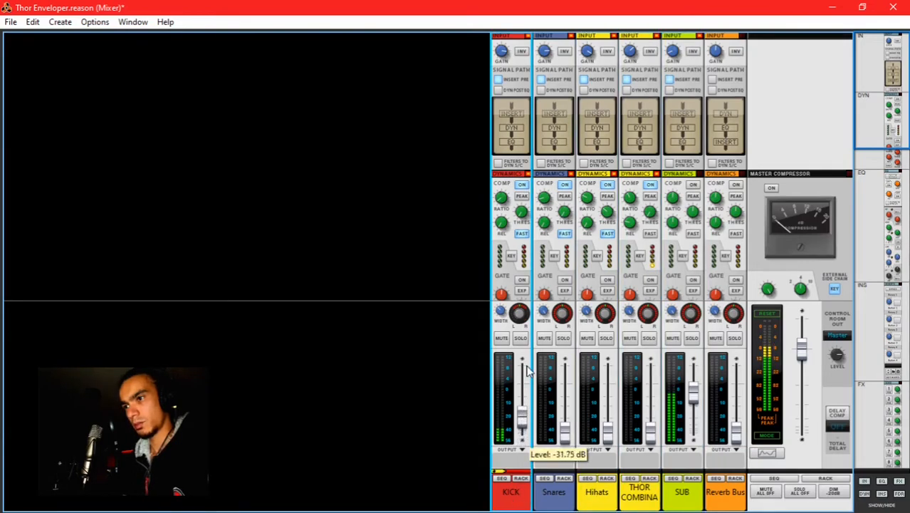
drag(529, 315, 527, 248)
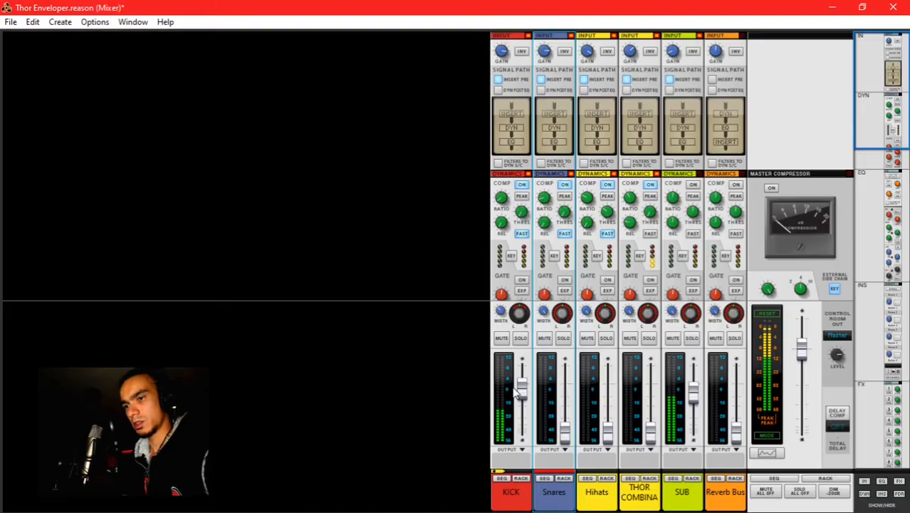
Step: Set the Snares channel's fader to -1.24 dB and raise the Hihats fader to about the SUB fader's height
drag(565, 431, 568, 258)
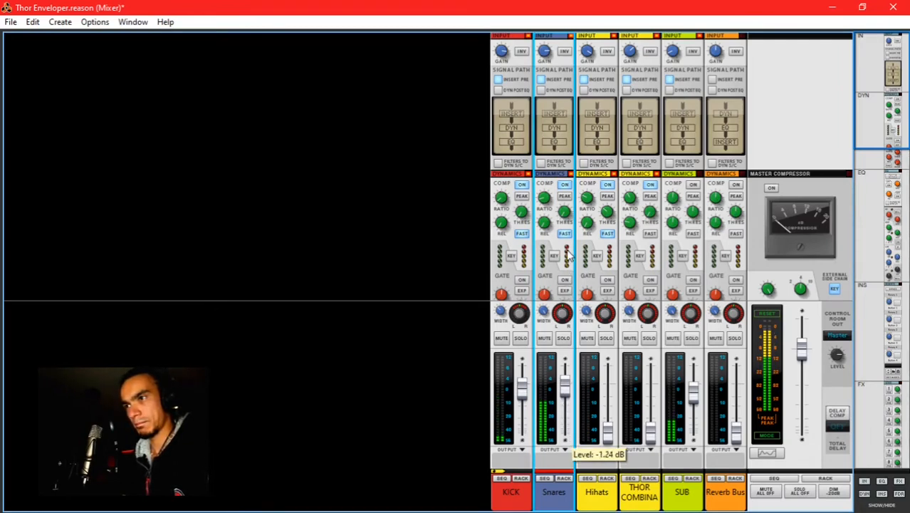
click(608, 491)
drag(609, 443, 621, 272)
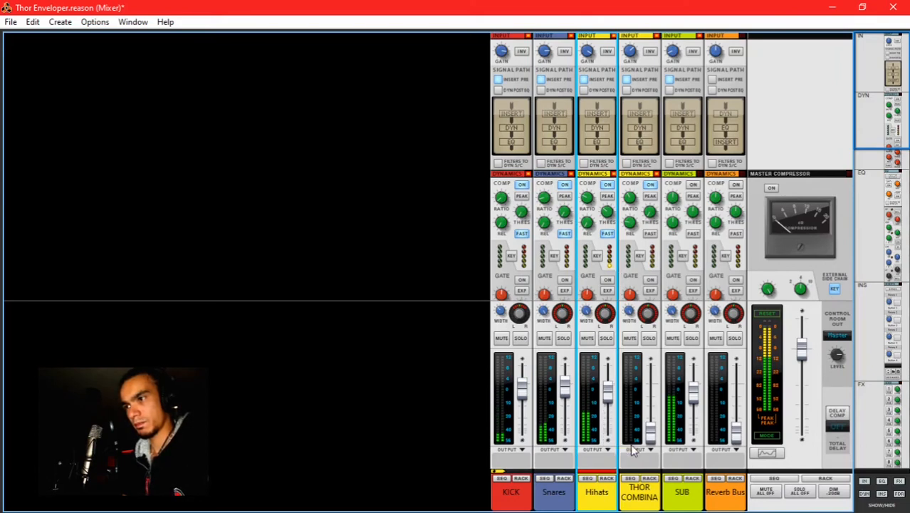
Step: Raise the THOR COMBINATOR channel's fader to -2.89 dB
click(644, 497)
drag(650, 430, 671, 400)
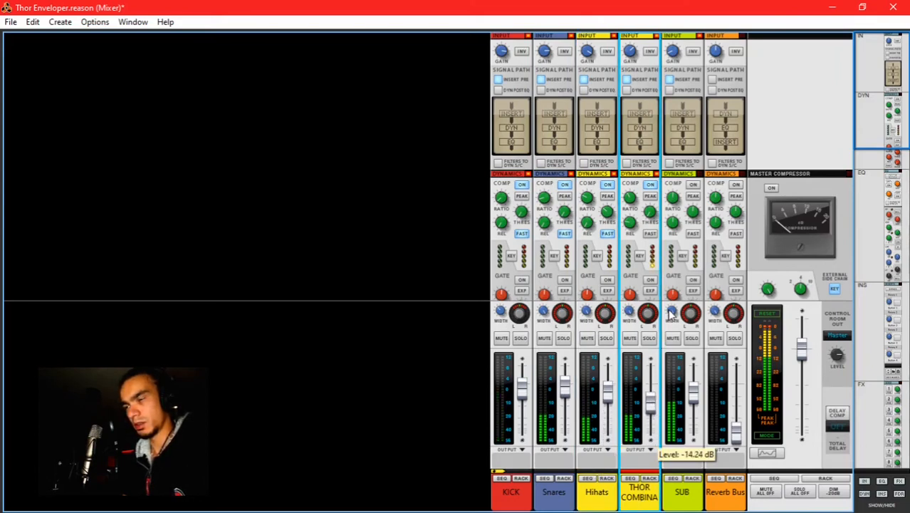
drag(669, 295, 669, 272)
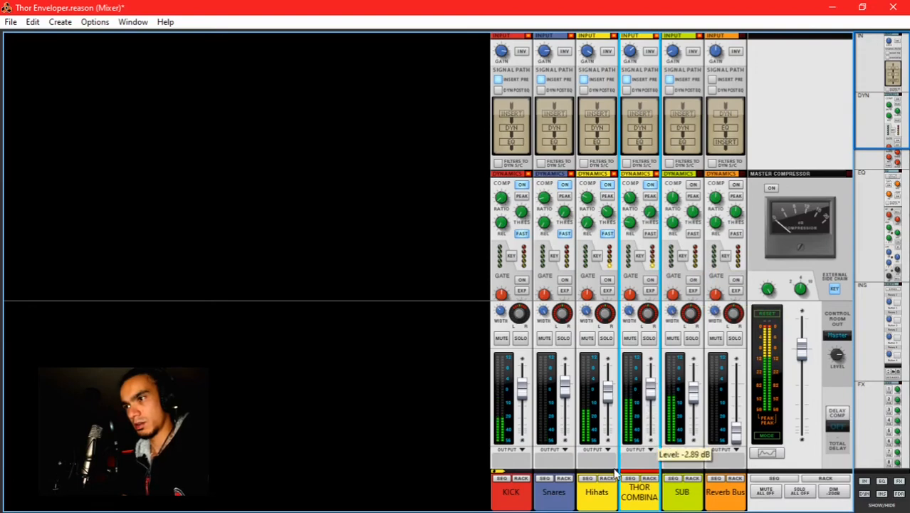
Step: Lower the faders of all channels together until the KICK channel is at -4.69 dB
key(ctrl+a)
mouse_move(524, 394)
mouse_down()
mouse_move(525, 423)
mouse_move(523, 407)
mouse_up()
key(ctrl+a)
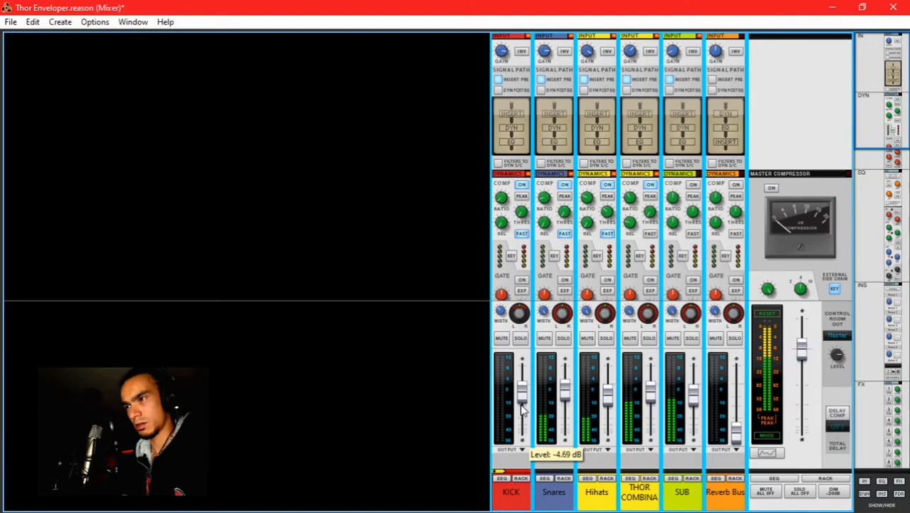
Step: Select the THOR COMBINATOR channel in the mixer and show the sequencer
click(651, 394)
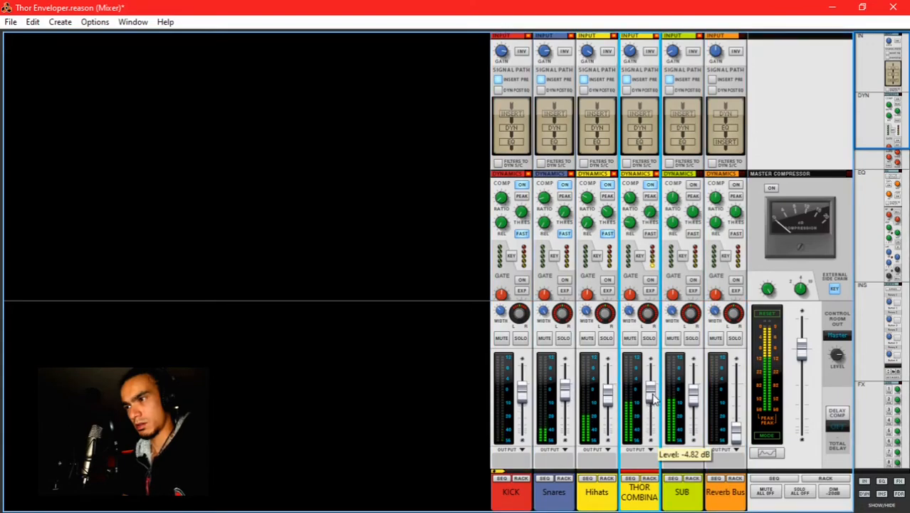
key(F7)
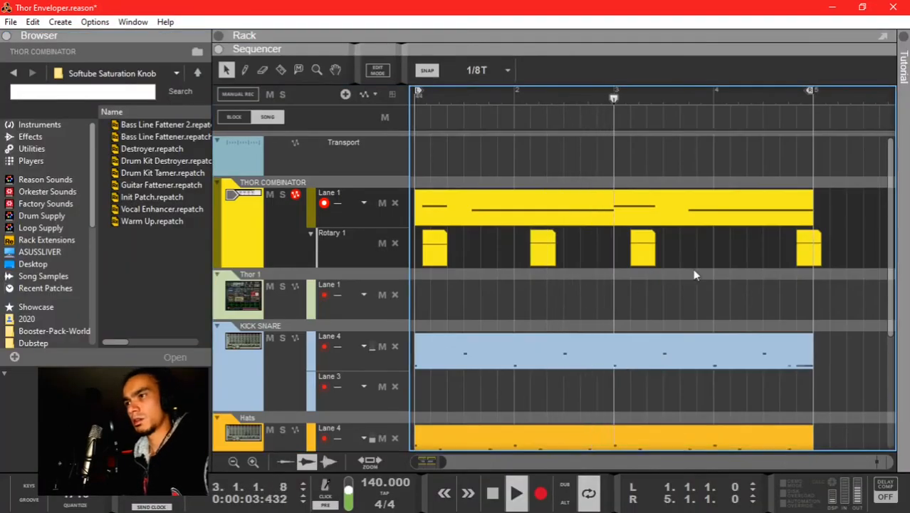
Step: Erase the Rotary 1 automation clip at the loop's end and copy the third clip to position 3.4.1
key(e)
click(817, 251)
key(q)
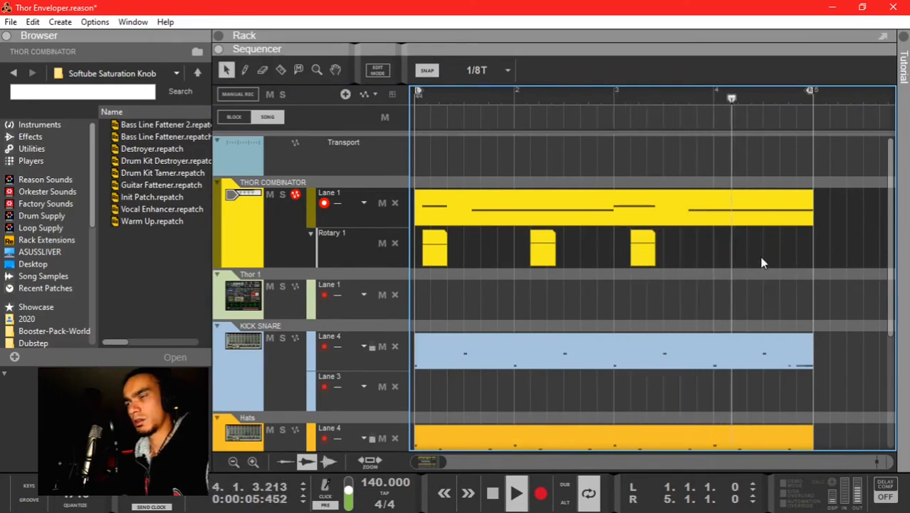
drag(645, 249, 700, 259)
click(697, 278)
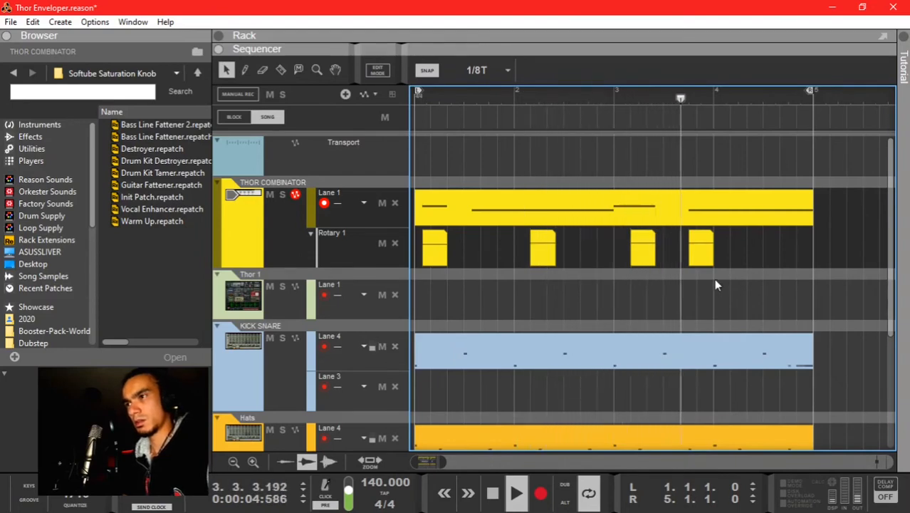
click(701, 246)
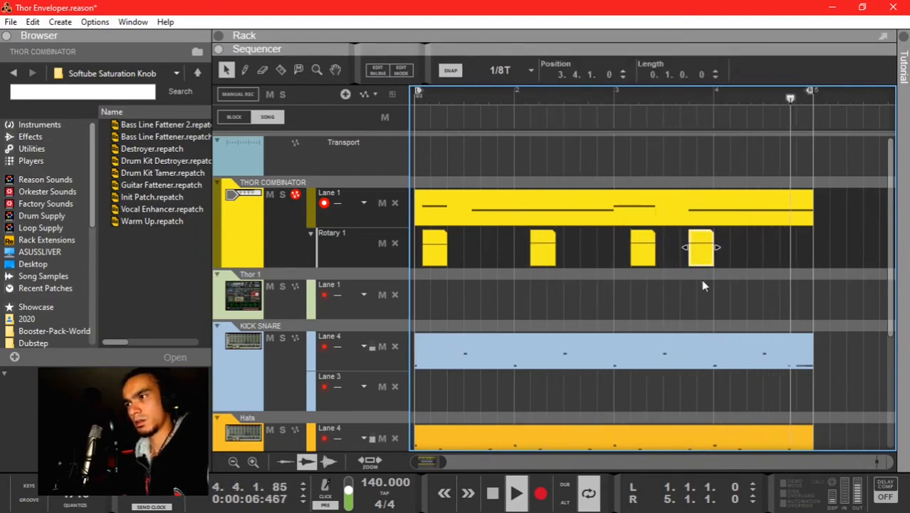
click(701, 279)
Step: Show the mixer, switch on the master compressor and set its threshold to -10.39 dB
key(F6)
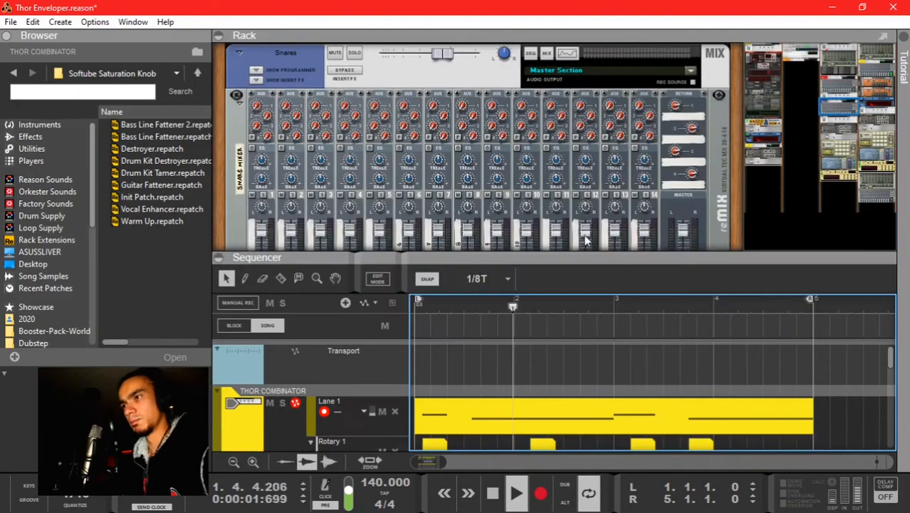
key(F7)
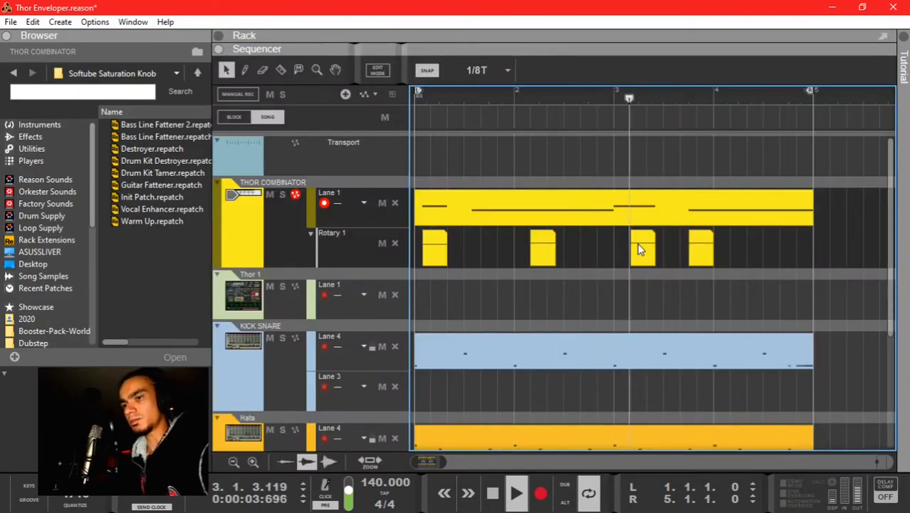
key(F6)
key(F5)
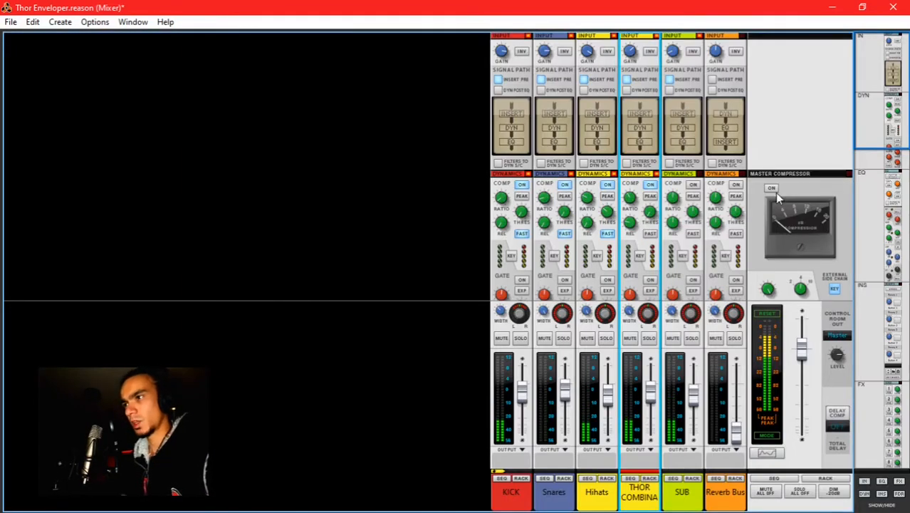
scroll(773, 203, down, 2)
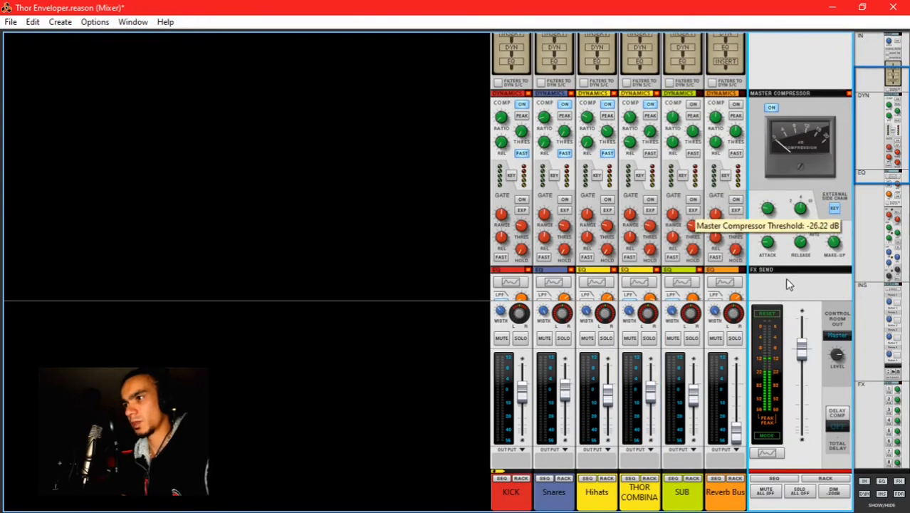
drag(787, 279, 768, 245)
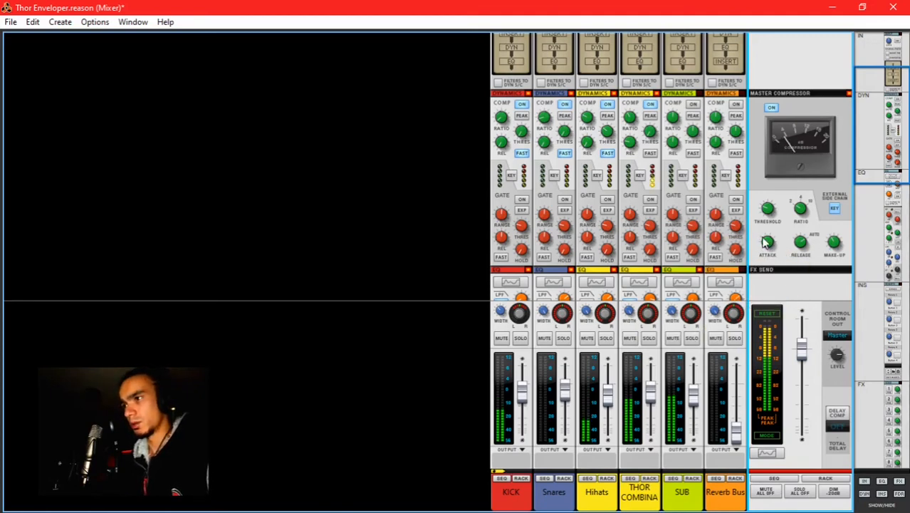
drag(799, 246, 775, 184)
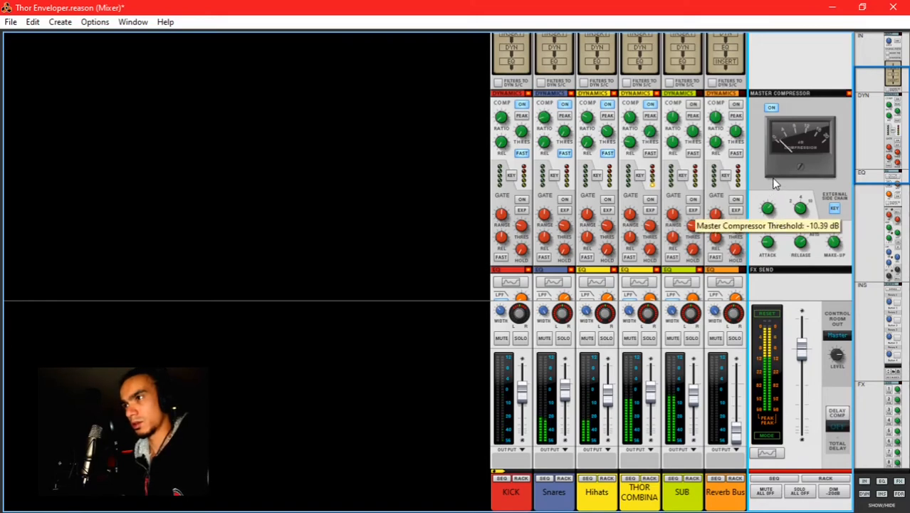
Step: Open the reaxcomp-standalone compressor in the Master Section's insert chain, add a fifth band and play the loop
click(832, 490)
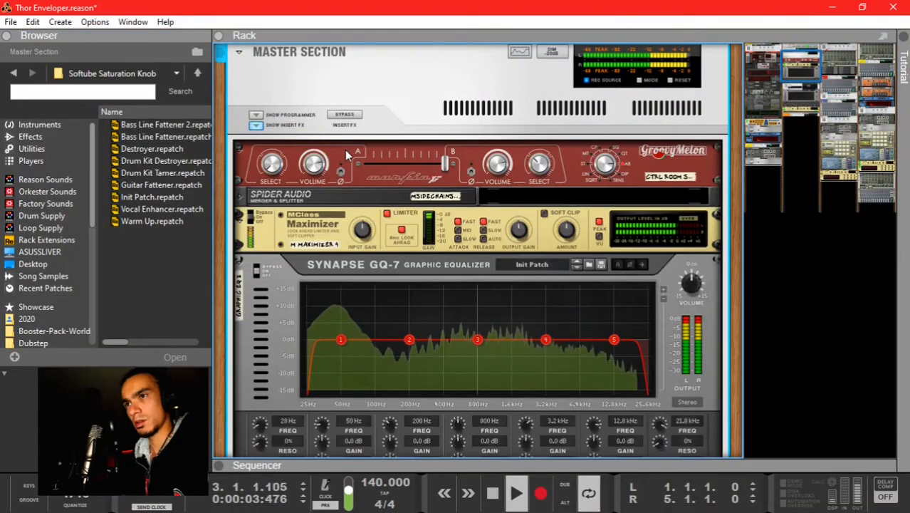
scroll(498, 285, down, 5)
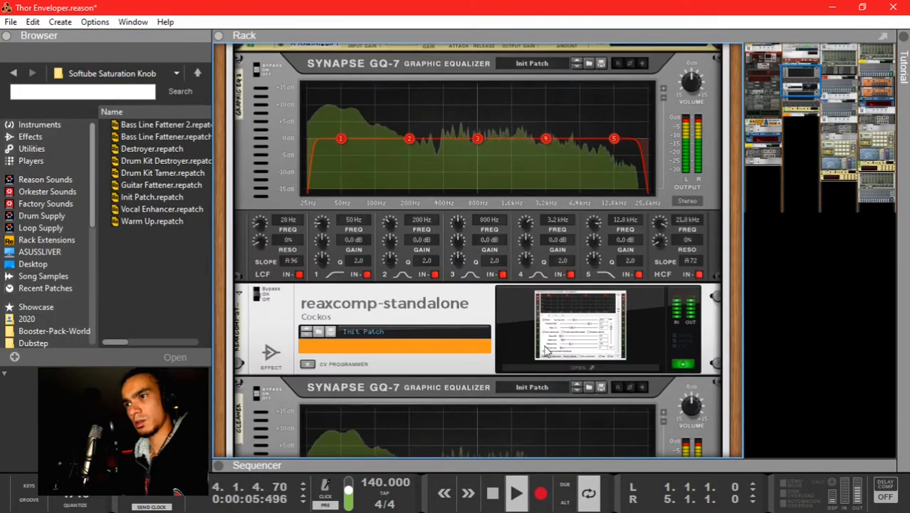
click(546, 369)
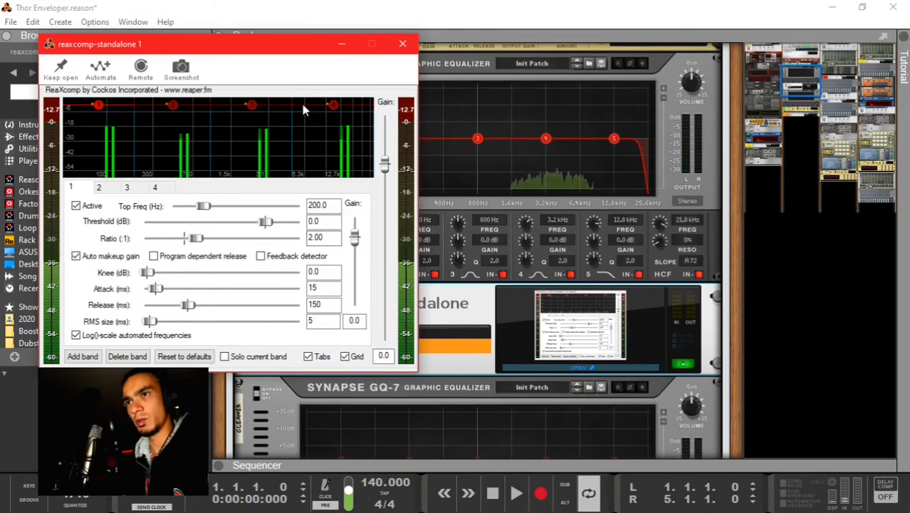
click(155, 188)
click(83, 356)
click(494, 493)
key(space)
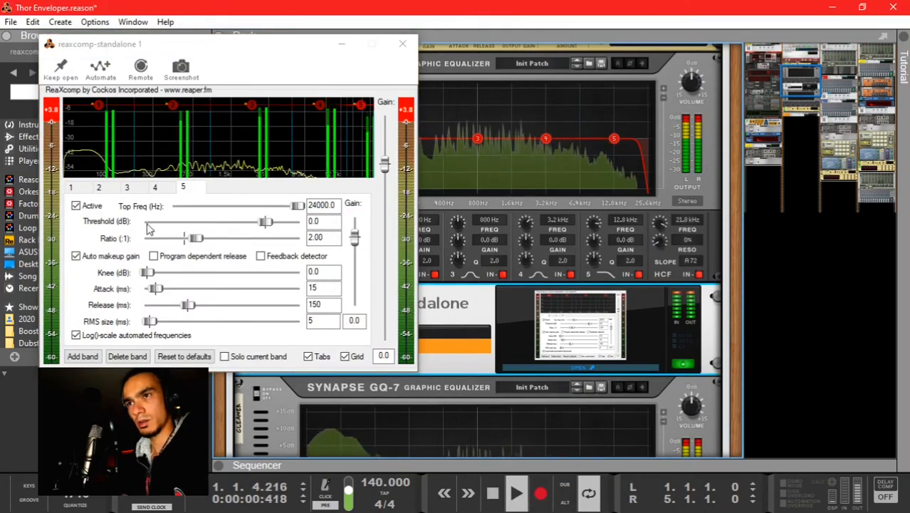
Step: Set band 1 to 137.1 Hz at -20.4 dB, band 2 to 364 Hz at -14.9 dB, and lower the thresholds of bands 3 and 4
drag(97, 105, 91, 133)
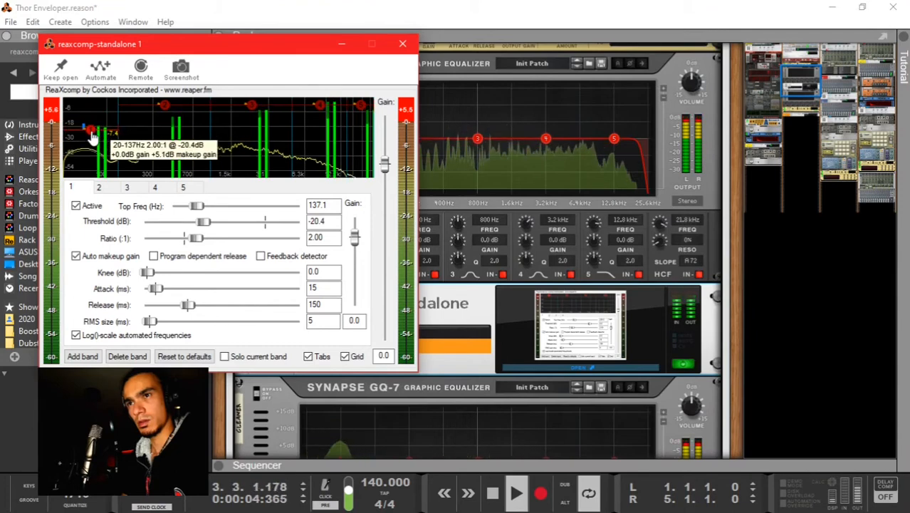
mouse_move(205, 107)
mouse_down()
mouse_move(149, 107)
mouse_move(142, 136)
mouse_up()
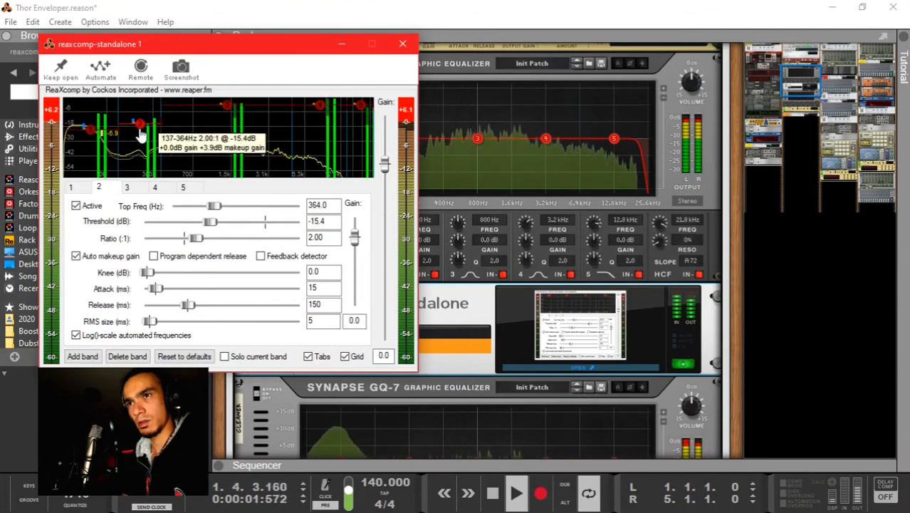
mouse_move(284, 102)
mouse_down()
mouse_move(180, 107)
mouse_move(183, 133)
mouse_move(278, 121)
mouse_move(278, 137)
mouse_up()
mouse_move(203, 123)
mouse_down()
mouse_move(244, 117)
mouse_move(214, 119)
mouse_up()
drag(92, 131, 92, 132)
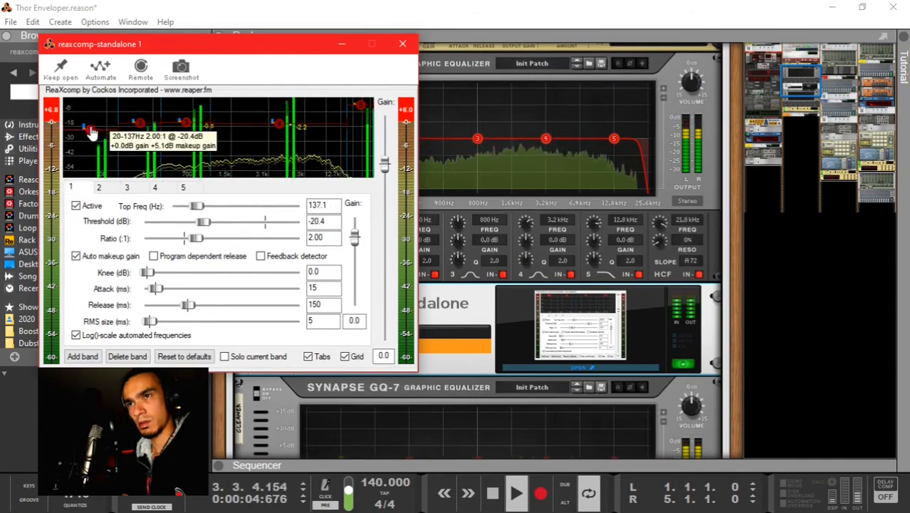
Step: Shorten the release times of bands 2 to 5, with 66 ms on band 4 and 26 ms on band 5, and lower band 5's threshold
click(105, 190)
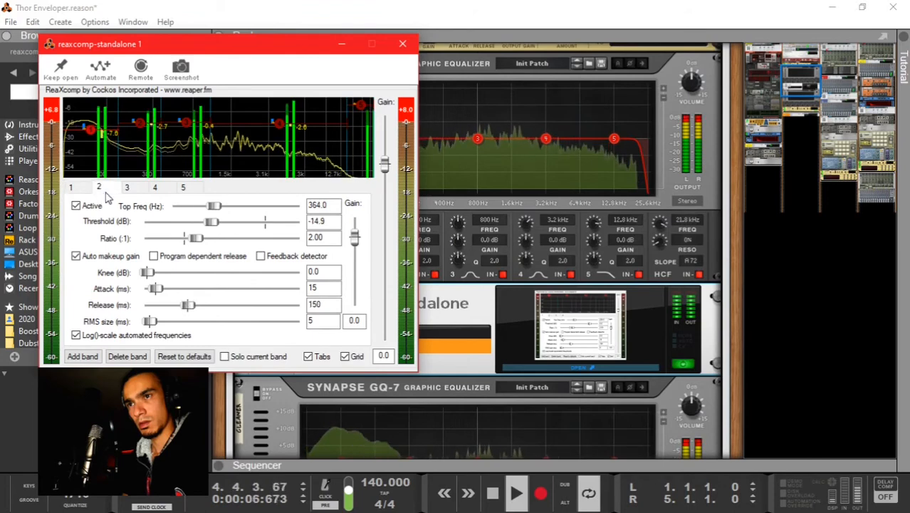
drag(187, 306, 156, 291)
click(126, 187)
click(154, 188)
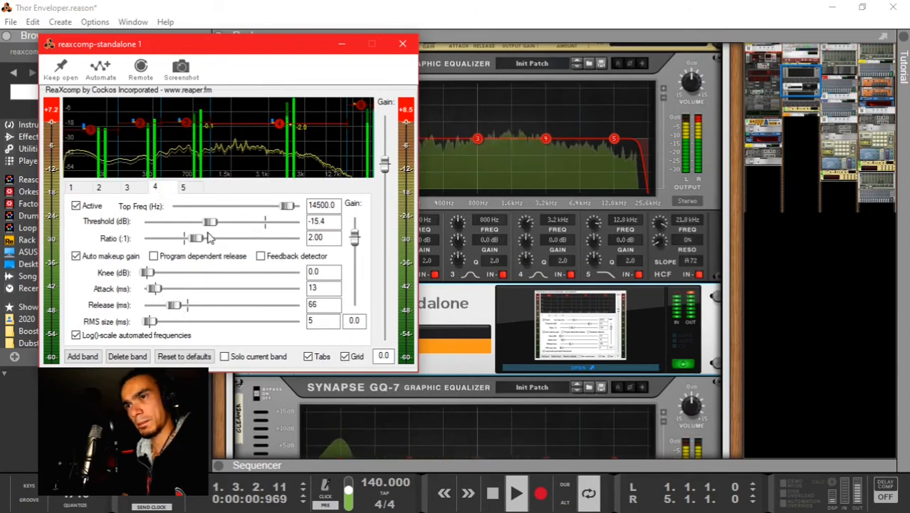
click(183, 187)
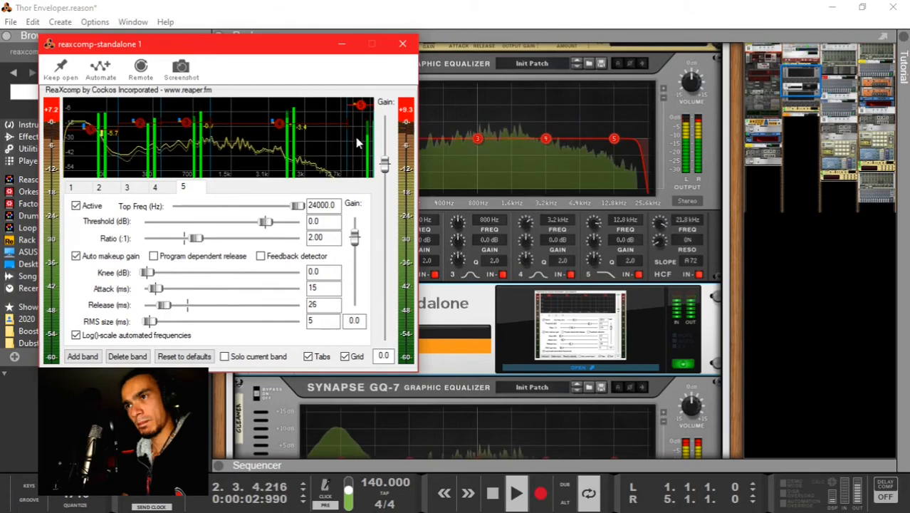
drag(361, 106, 365, 146)
click(403, 45)
Step: Stop playback and set the high cut frequency of the GQ-7 equalizer below reaxcomp to 15.5 kHz
scroll(534, 190, down, 3)
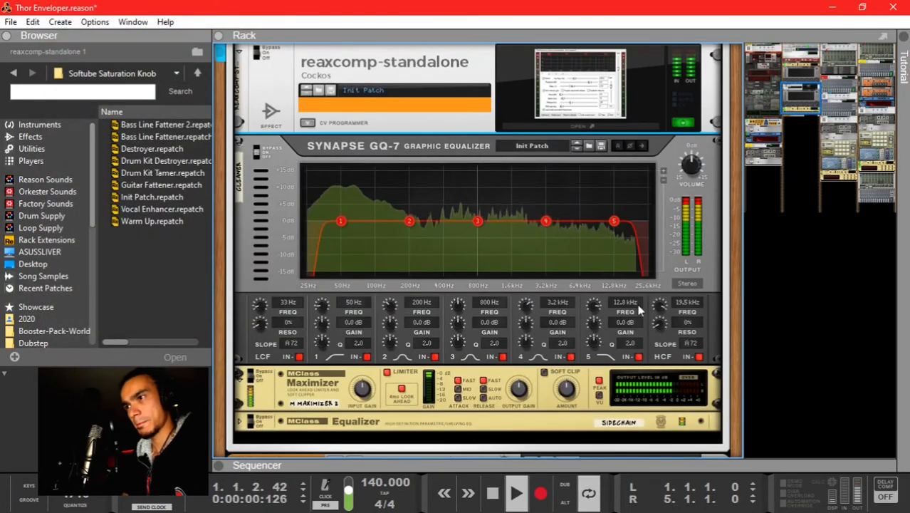
key(space)
drag(660, 306, 664, 322)
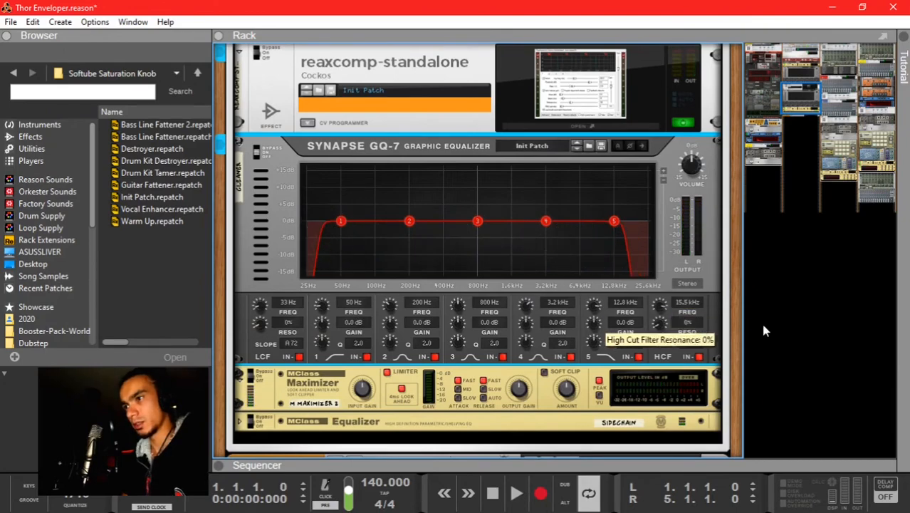
Step: Play the loop to check the Master Section's insert effects and output levels, and hide the insert effects
scroll(408, 229, down, 3)
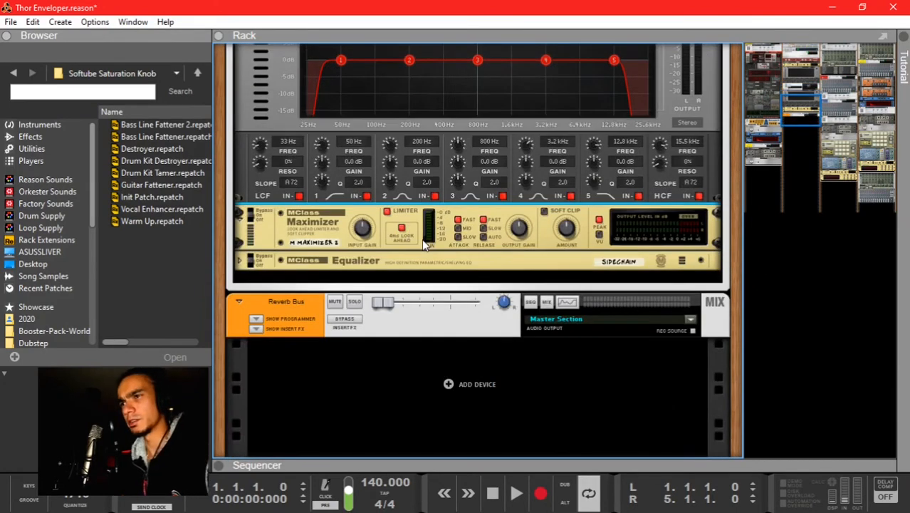
key(space)
key(space)
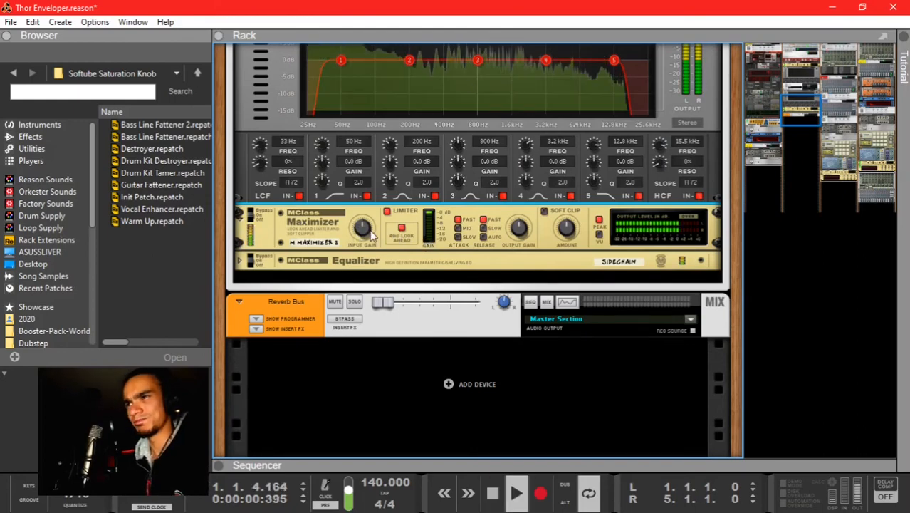
scroll(341, 323, up, 10)
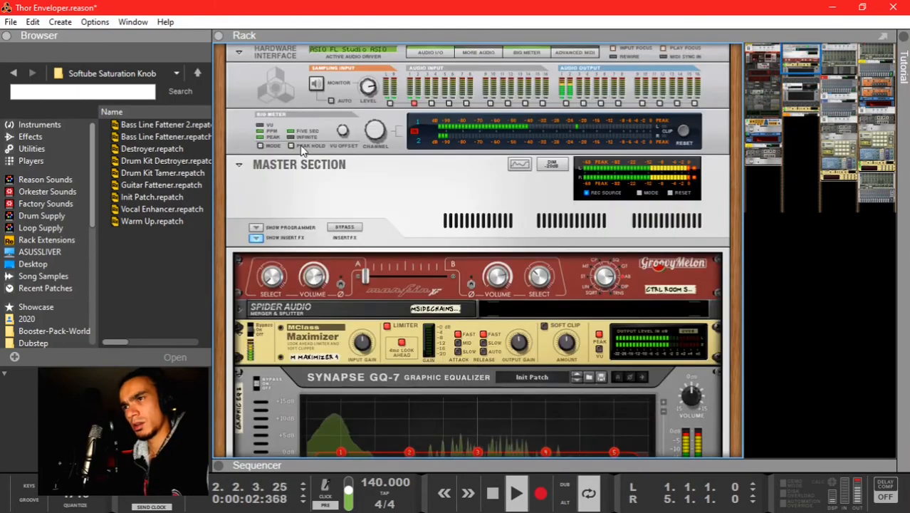
click(255, 237)
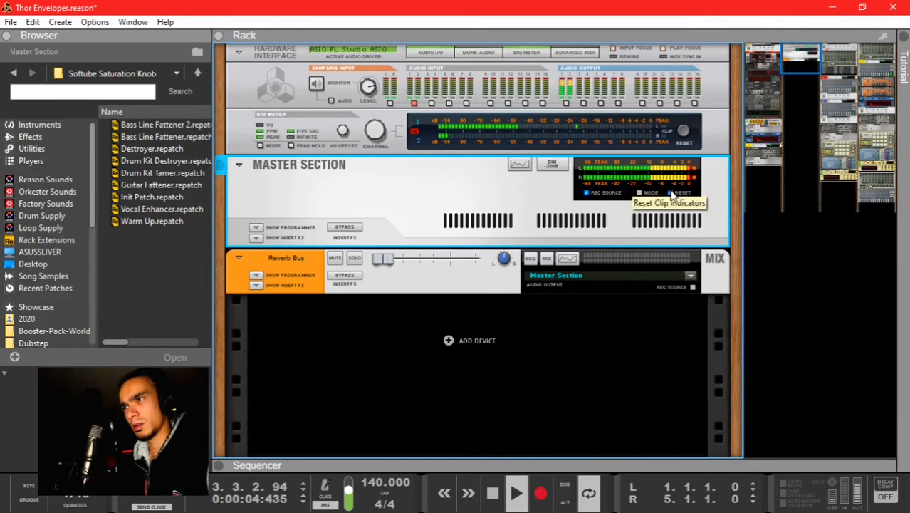
click(262, 240)
scroll(499, 320, down, 12)
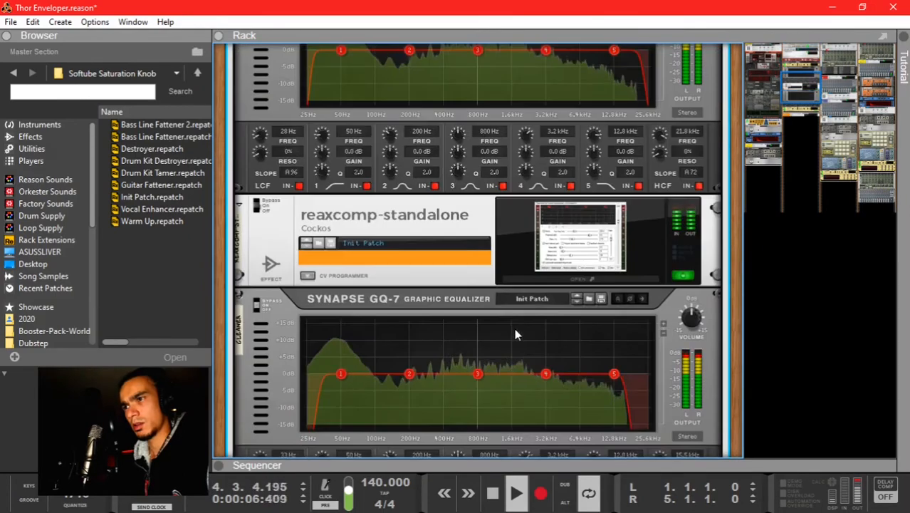
scroll(421, 282, up, 8)
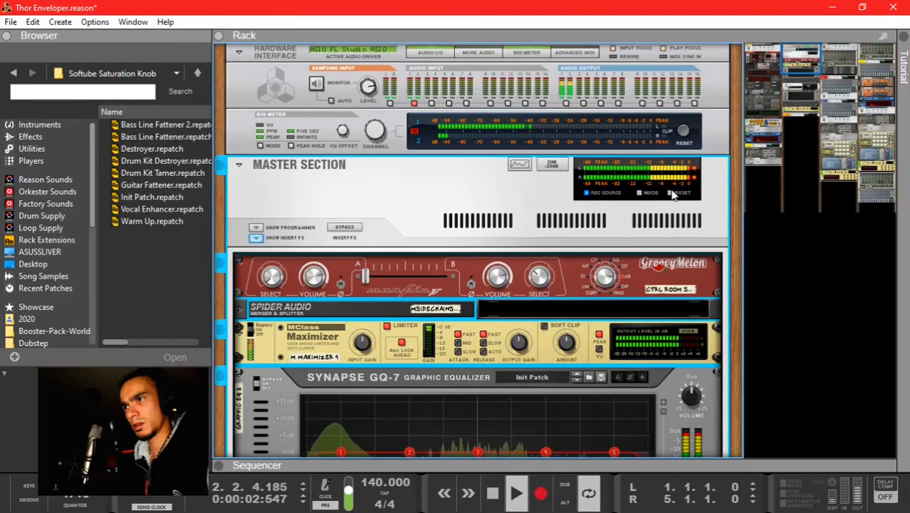
click(258, 238)
key(F5)
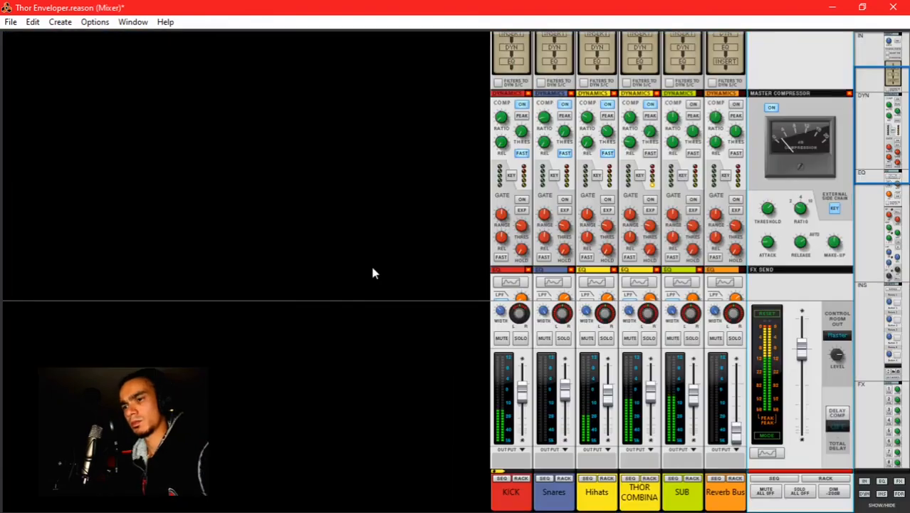
key(F6)
key(F5)
key(F6)
key(space)
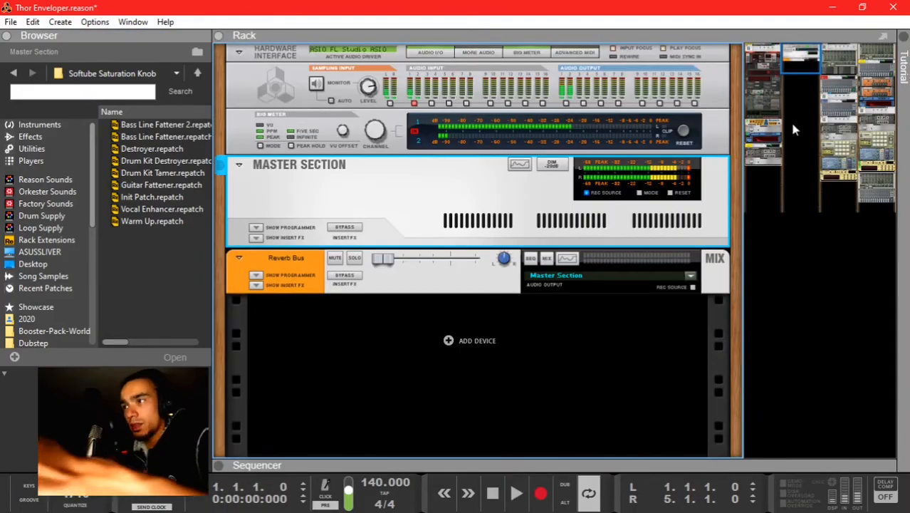
Step: Return to the Thor synthesizer, set the wavetable oscillator's position to 97 and play the loop
drag(761, 76, 753, 99)
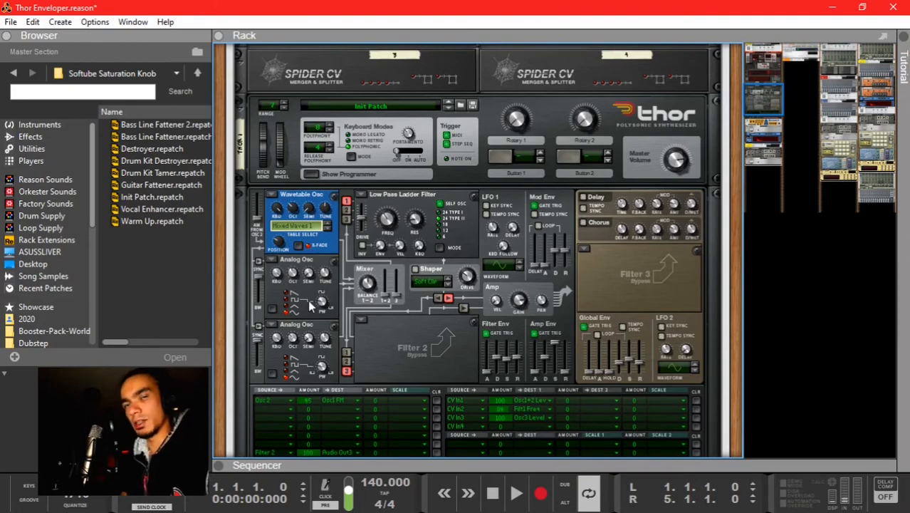
scroll(341, 299, down, 6)
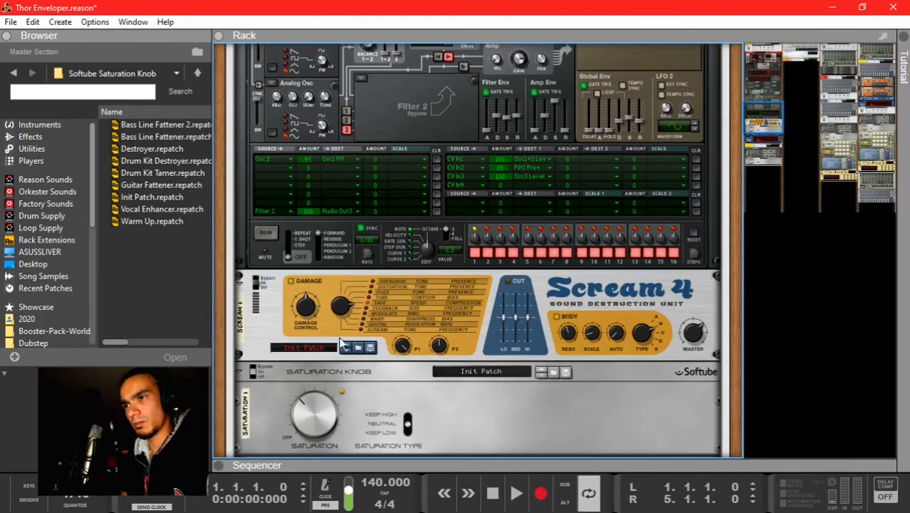
scroll(370, 309, up, 5)
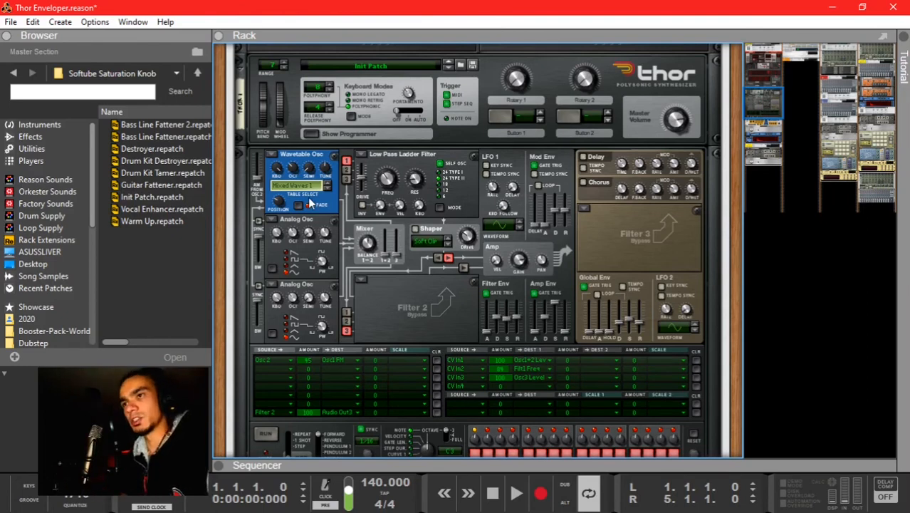
key(space)
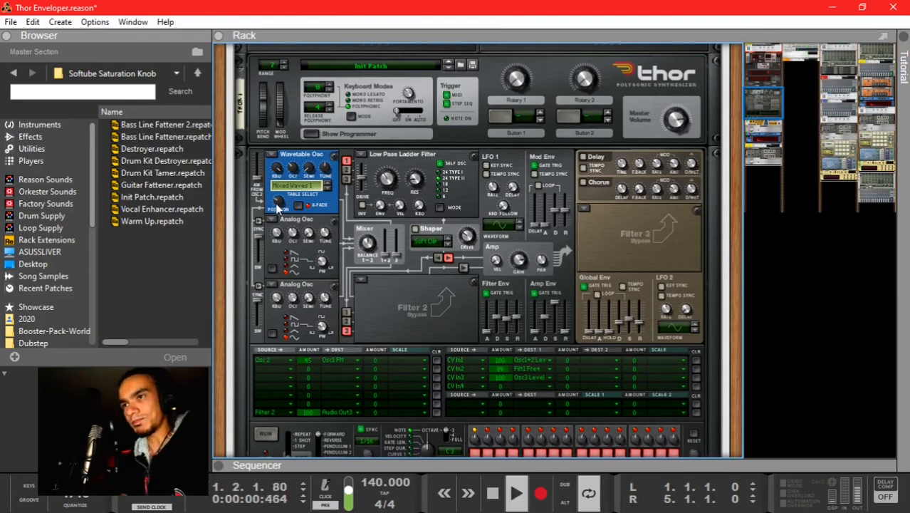
key(space)
drag(279, 203, 280, 140)
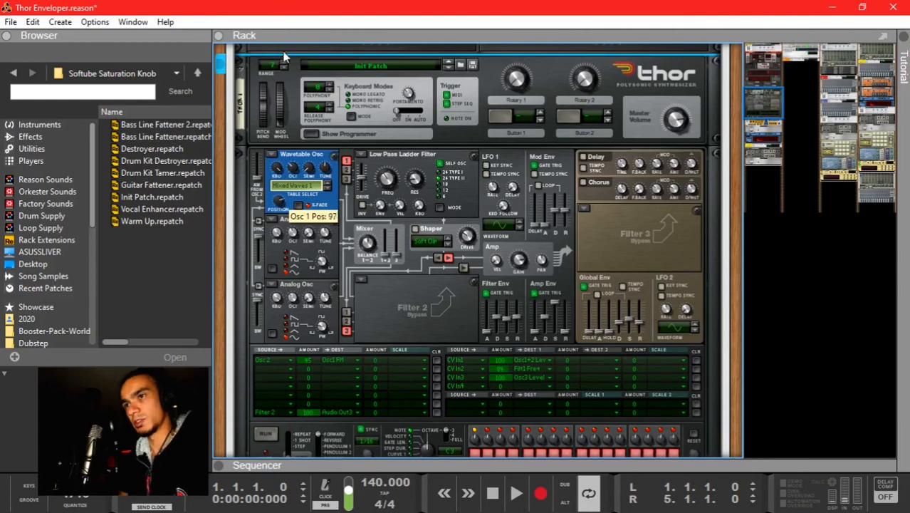
drag(284, 52, 284, 57)
key(space)
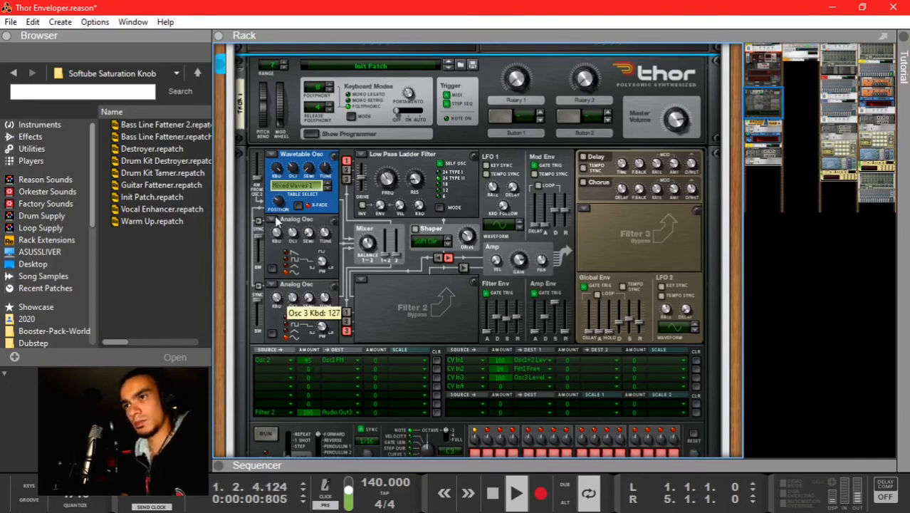
Step: Stop playback, draw an automation clip ending at bar 3 on Thor 1's Osc 1 Mod lane under the second bass note, and open it
key(space)
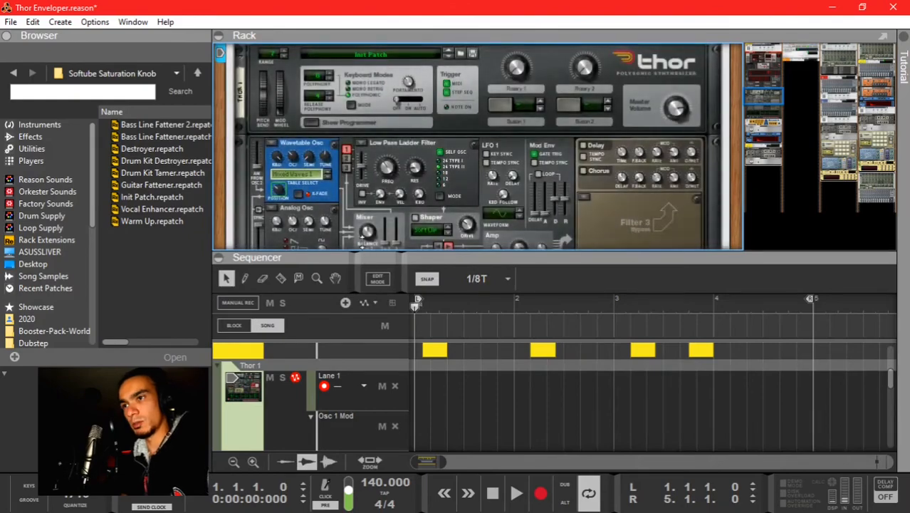
key(F7)
scroll(475, 203, up, 3)
scroll(472, 205, left, 2)
key(w)
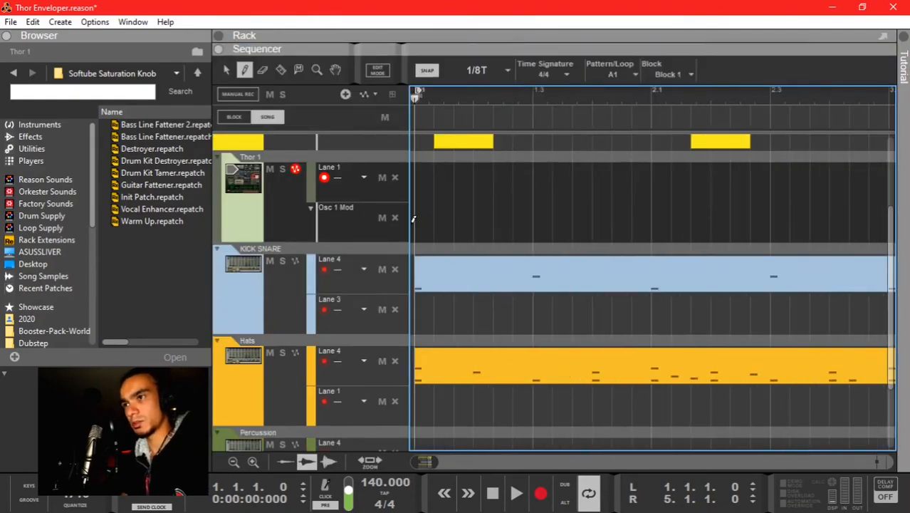
scroll(506, 216, up, 3)
mouse_move(570, 337)
mouse_down()
mouse_move(771, 311)
mouse_move(667, 319)
mouse_move(759, 321)
mouse_move(769, 335)
mouse_up()
double_click(682, 358)
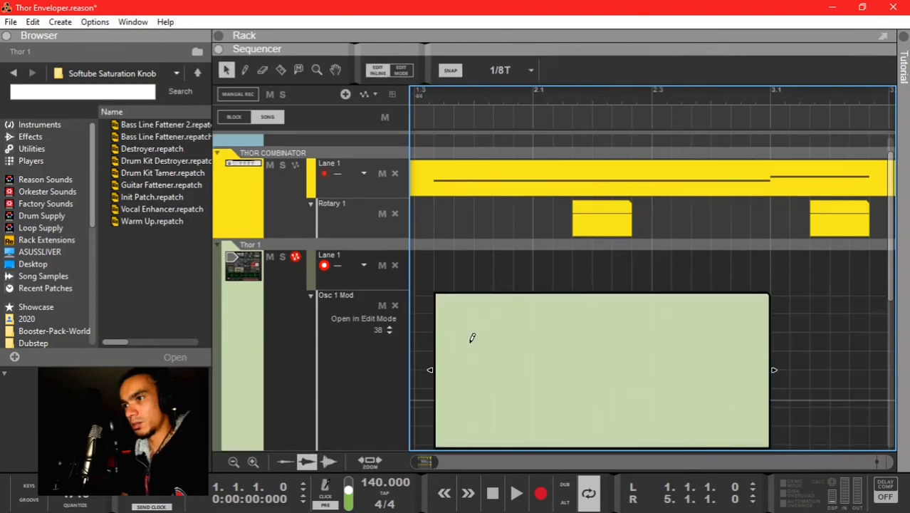
Step: Draw a gently falling automation line in the Osc 1 Mod clip, ending at 78 at bar 3, play the loop and close the clip
click(441, 343)
click(770, 351)
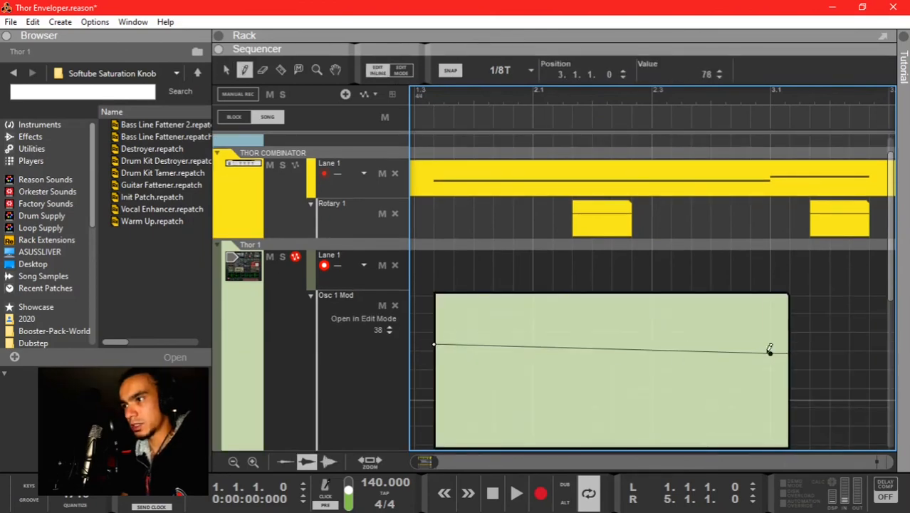
key(q)
key(space)
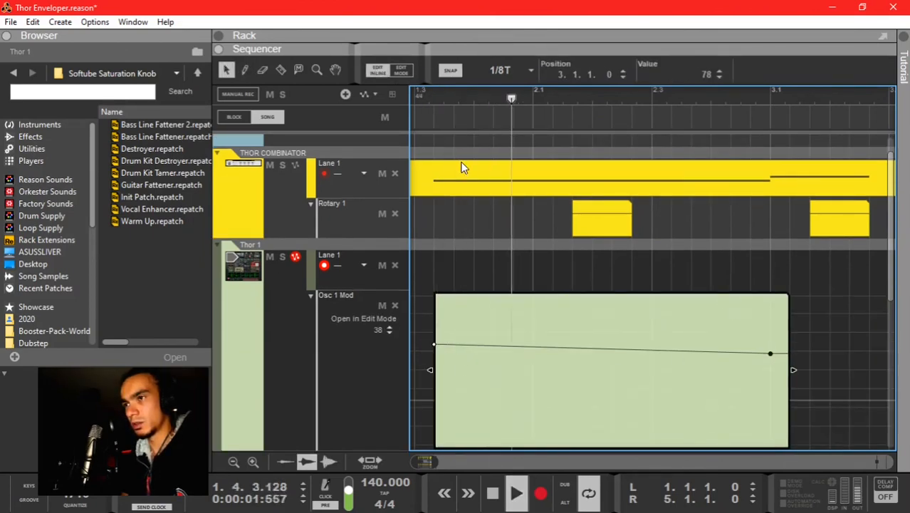
click(500, 224)
scroll(629, 246, right, 5)
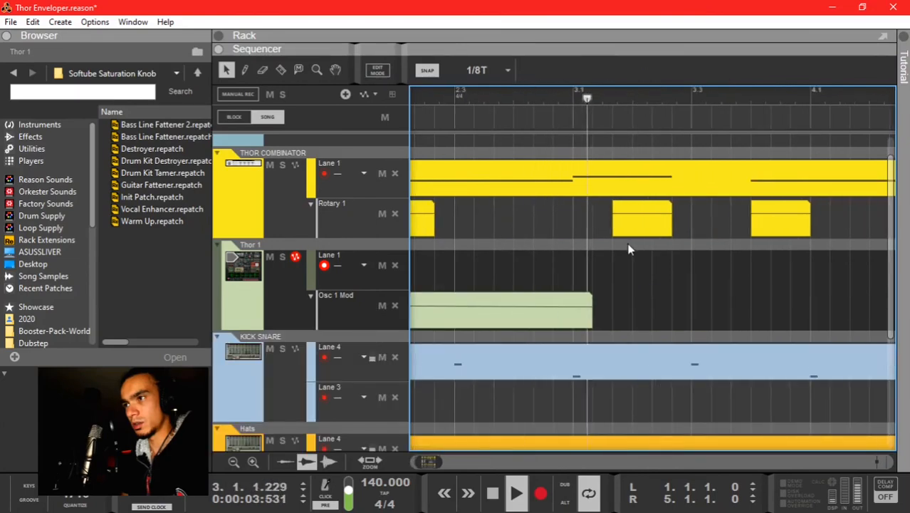
Step: Stop playback, split the Osc 1 Mod clip at bar 3 and erase the piece past it
key(space)
key(r)
click(765, 304)
key(e)
click(771, 304)
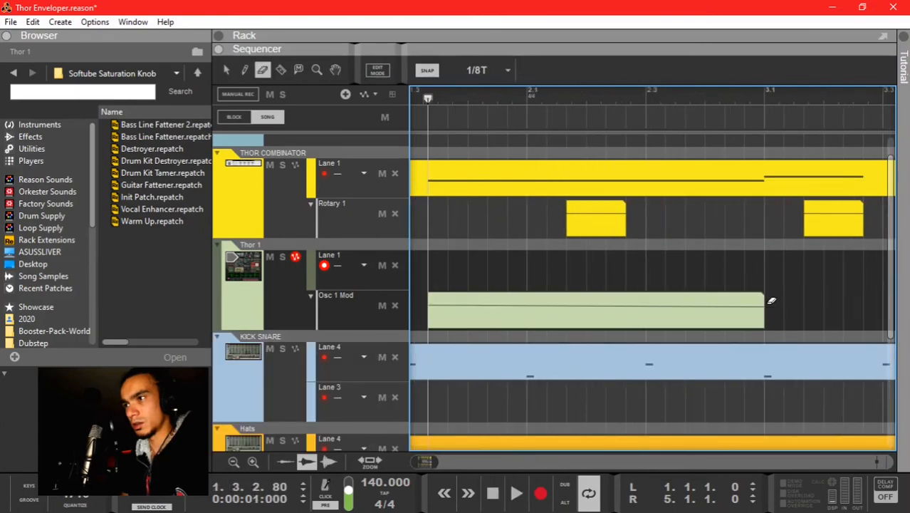
Step: Play the loop from bar 1 to check the first Osc 1 Mod automation clip, and stop playback
key(q)
scroll(608, 253, left, 2)
click(418, 95)
key(space)
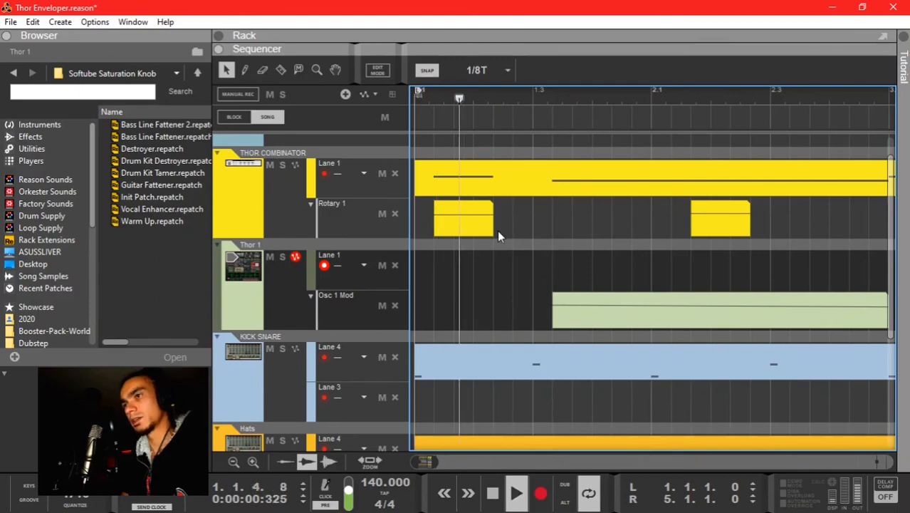
scroll(540, 263, right, 3)
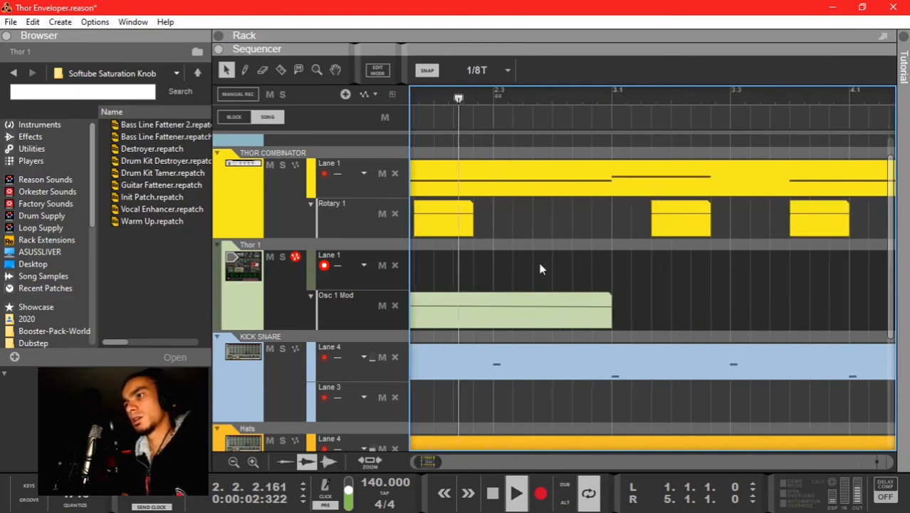
scroll(539, 270, right, 1)
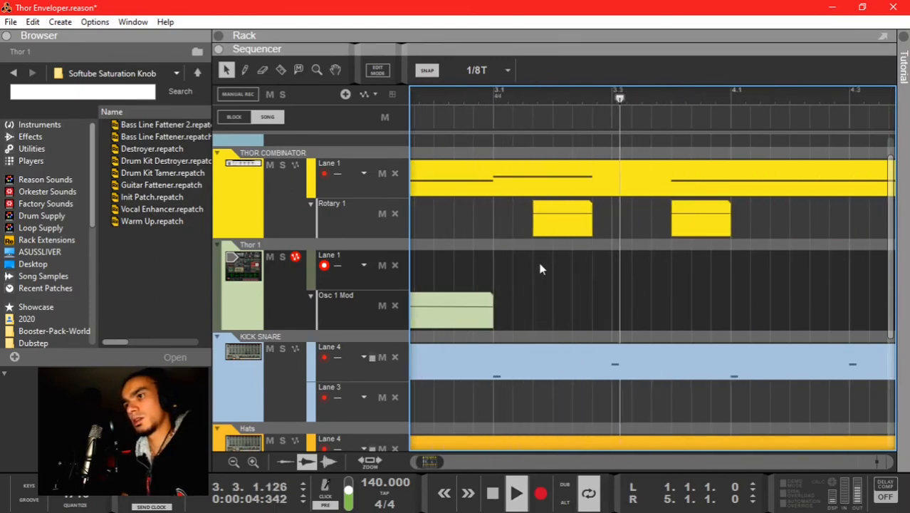
key(space)
Step: Draw a second Osc 1 Mod automation clip under the last bass note, from position 3.4.1 to bar 5, and open it
scroll(591, 264, right, 4)
key(w)
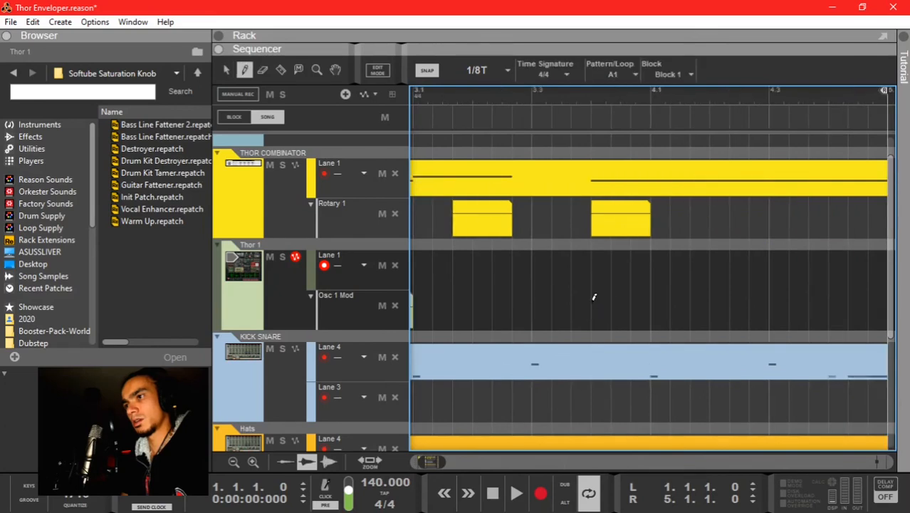
scroll(718, 280, right, 1)
mouse_move(594, 299)
mouse_down()
mouse_move(718, 281)
mouse_move(686, 278)
mouse_up()
scroll(719, 279, right, 1)
key(q)
double_click(554, 313)
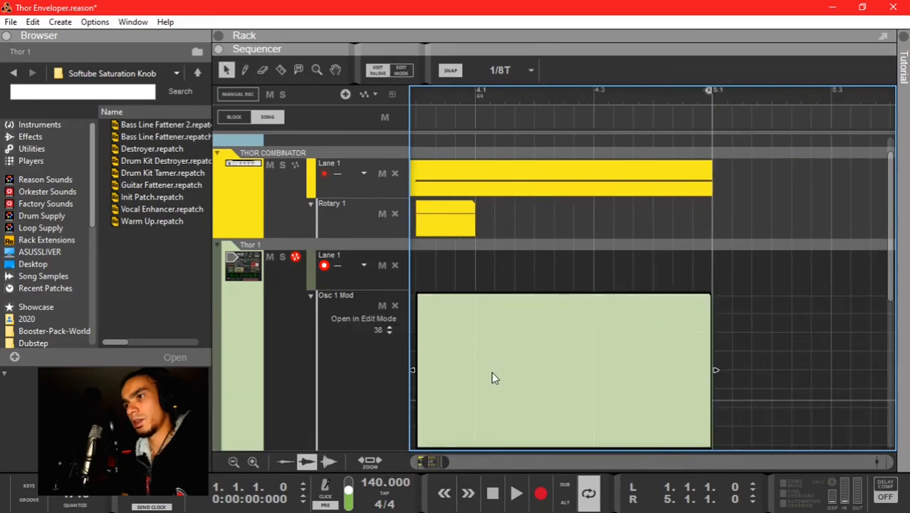
Step: Draw a slightly rising automation line from 22 at position 3.4.1 to the clip's end, start playback and close the clip
scroll(491, 374, down, 2)
key(w)
click(422, 336)
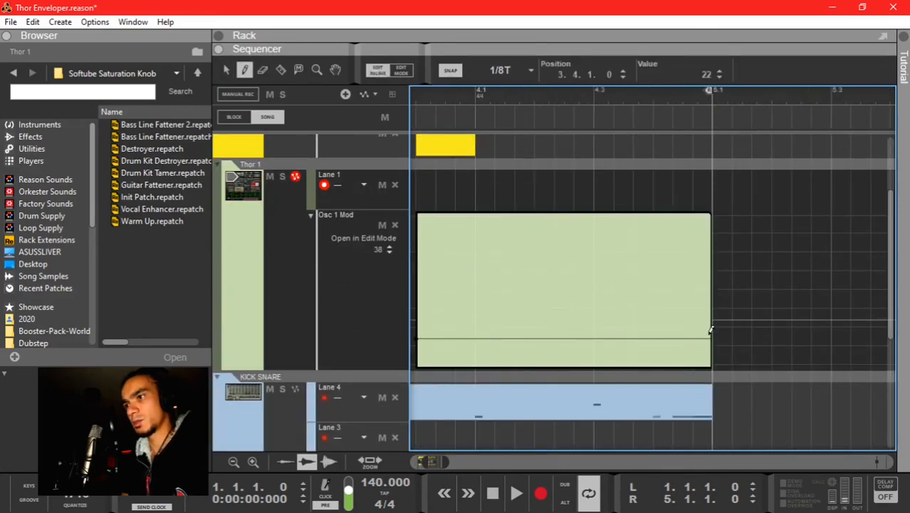
click(711, 332)
key(q)
key(space)
click(584, 171)
Step: Split the second Osc 1 Mod clip at bar 5 and erase the piece past the loop's end
scroll(639, 172, down, 4)
key(r)
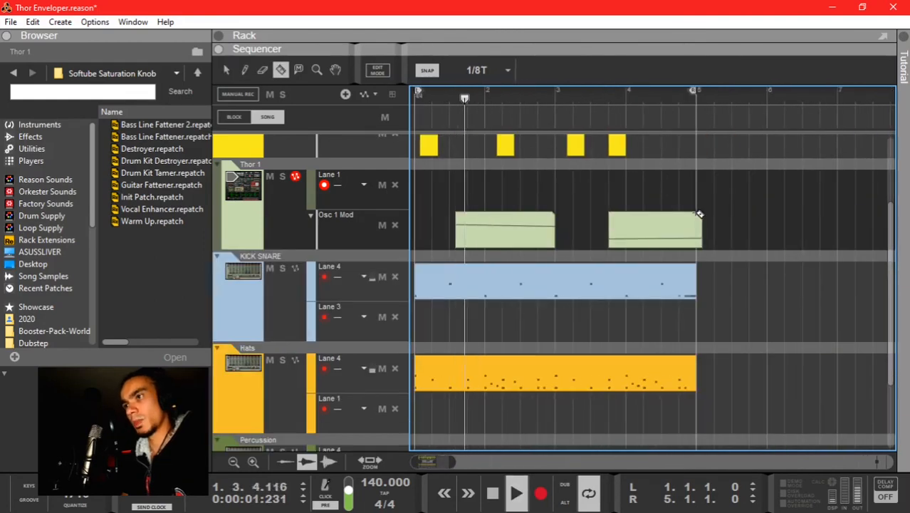
key(e)
key(q)
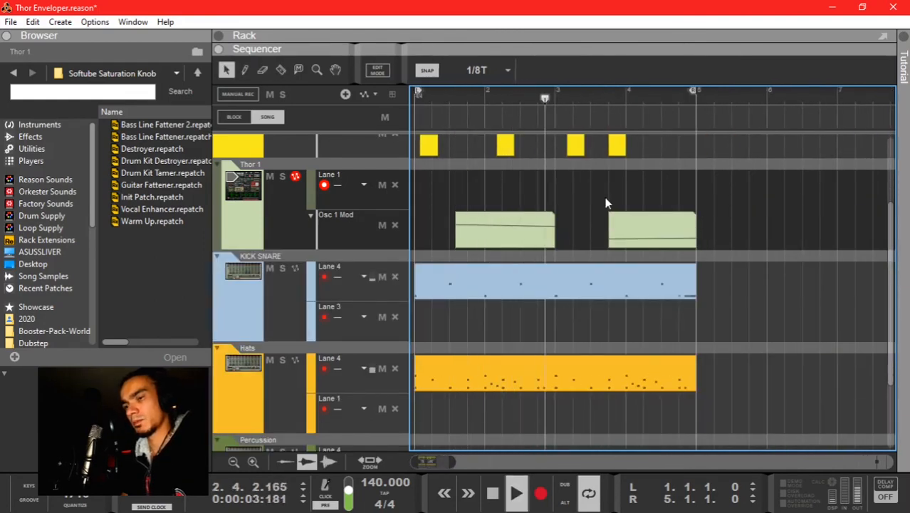
Step: Review the effects, Europa's envelopes and Thor's oscillators in the rack during playback, and stop the loop
key(F6)
scroll(441, 292, down, 3)
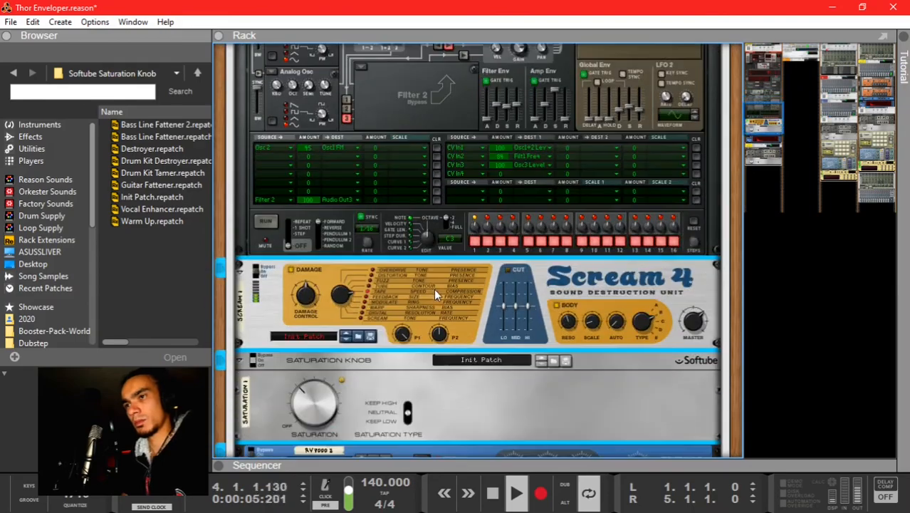
scroll(434, 288, up, 8)
click(336, 161)
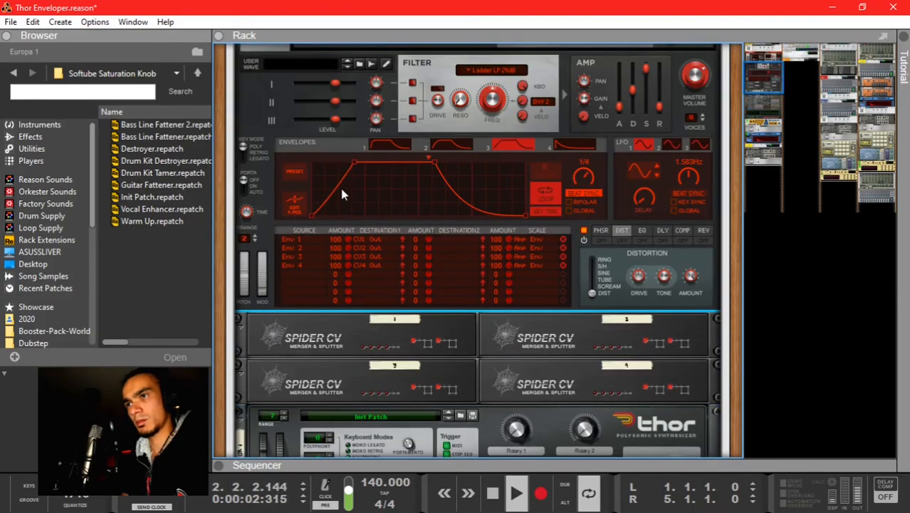
scroll(341, 186, down, 5)
key(space)
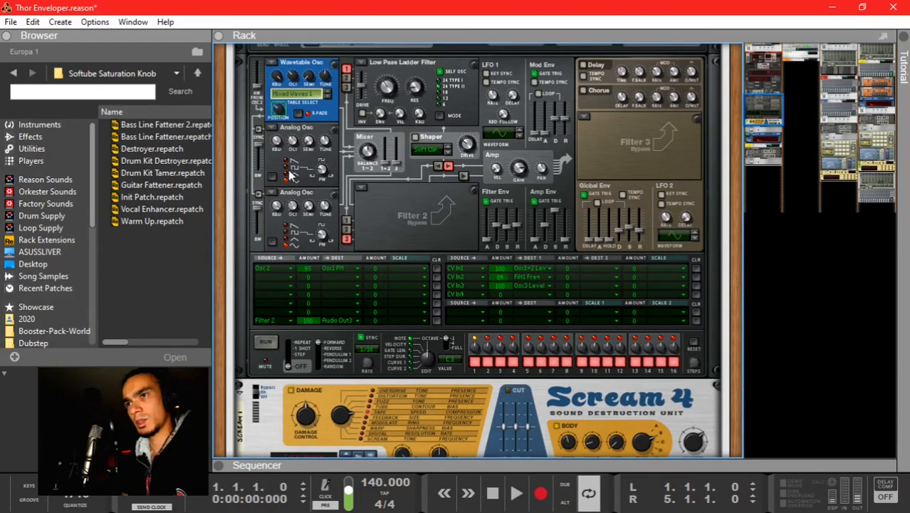
Step: Pick a waveform for Thor's second oscillator and play the loop to judge the sound
click(287, 169)
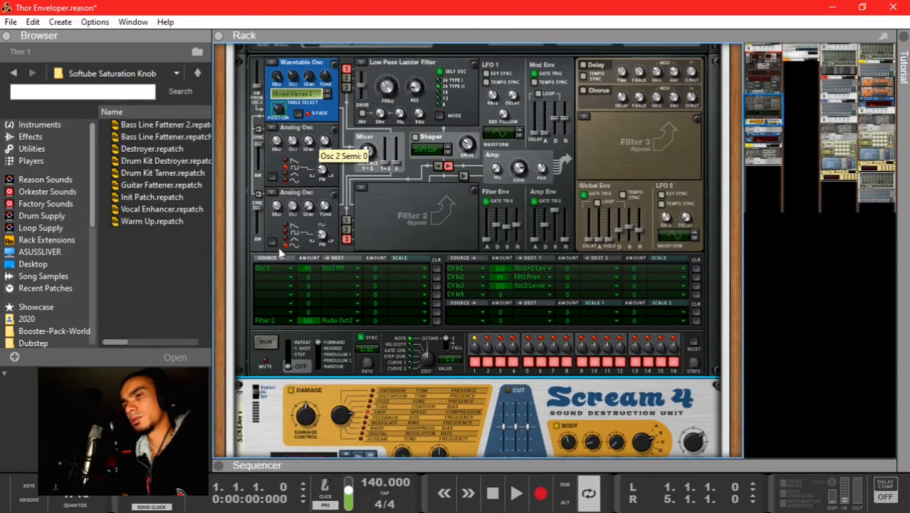
key(space)
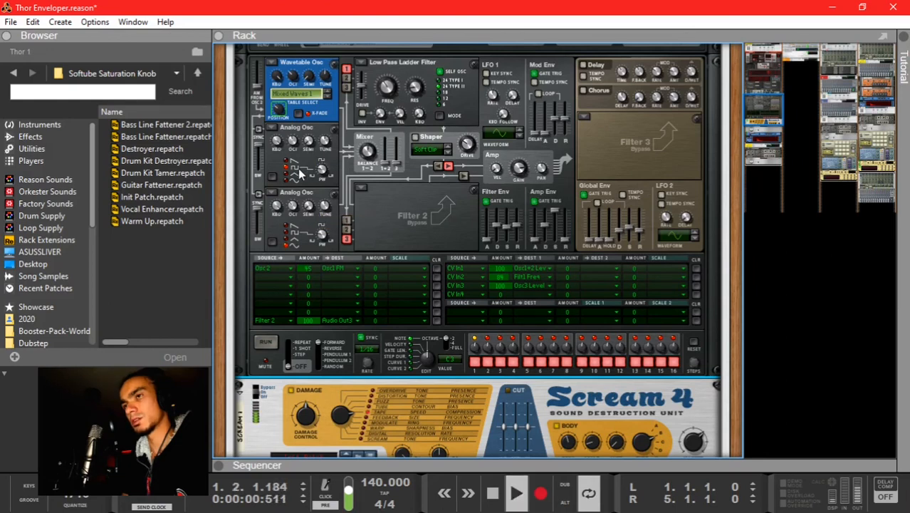
key(space)
key(space)
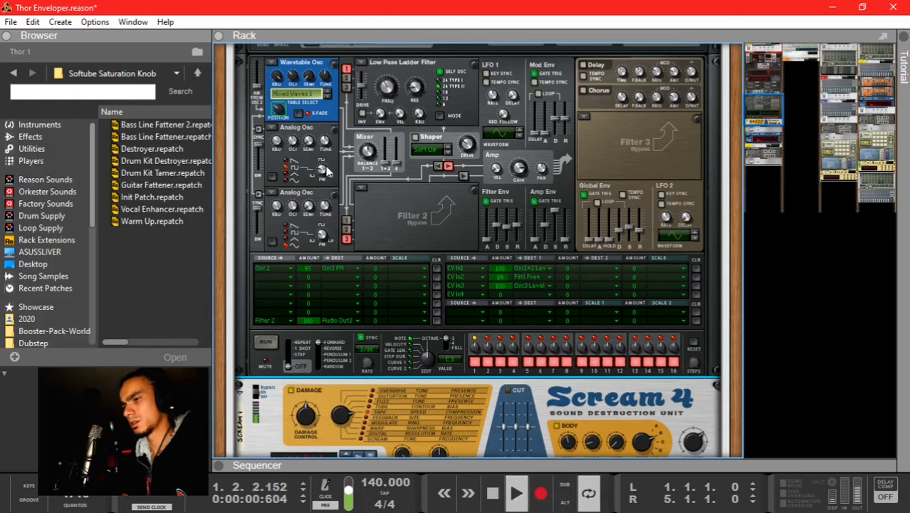
scroll(426, 192, up, 2)
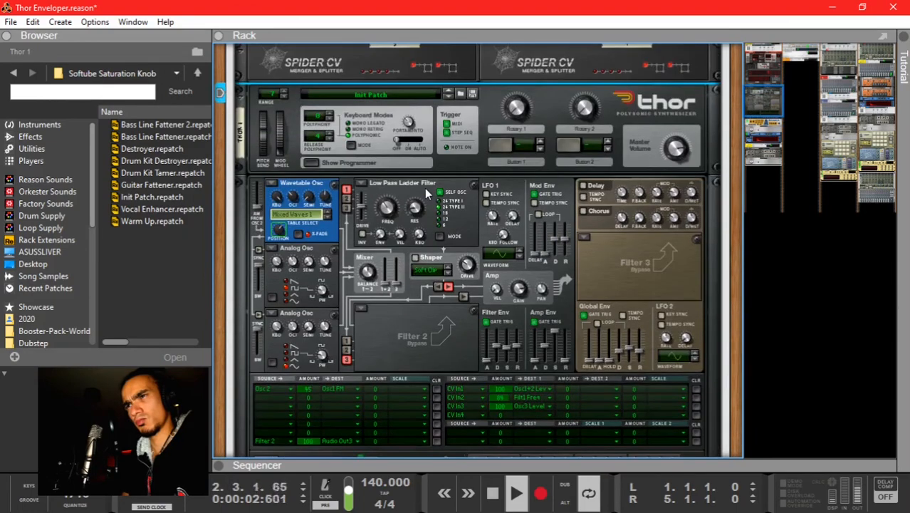
key(space)
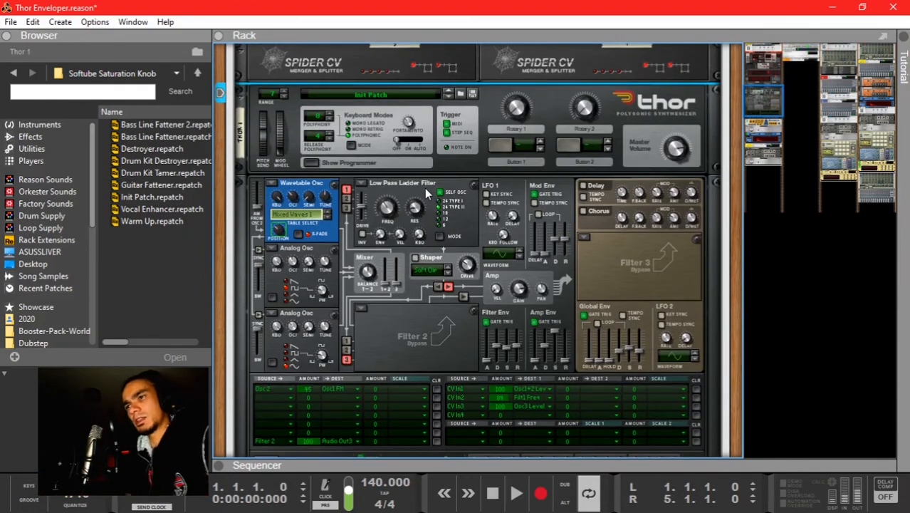
scroll(400, 312, down, 5)
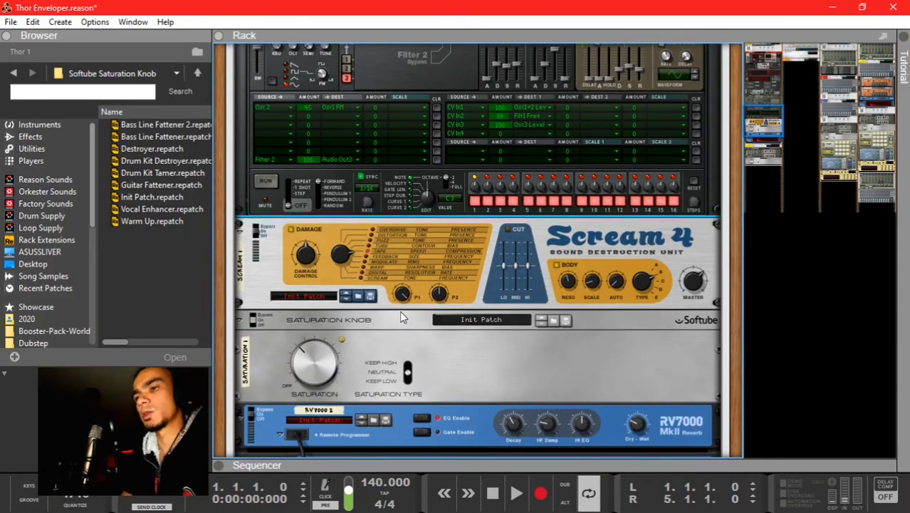
key(F7)
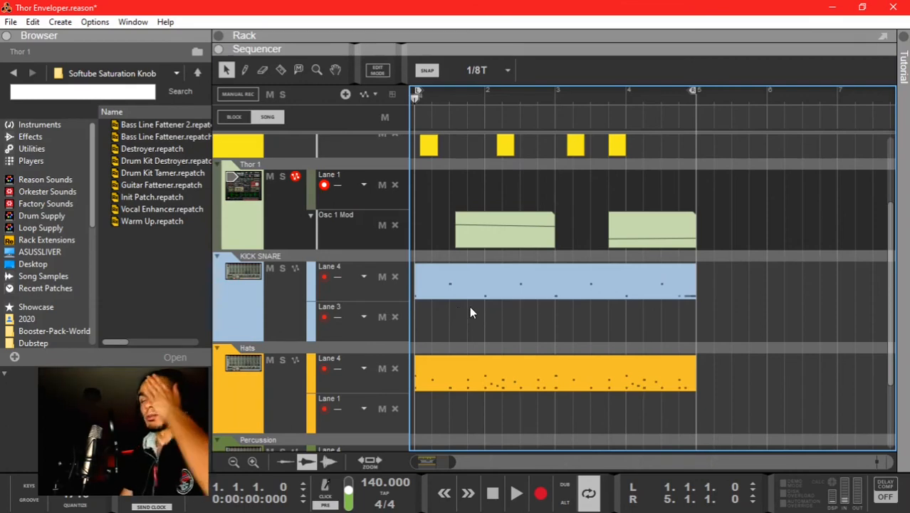
scroll(469, 305, up, 2)
scroll(469, 305, down, 3)
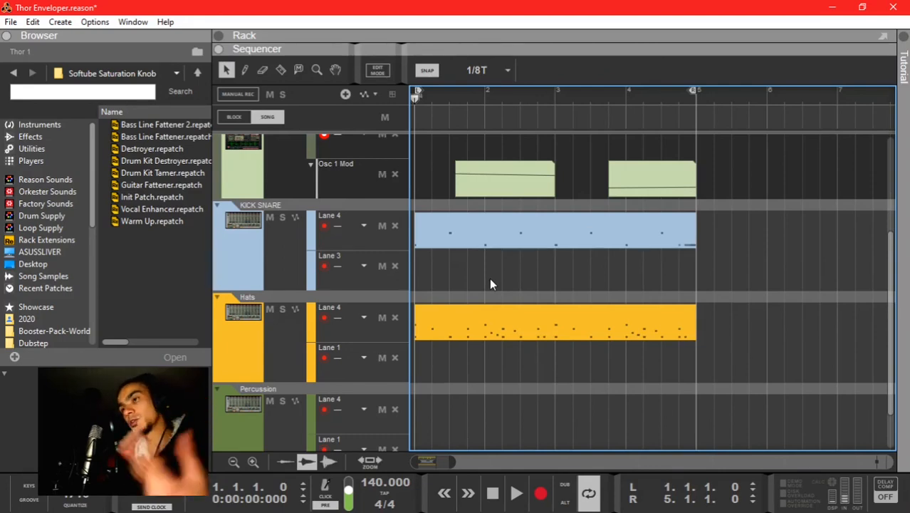
scroll(490, 280, up, 5)
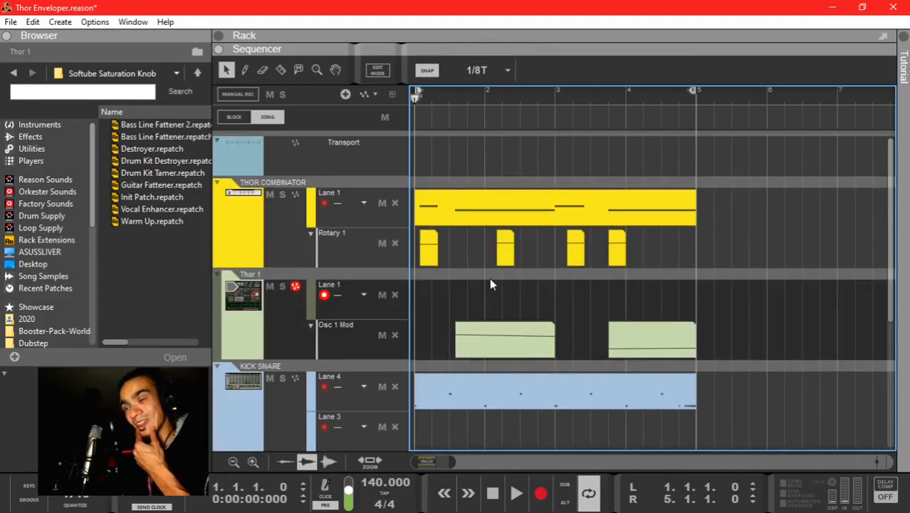
key(F6)
key(F7)
scroll(499, 279, down, 4)
scroll(499, 278, up, 7)
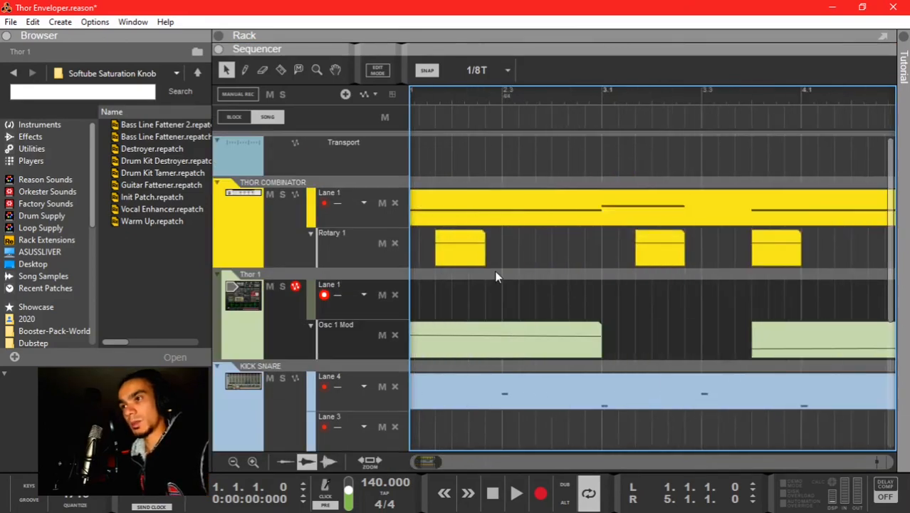
scroll(496, 276, left, 3)
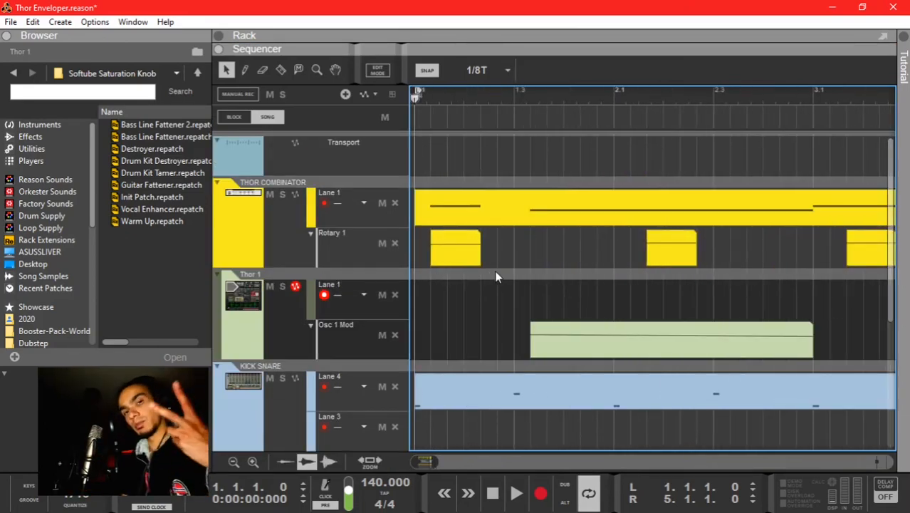